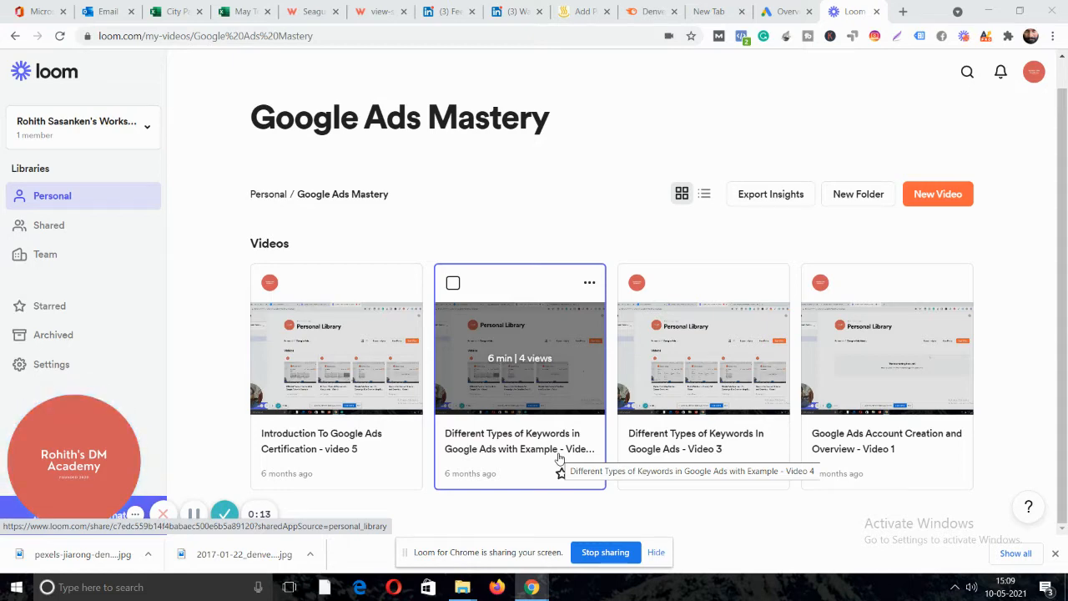
Switch from the Loom library to the Google Ads all-campaigns Overview.
left_click(773, 15)
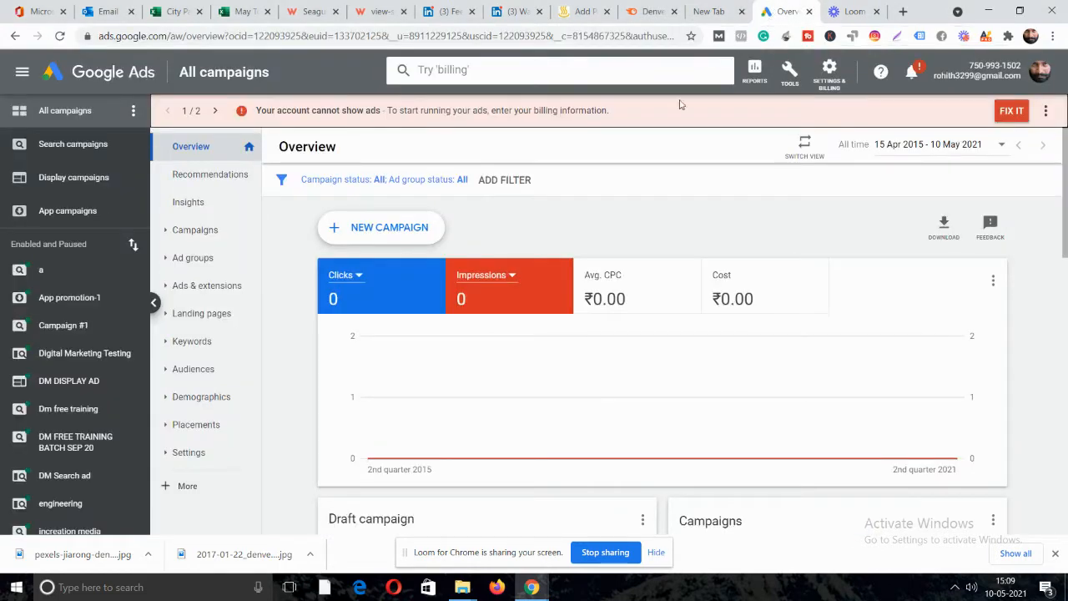
Start a brand-new campaign with + NEW CAMPAIGN > New campaign.
left_click(407, 227)
left_click(405, 277)
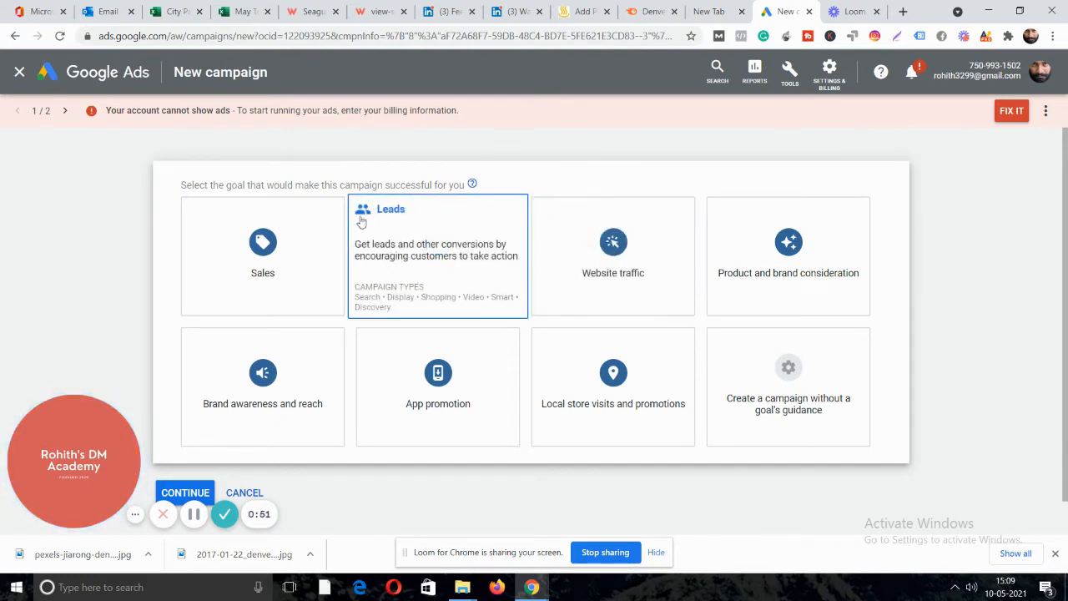
Choose a Custom video campaign without goal guidance and continue to its settings.
left_click(845, 396)
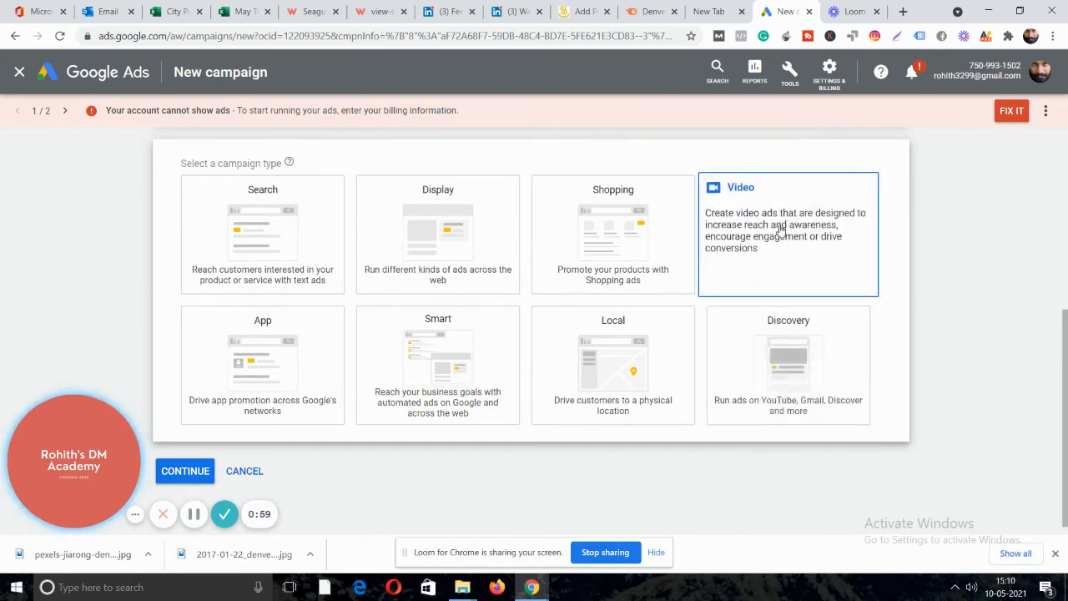
left_click(791, 235)
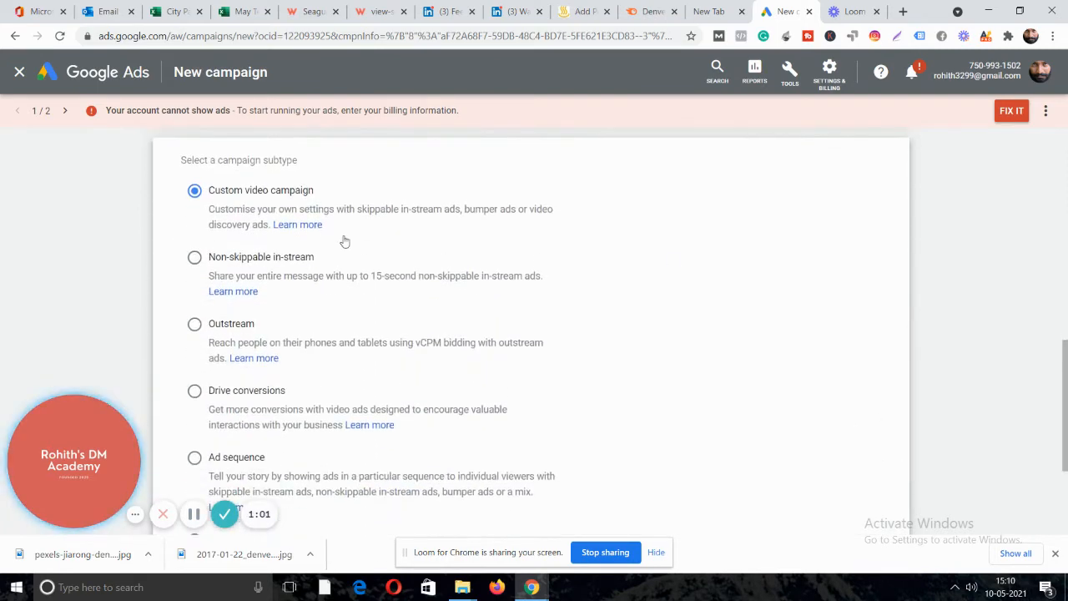
scroll(474, 209, "down", 3)
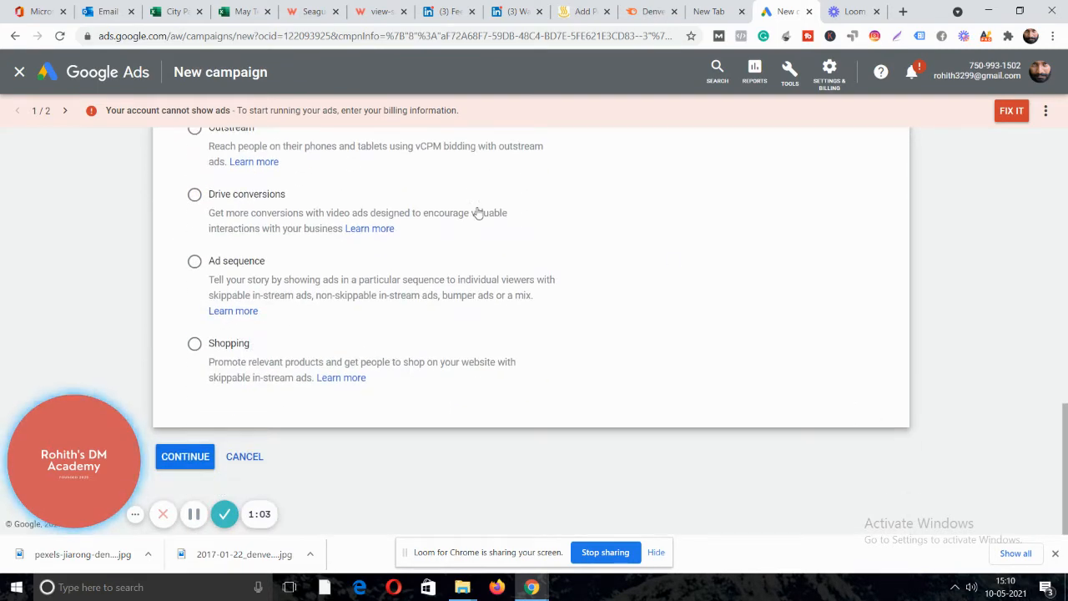
scroll(478, 213, "up", 1)
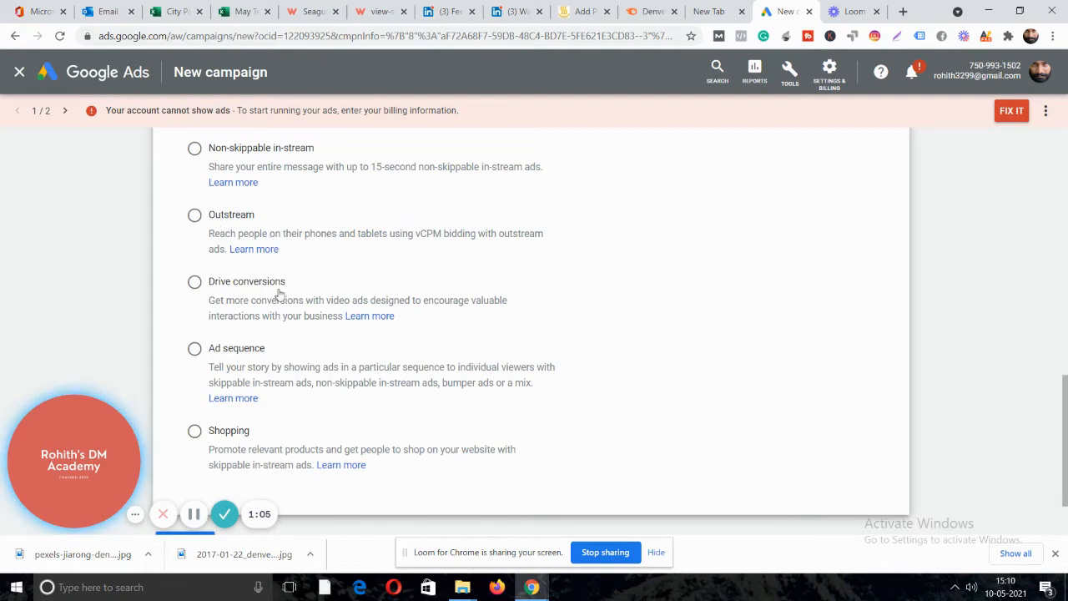
scroll(315, 300, "down", 1)
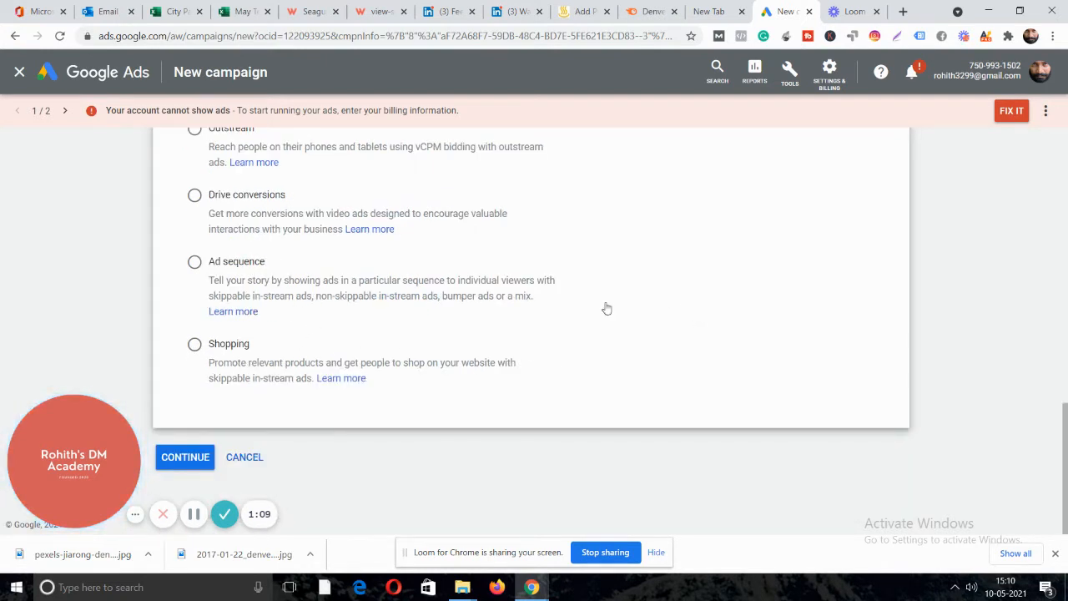
left_click(201, 460)
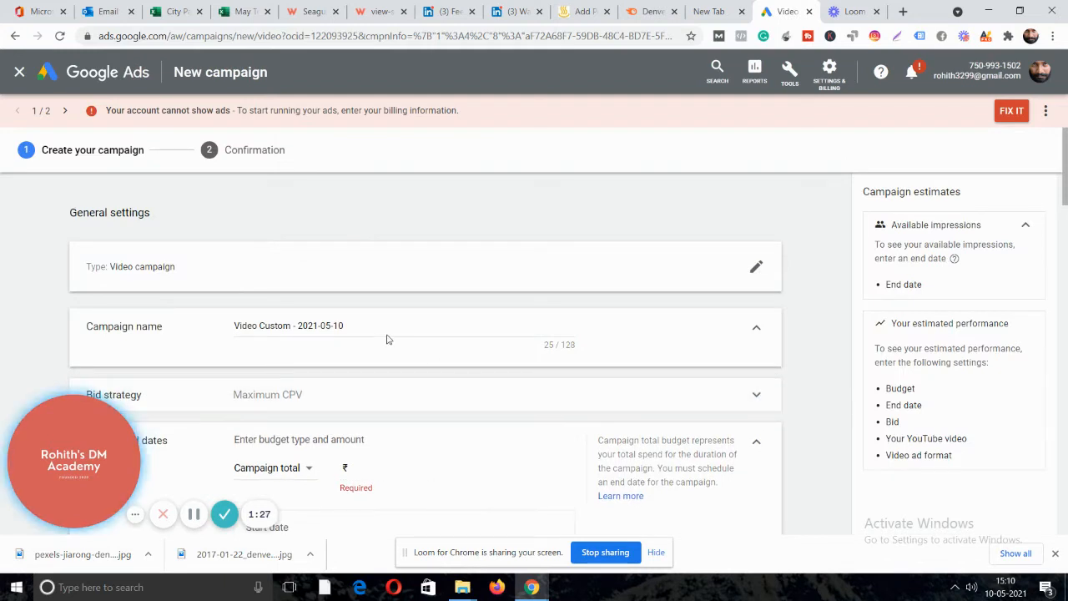
Replace the default campaign name 'Video Custom - 2021-05-10' with 'Web series promotion may 10'.
left_click(349, 330)
key("ctrl+a")
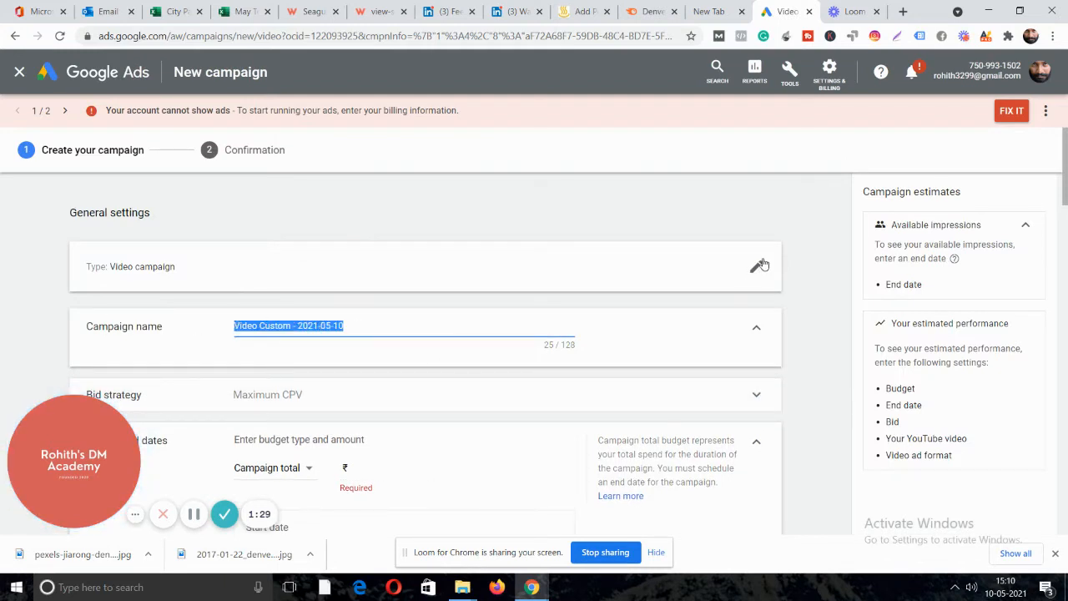
key("BackSpace")
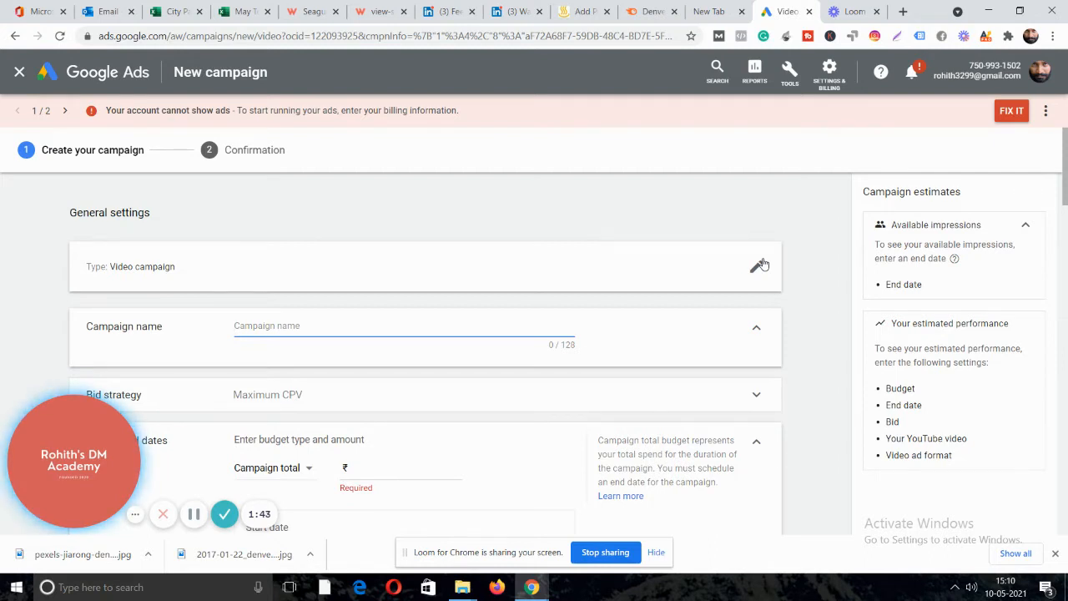
type("Webseries p")
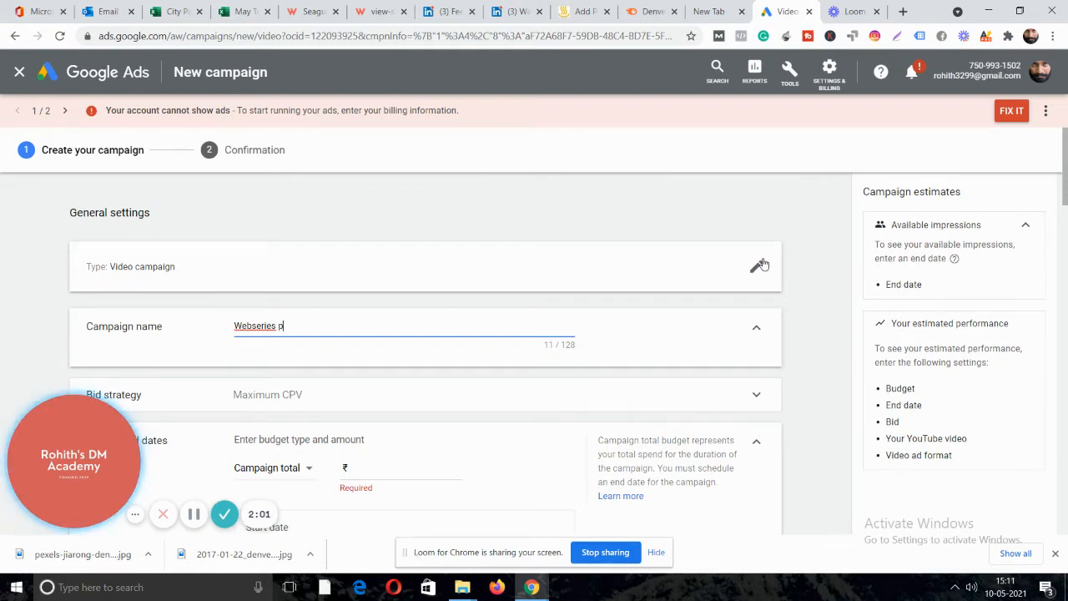
type("romotion")
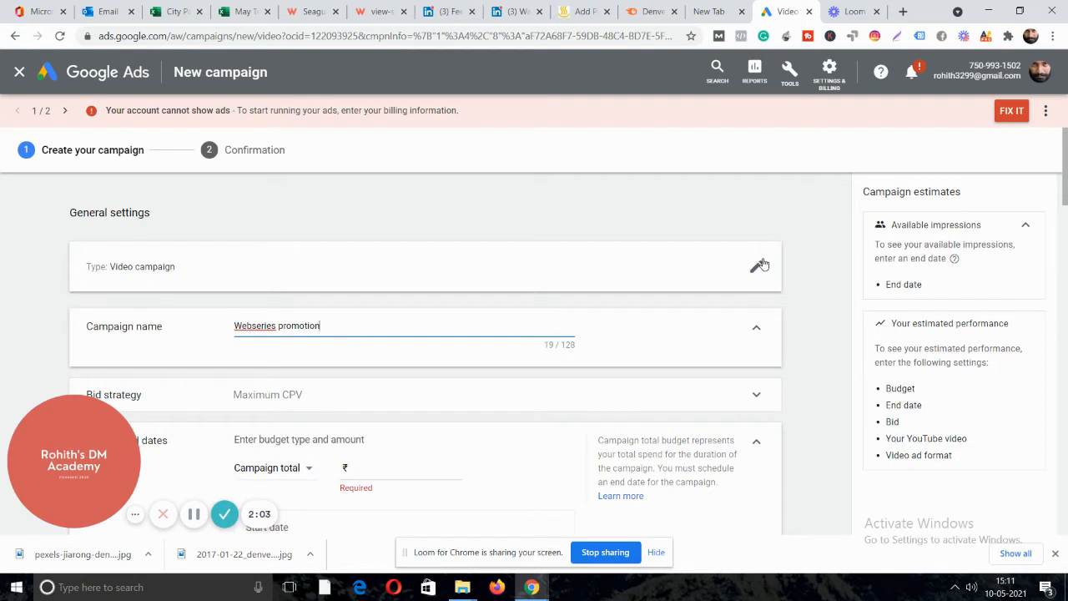
type(" may 10")
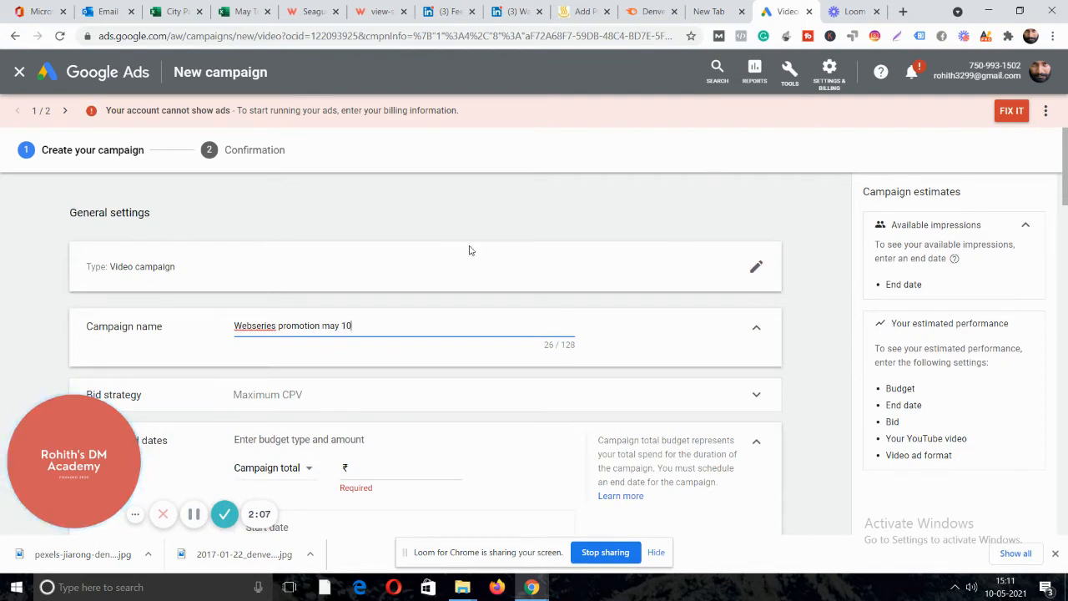
left_click(253, 327)
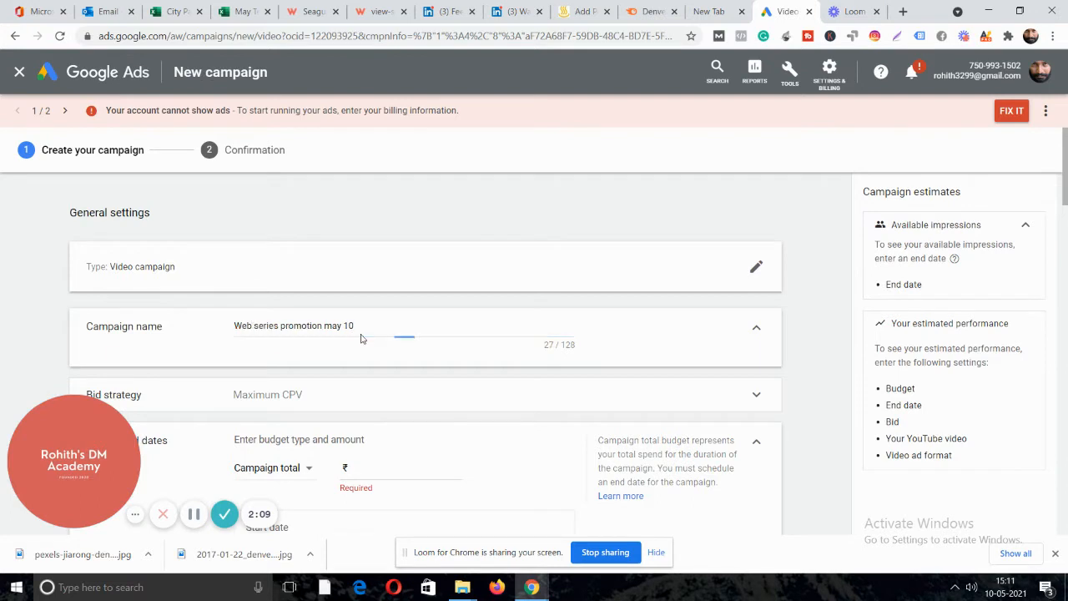
scroll(430, 306, "down", 2)
Keep Maximum CPV as the campaign's bid strategy.
left_click(280, 231)
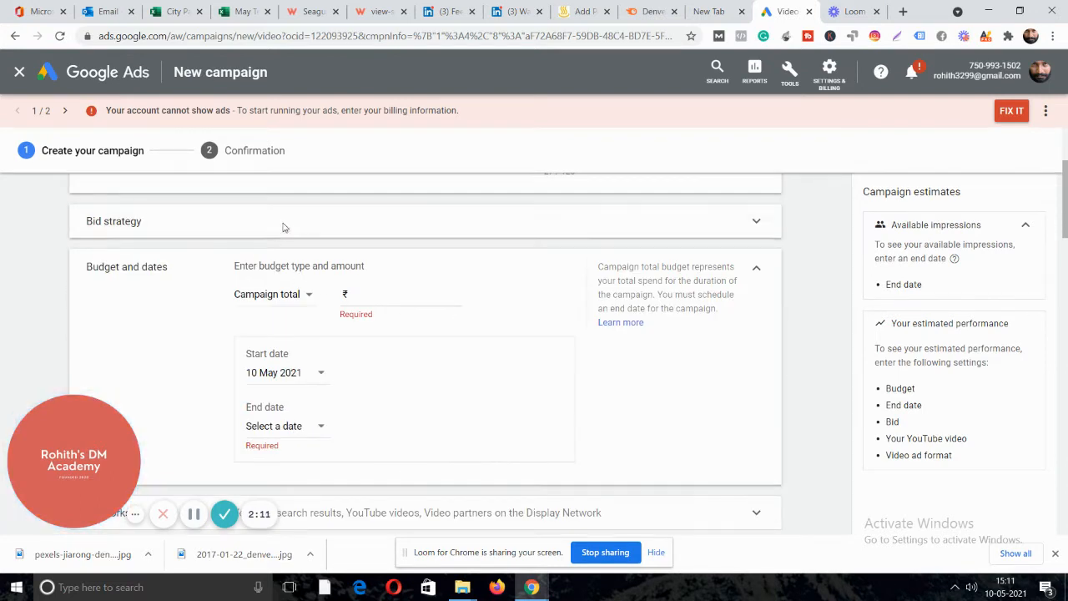
left_click(305, 240)
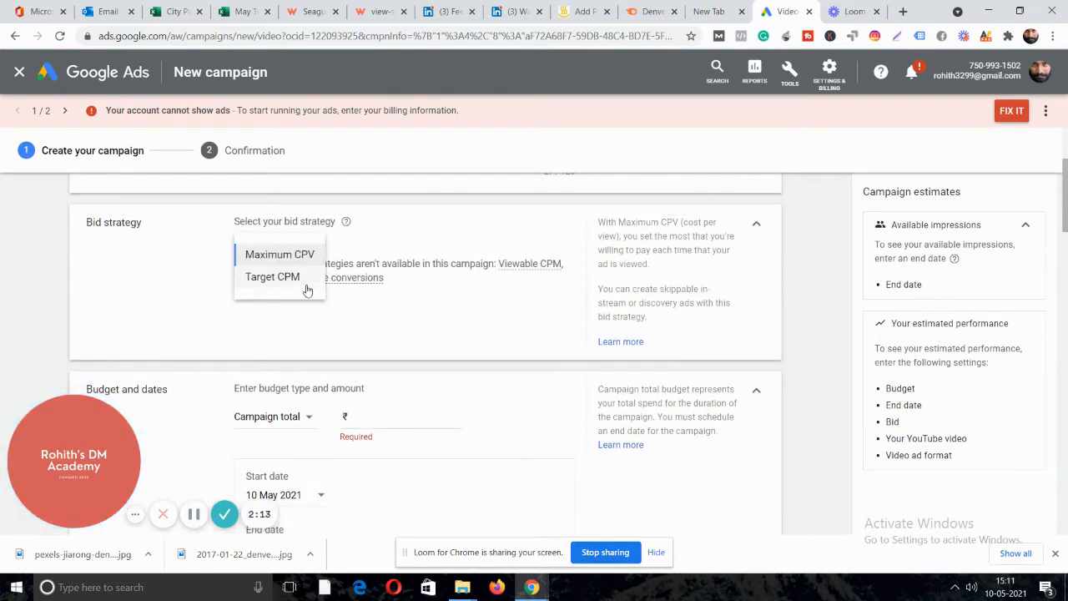
left_click(408, 309)
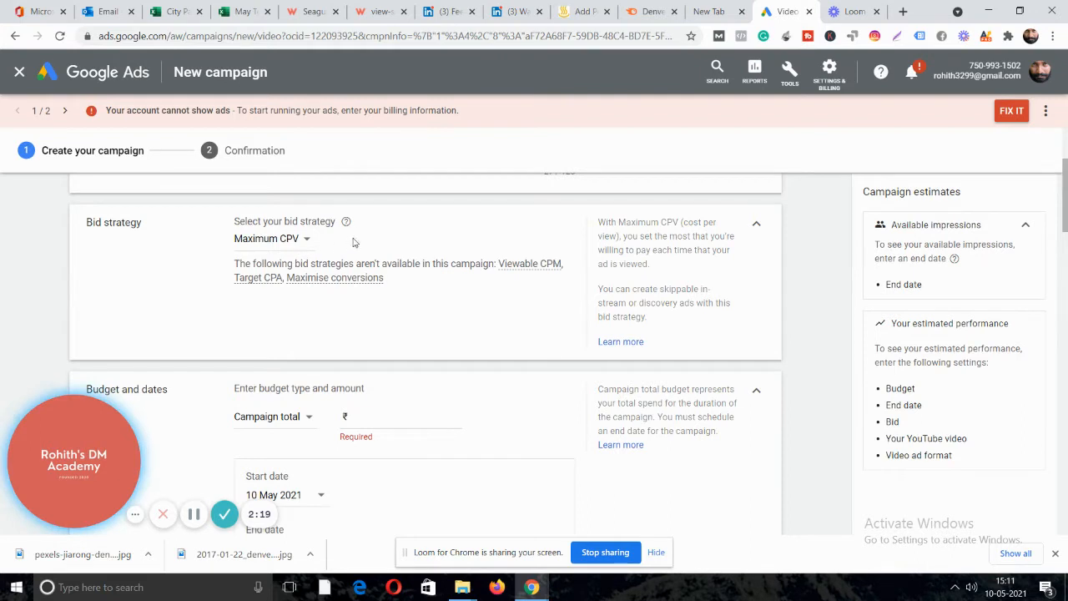
scroll(439, 234, "down", 1)
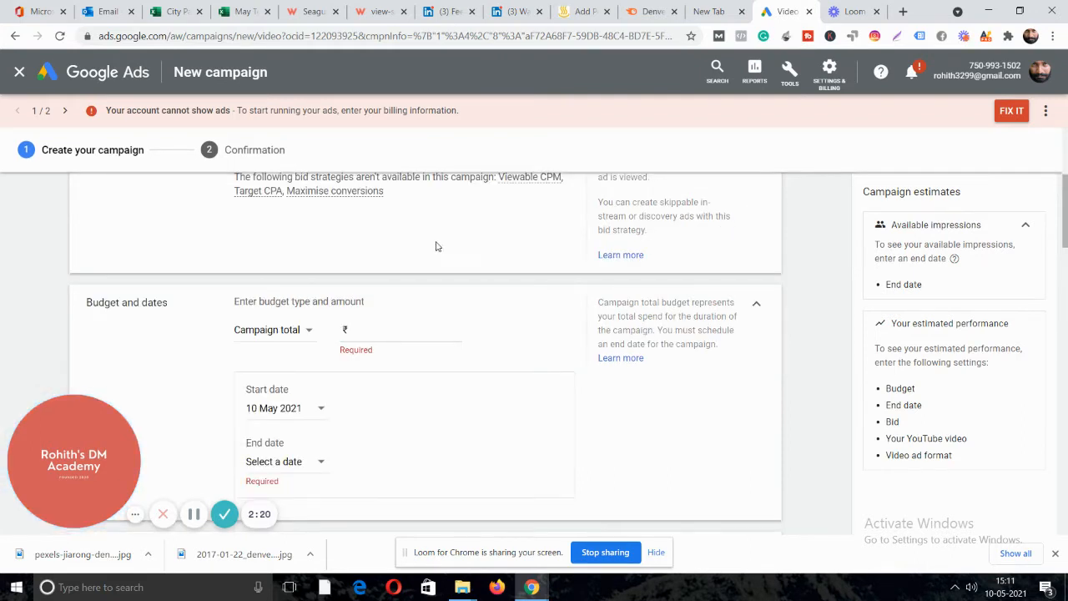
Set a Daily budget of 500.00.
left_click(309, 332)
left_click(279, 344)
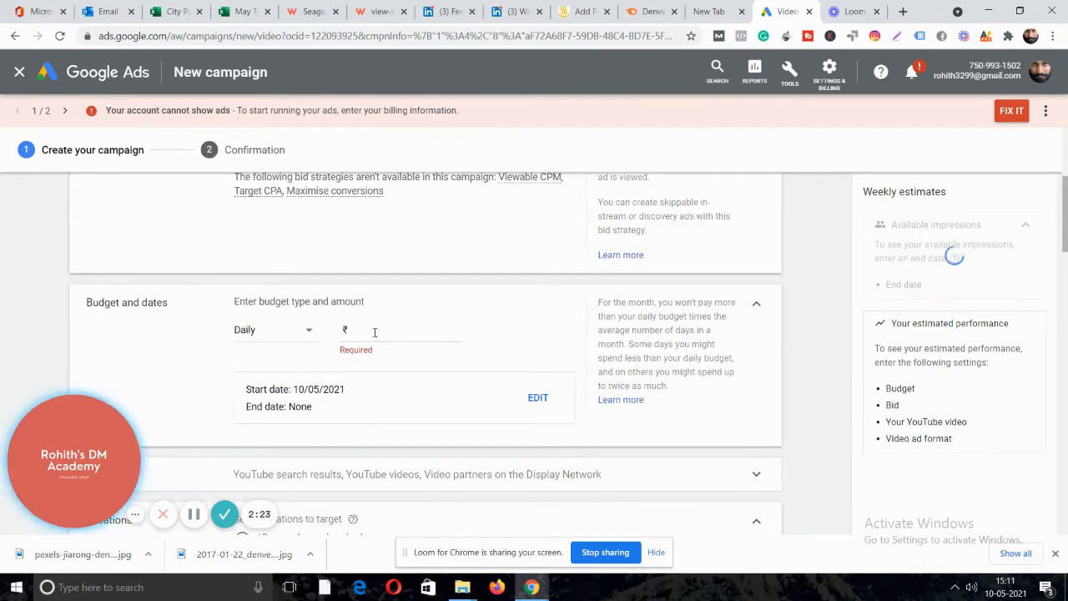
left_click(379, 329)
type("500.00")
left_click(522, 330)
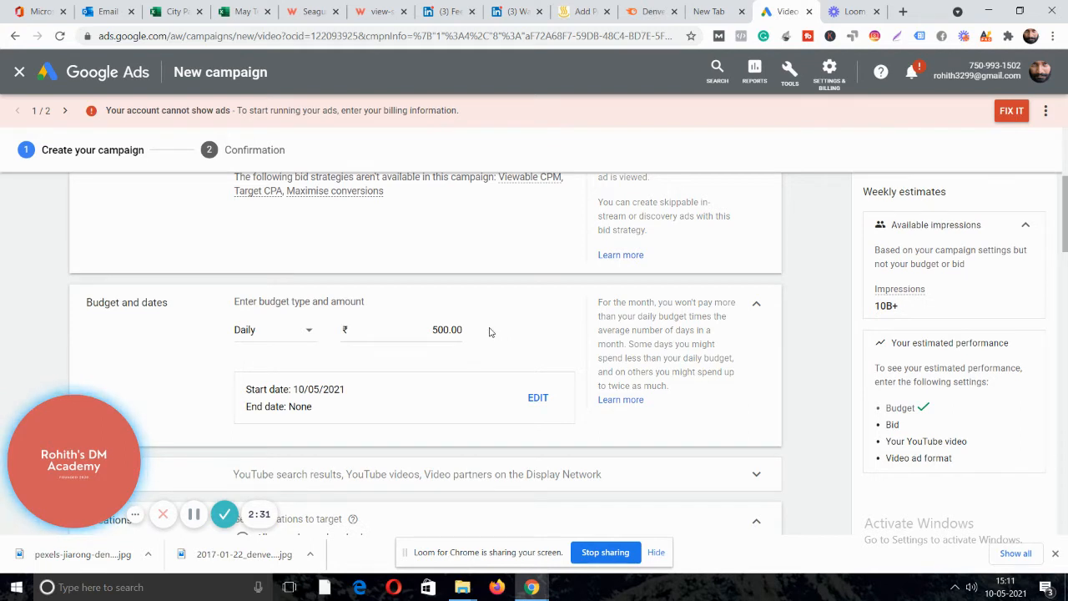
Give the campaign a specific end date of 15 May 2021.
scroll(528, 324, "down", 2)
scroll(348, 312, "up", 1)
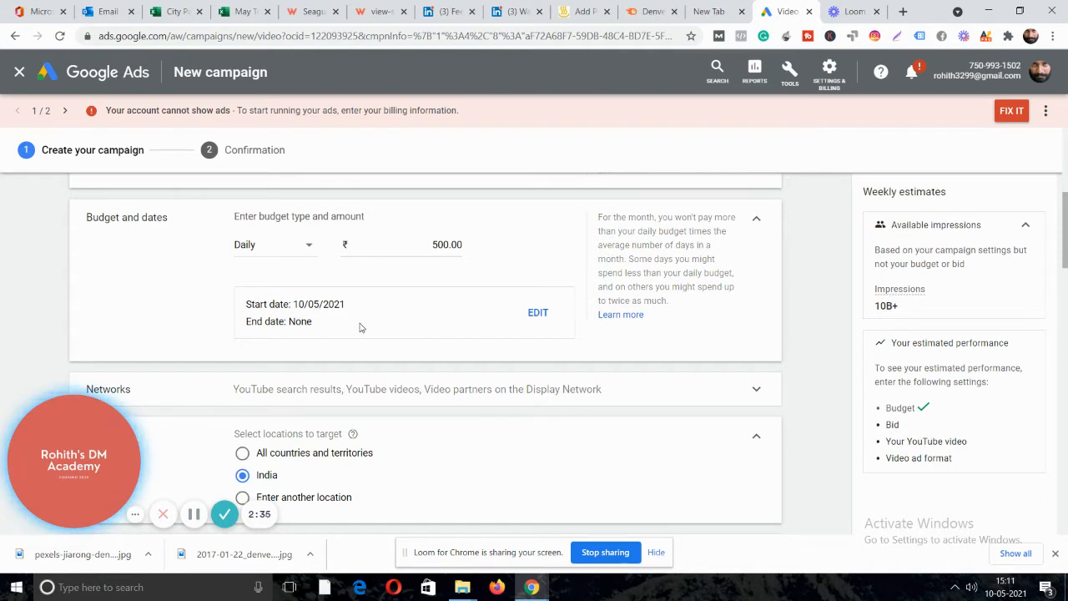
left_click(537, 313)
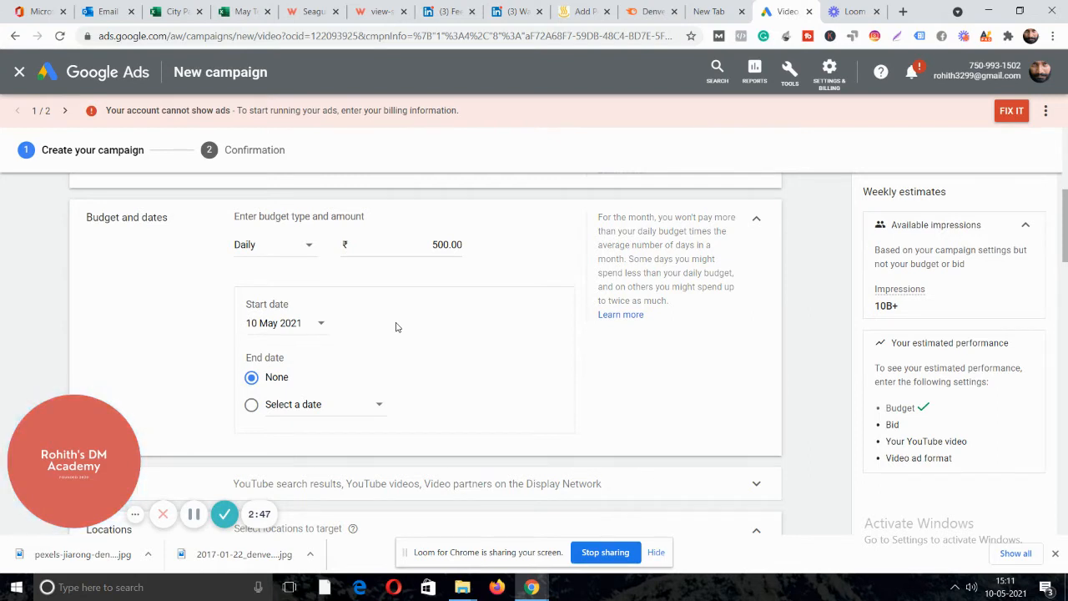
left_click(304, 406)
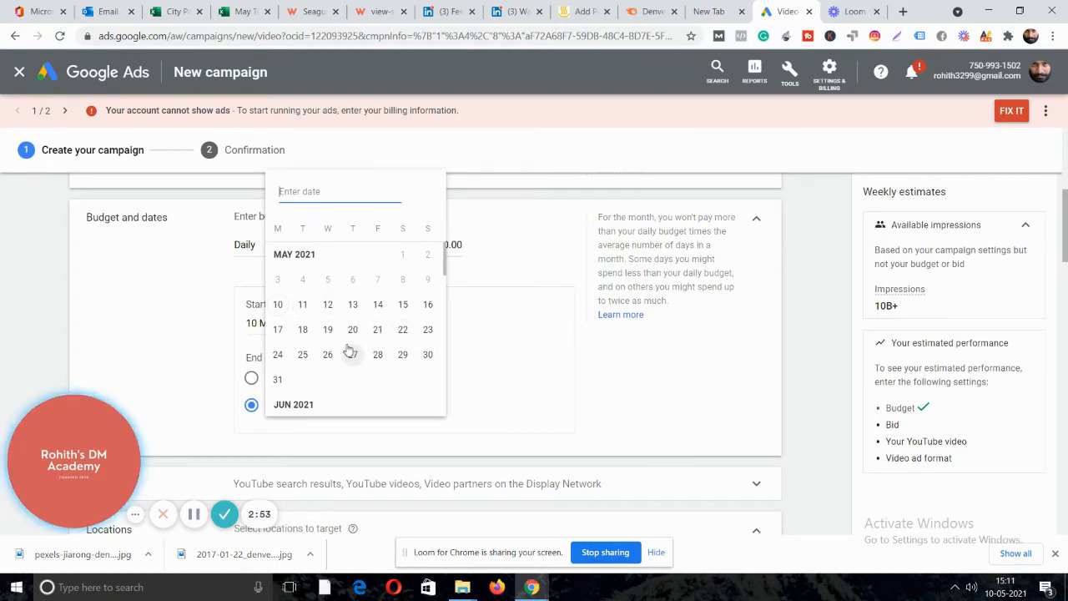
left_click(403, 304)
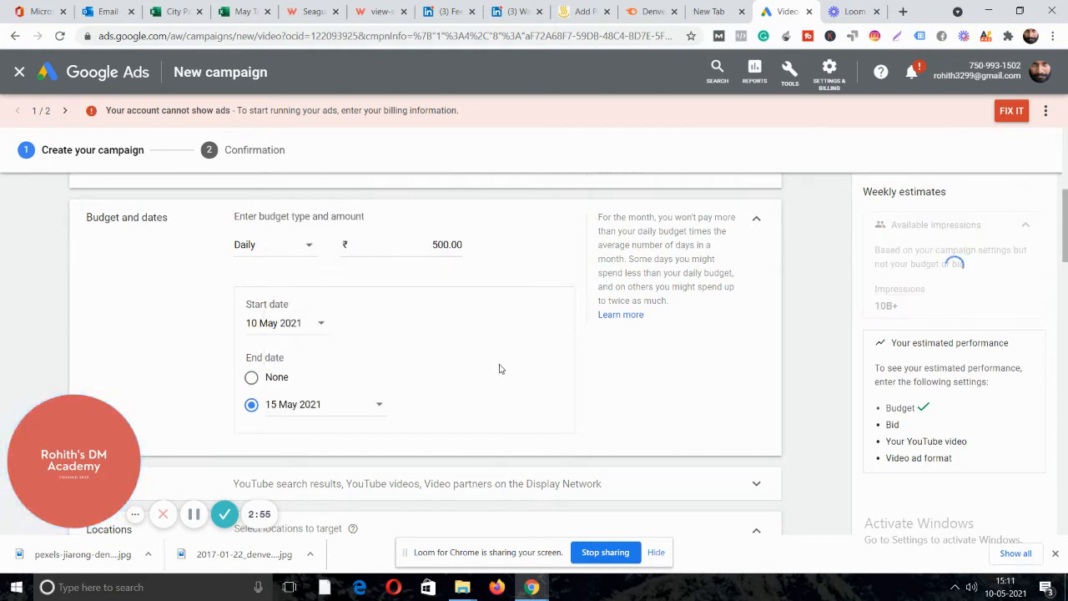
scroll(460, 359, "down", 1)
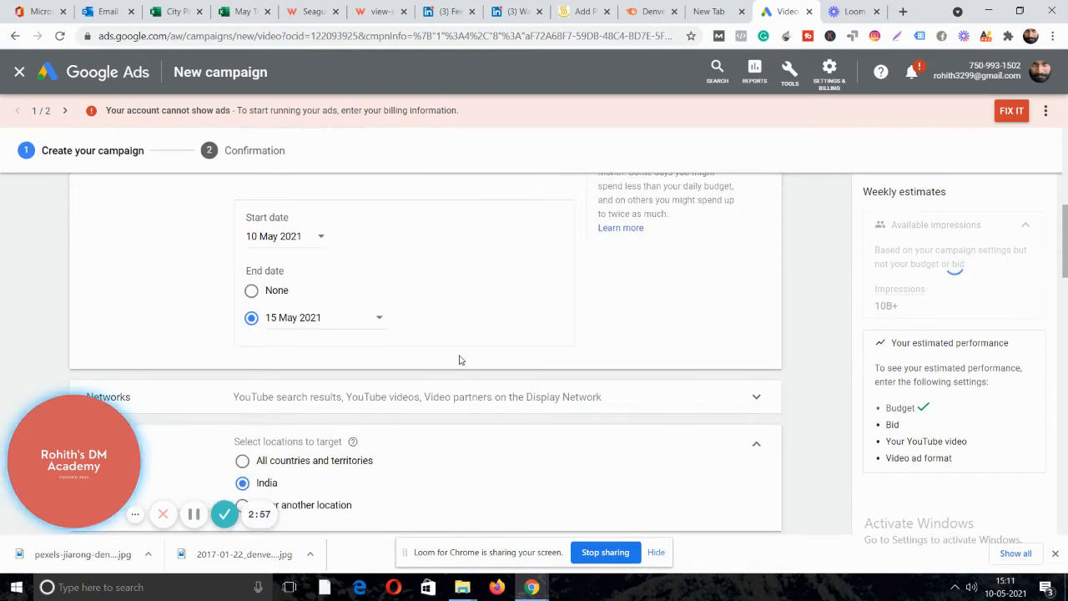
scroll(459, 345, "down", 2)
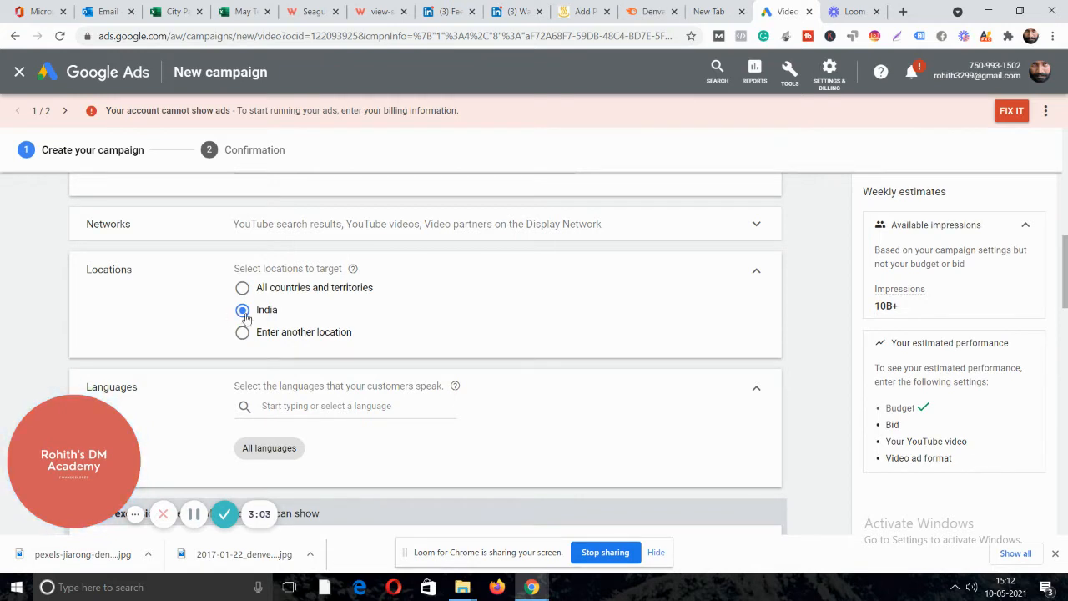
Add Malayalam as the campaign's target language.
left_click(334, 405)
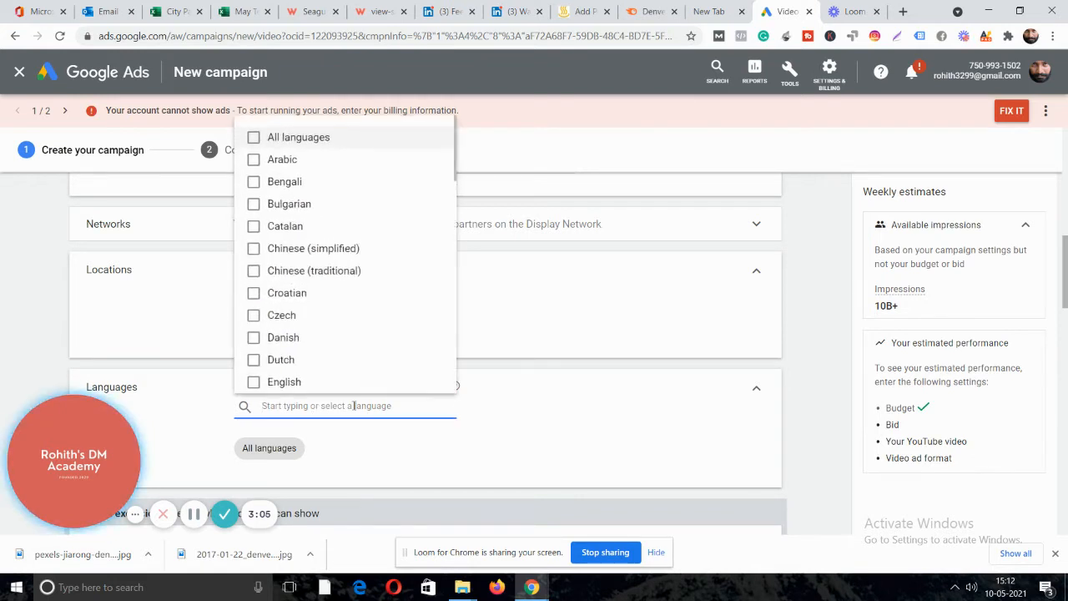
type("mala")
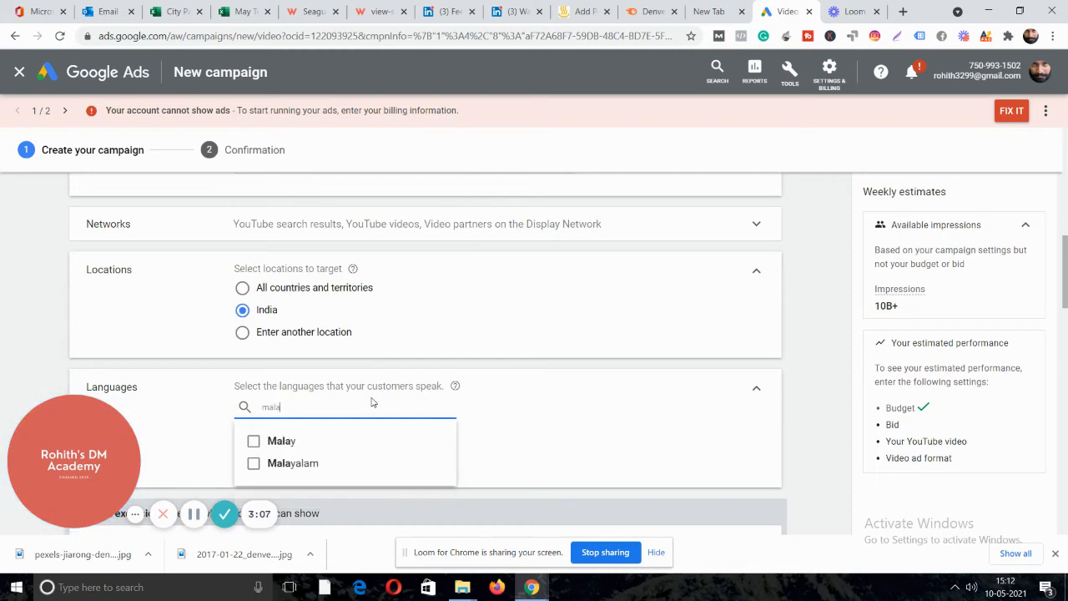
left_click(262, 462)
left_click(496, 456)
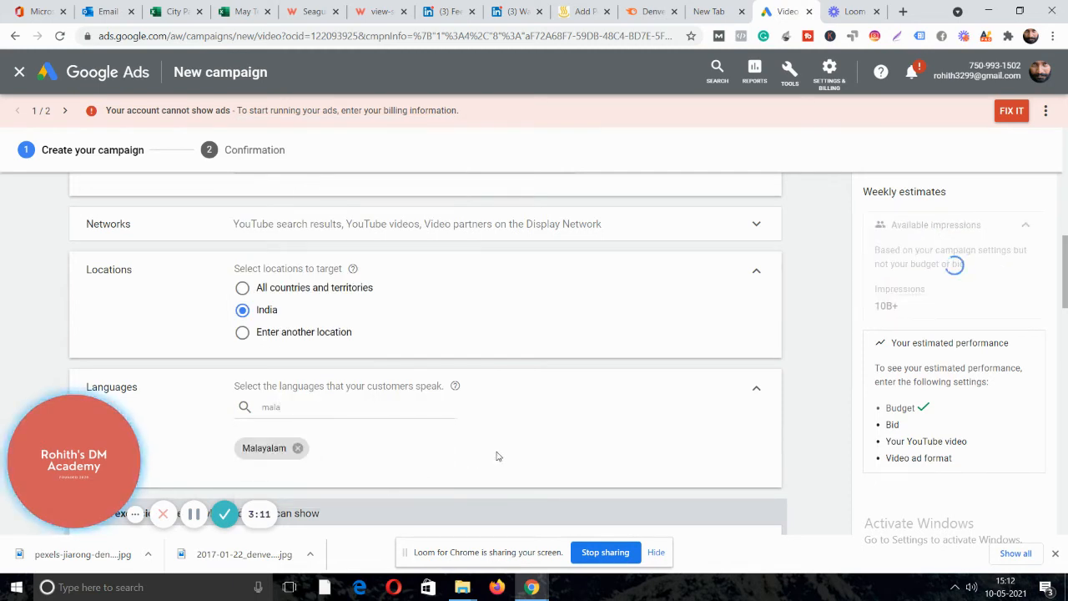
Expand Inventory type to show the Expanded, Standard and Limited inventory options.
scroll(335, 303, "down", 1)
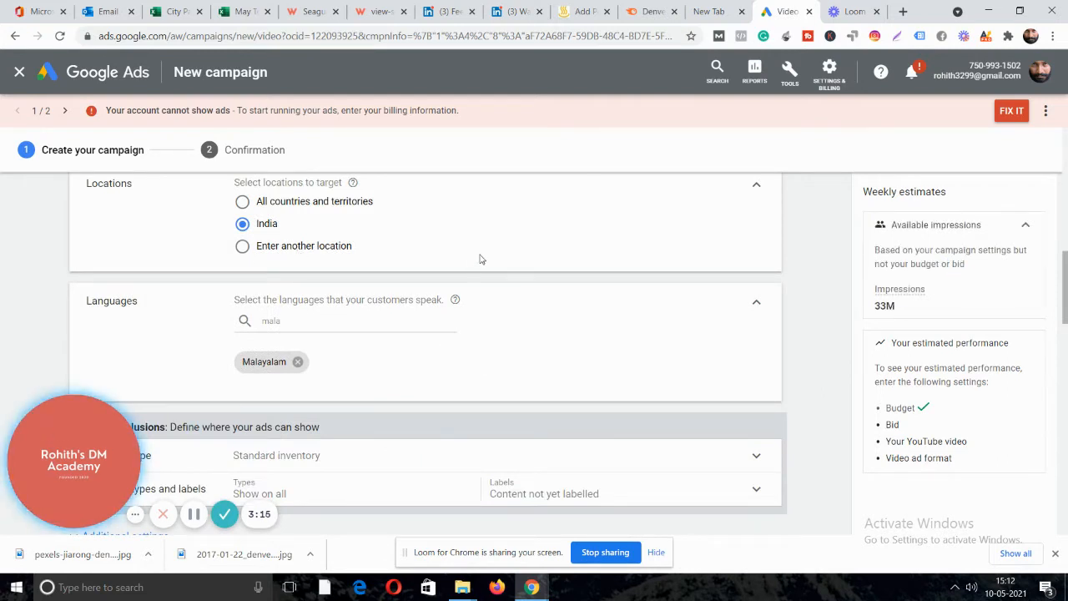
scroll(480, 258, "down", 1)
scroll(443, 279, "down", 1)
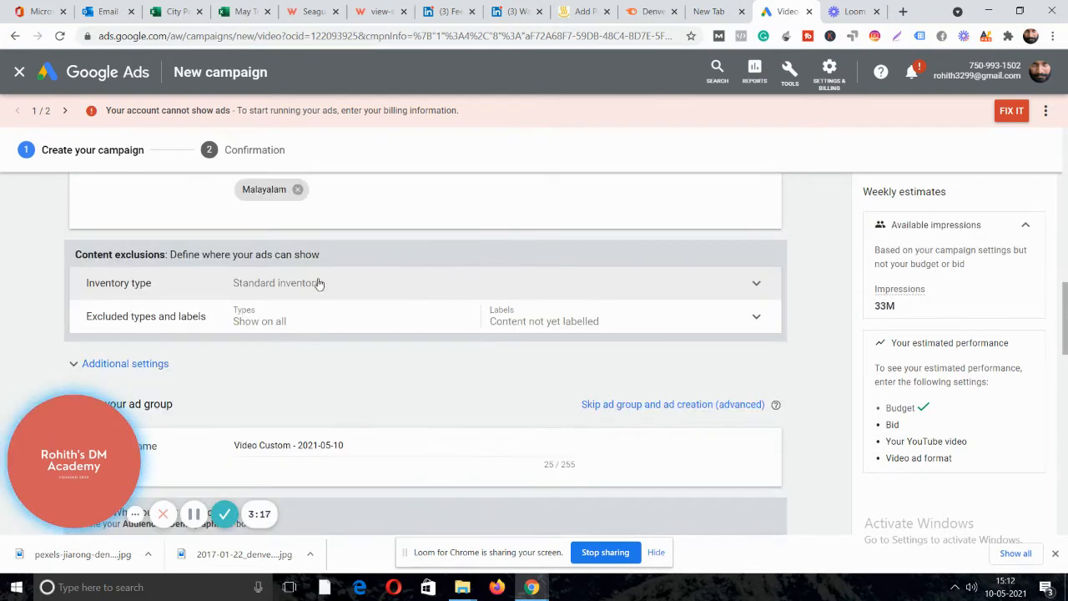
left_click(276, 288)
scroll(497, 241, "down", 1)
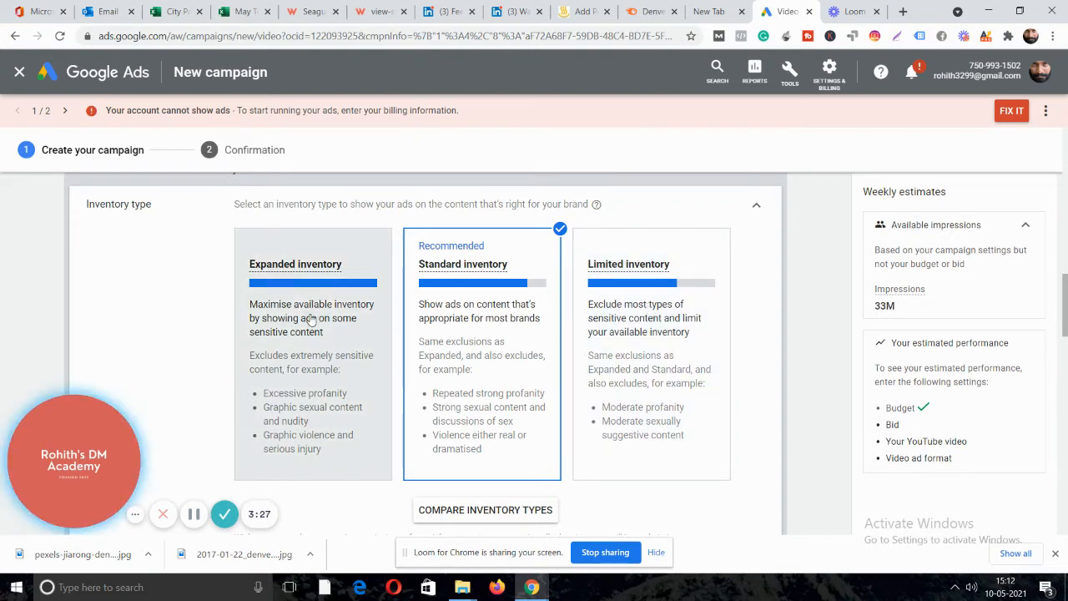
Review the inventory type comparison table, then close it.
left_click(483, 510)
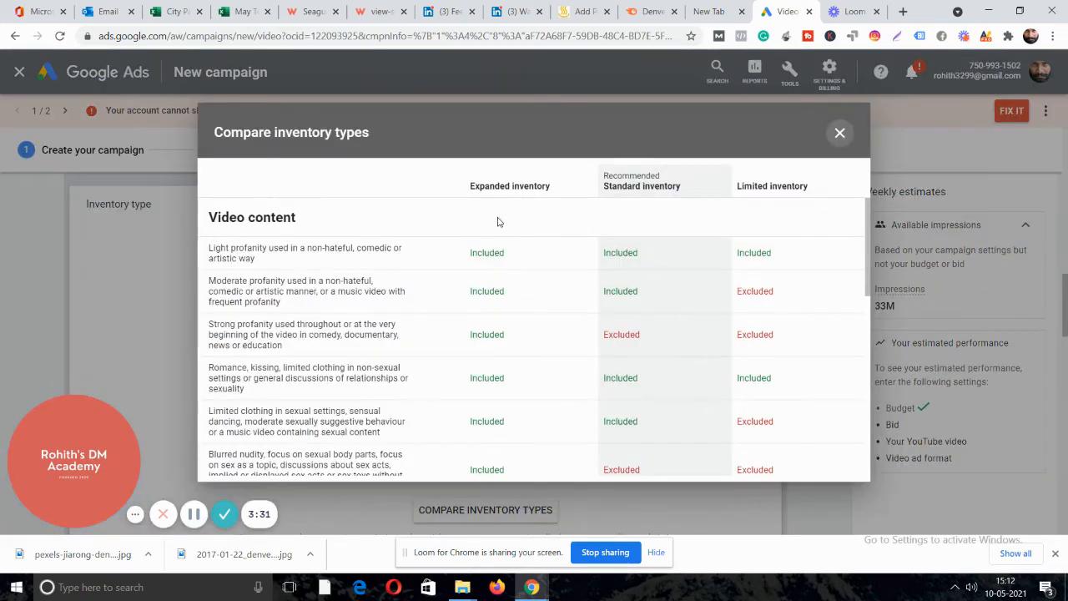
scroll(523, 220, "down", 3)
scroll(515, 287, "down", 3)
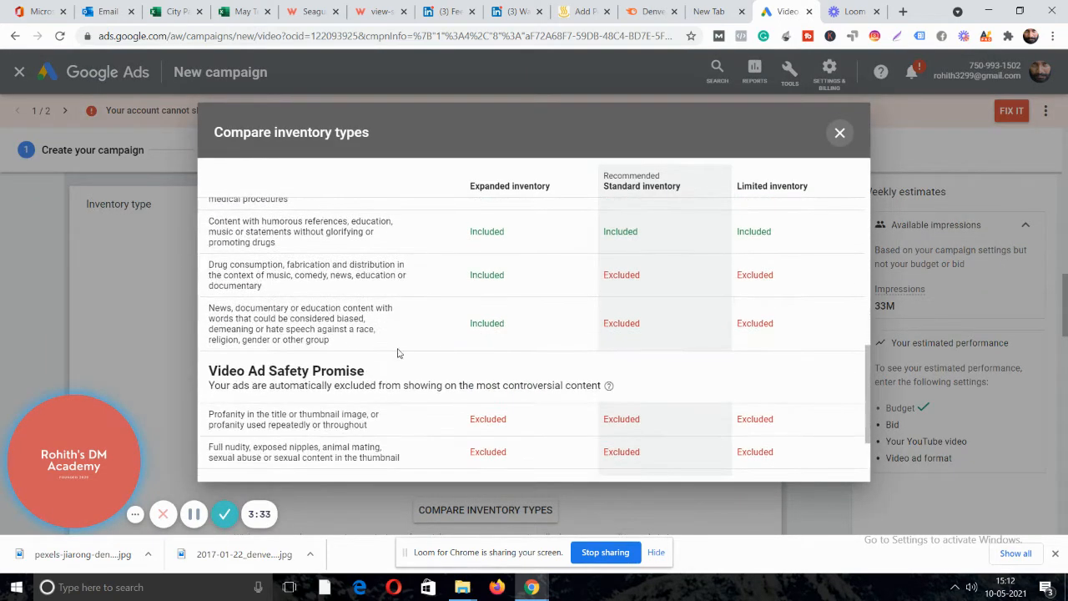
scroll(501, 265, "down", 1)
scroll(510, 289, "up", 7)
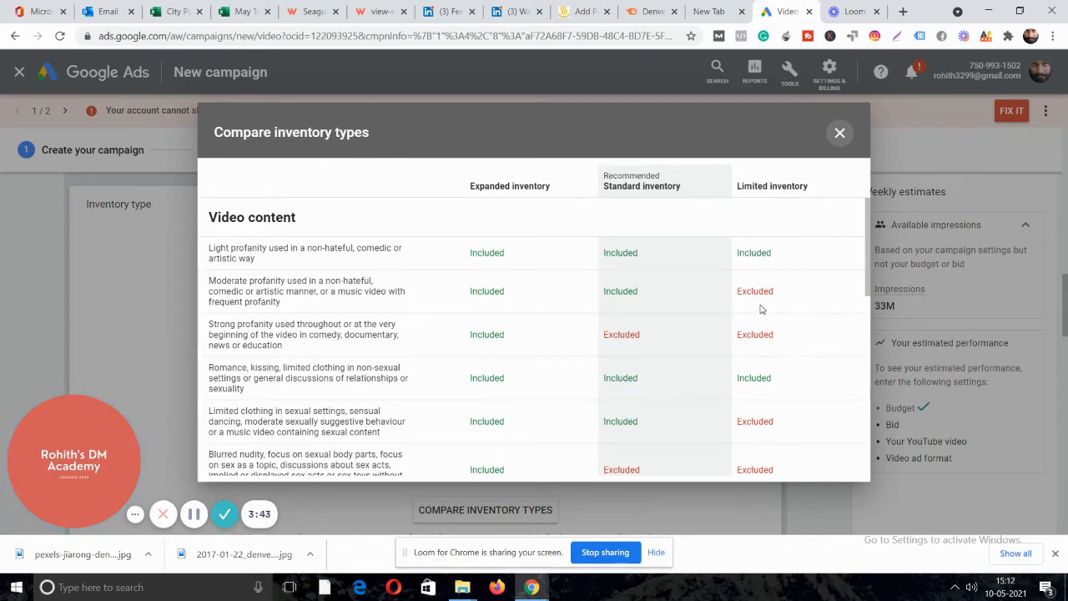
scroll(777, 333, "down", 5)
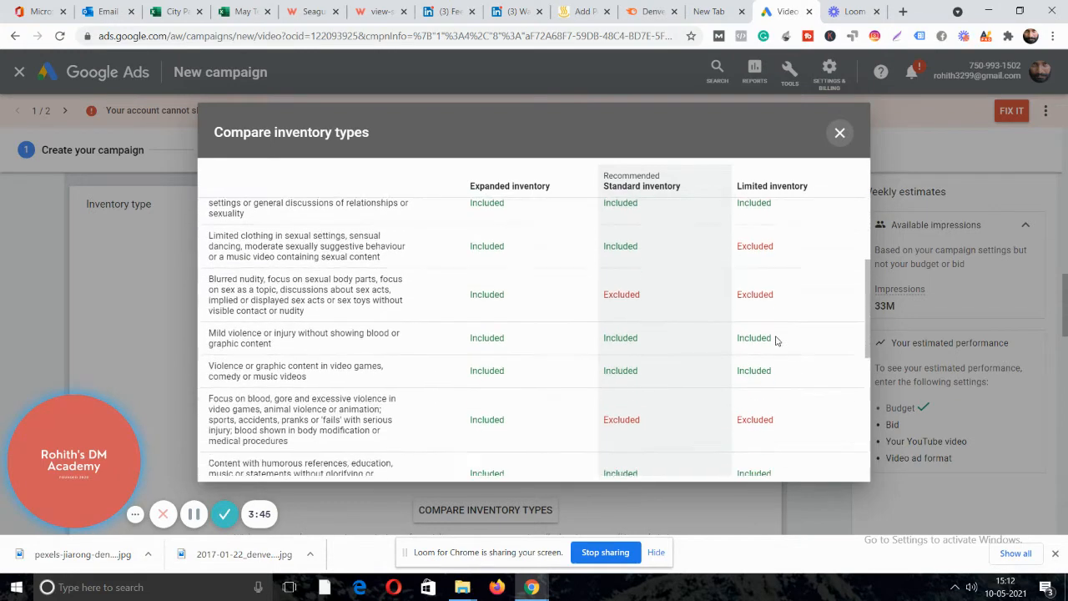
scroll(436, 341, "down", 2)
scroll(446, 343, "up", 4)
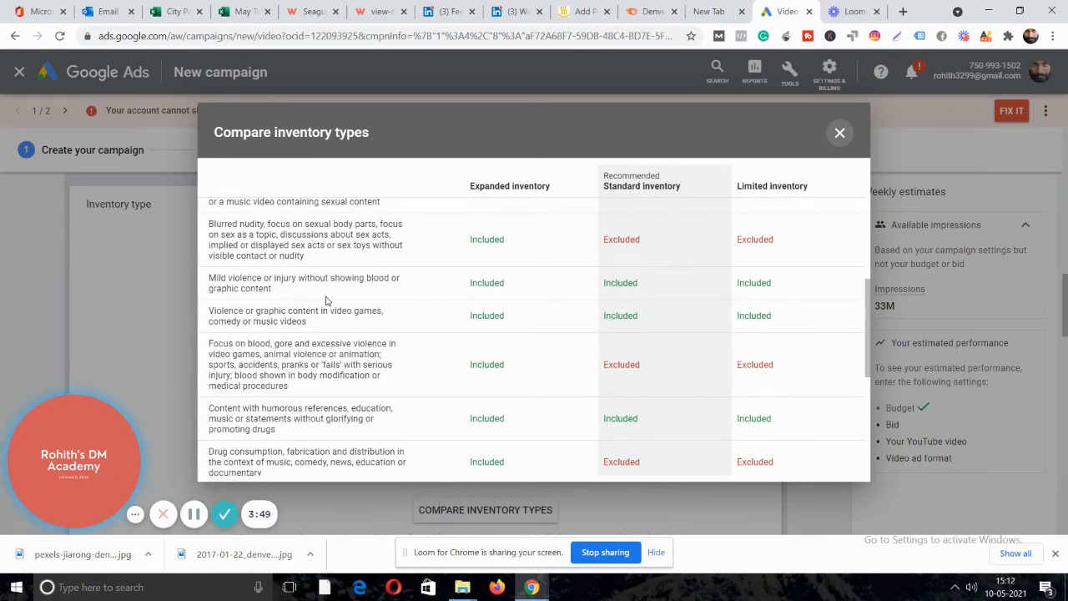
left_click(839, 133)
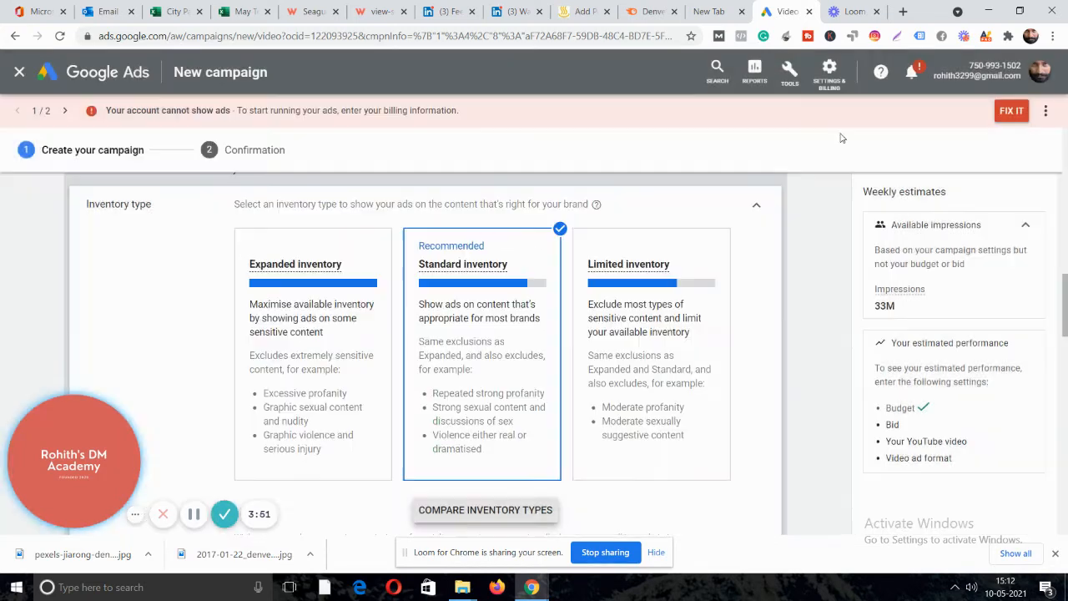
Select Expanded inventory as the campaign's inventory type.
left_click(301, 419)
scroll(568, 264, "down", 2)
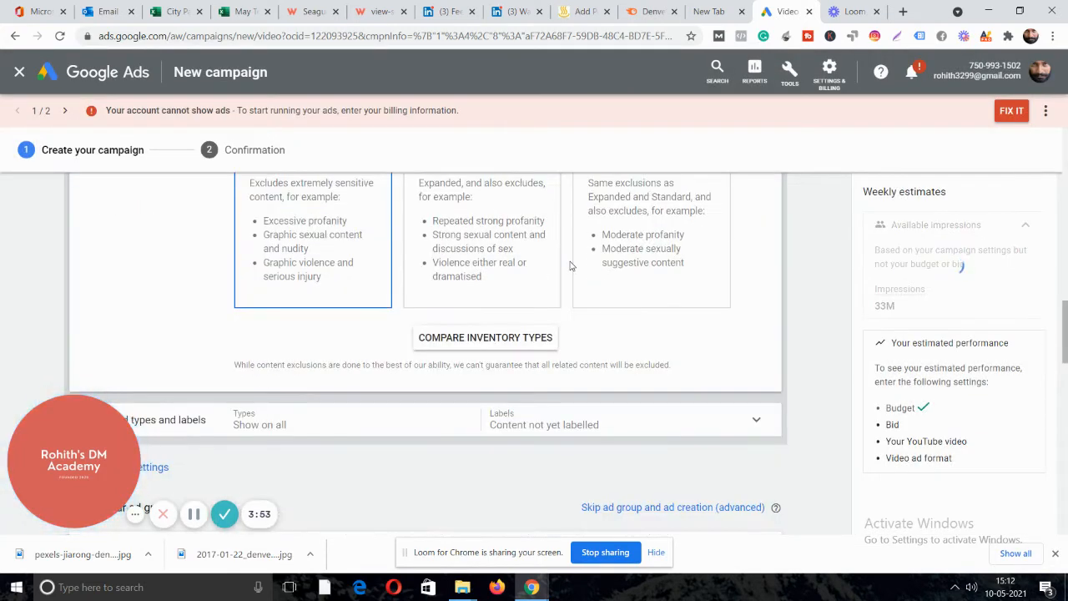
scroll(568, 269, "down", 1)
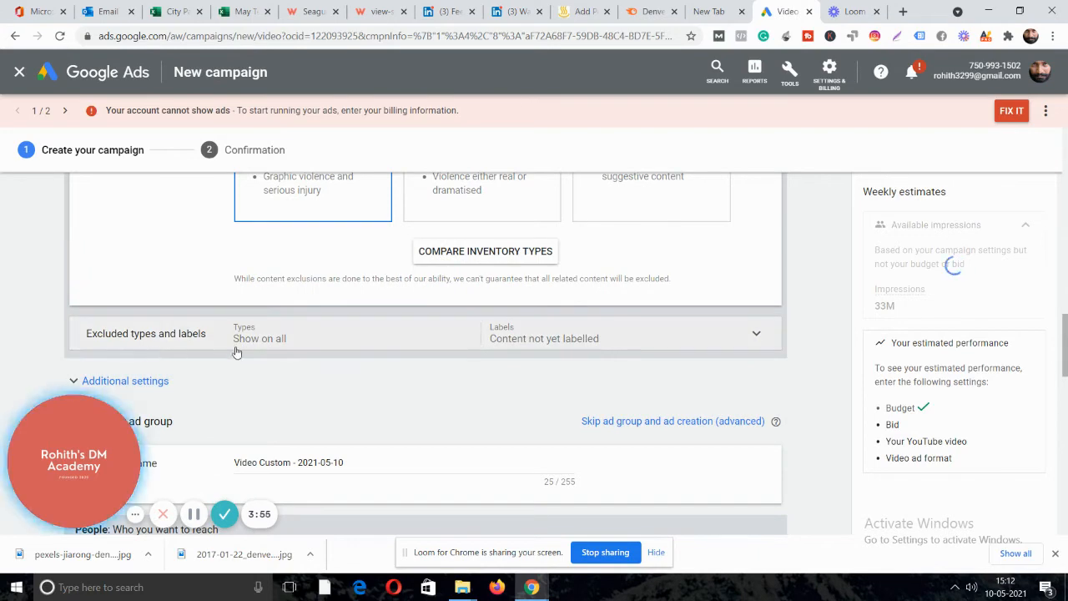
Untick Content not yet labelled and exclude Live streaming and Embedded YouTube videos.
left_click(400, 339)
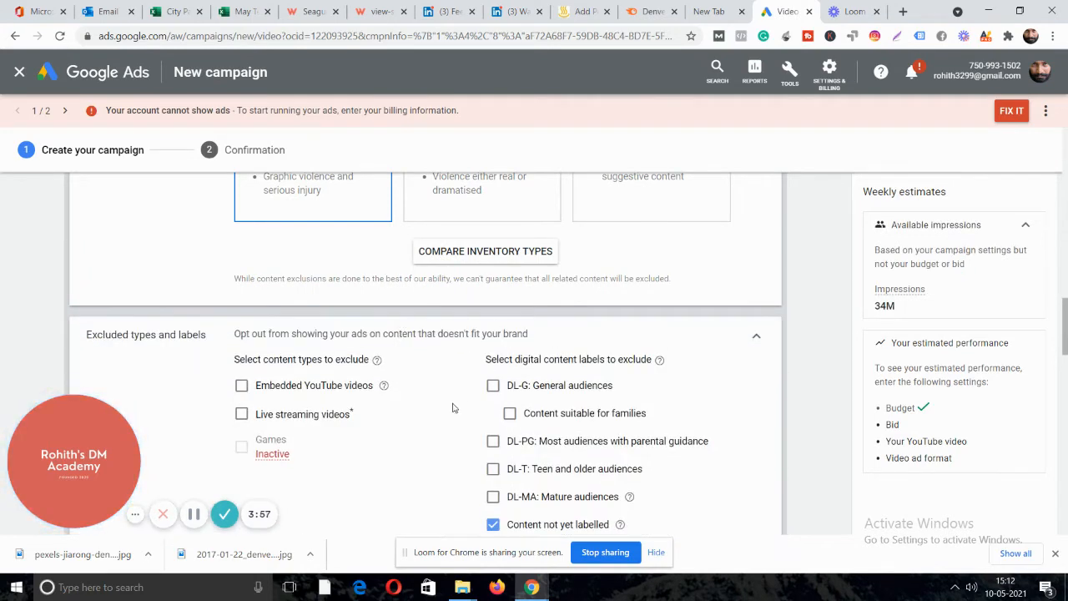
scroll(591, 415, "down", 1)
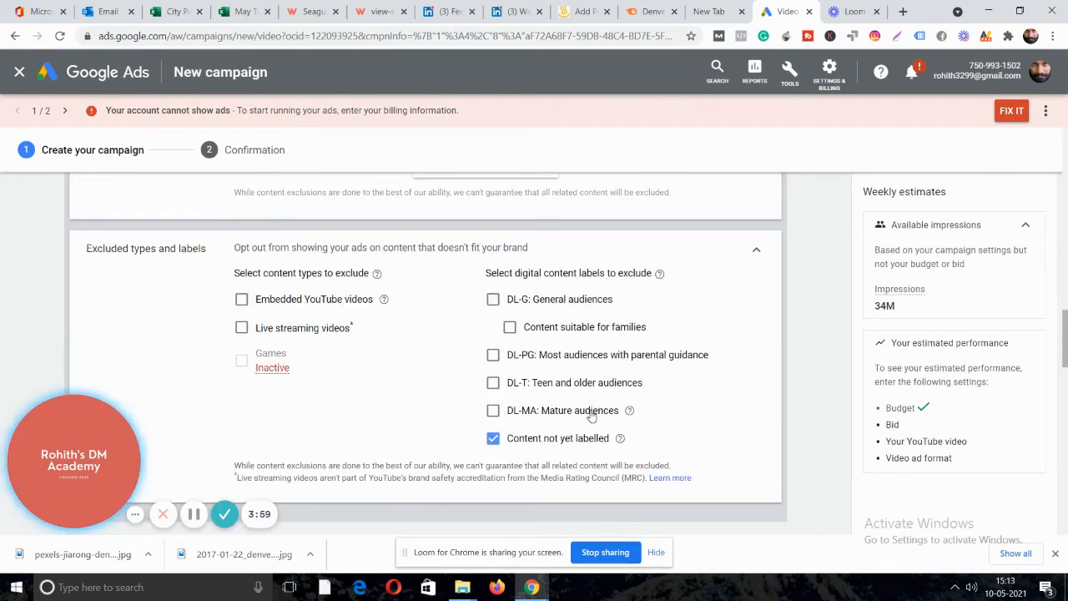
left_click(493, 442)
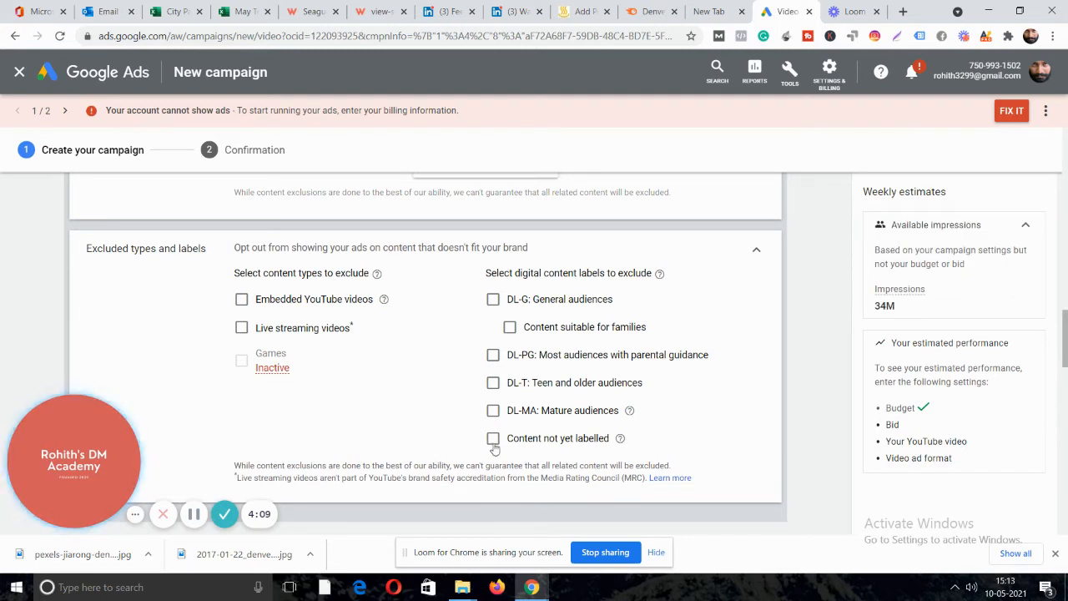
left_click(241, 328)
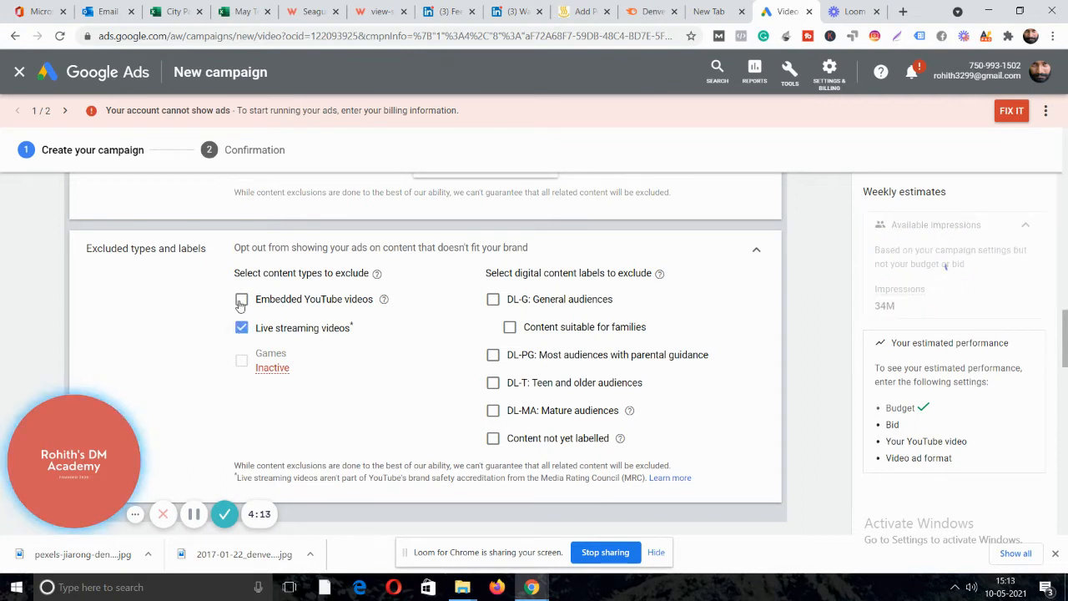
left_click(241, 301)
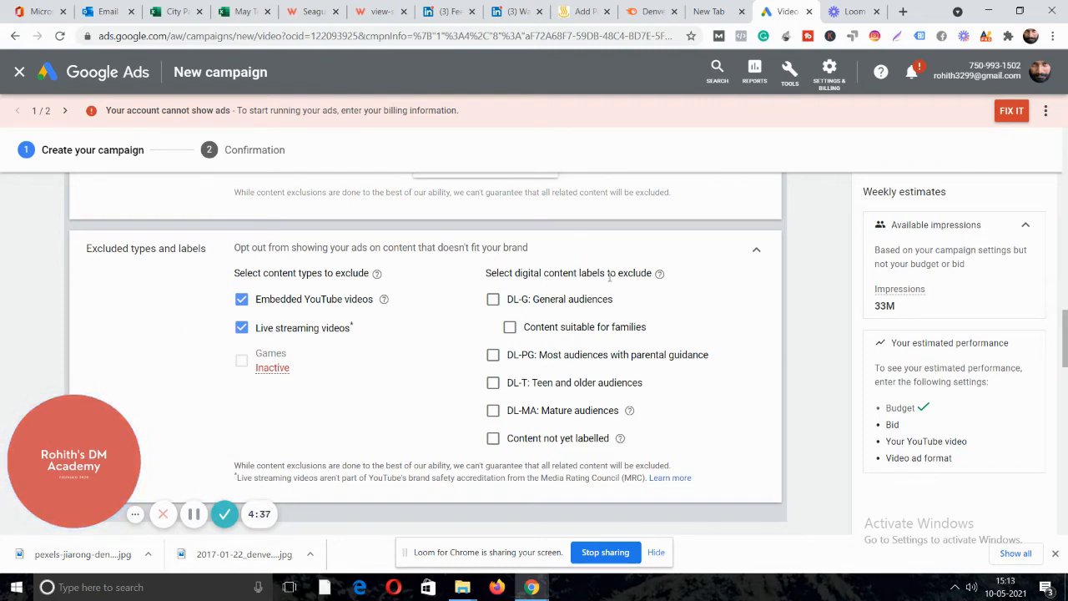
scroll(608, 281, "down", 4)
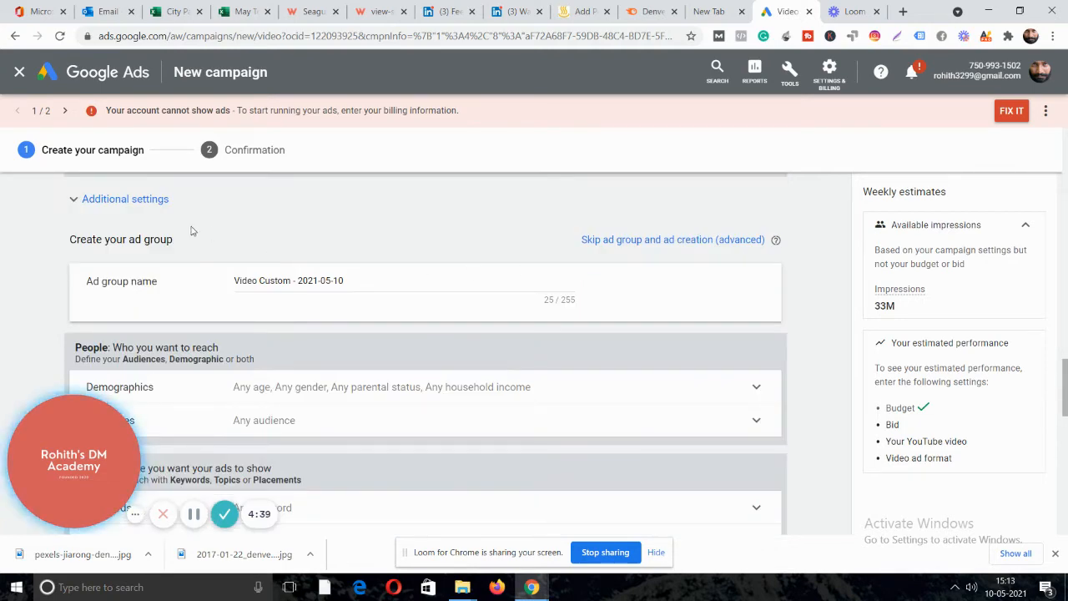
Cap view frequency at 1 view per day per user.
left_click(148, 200)
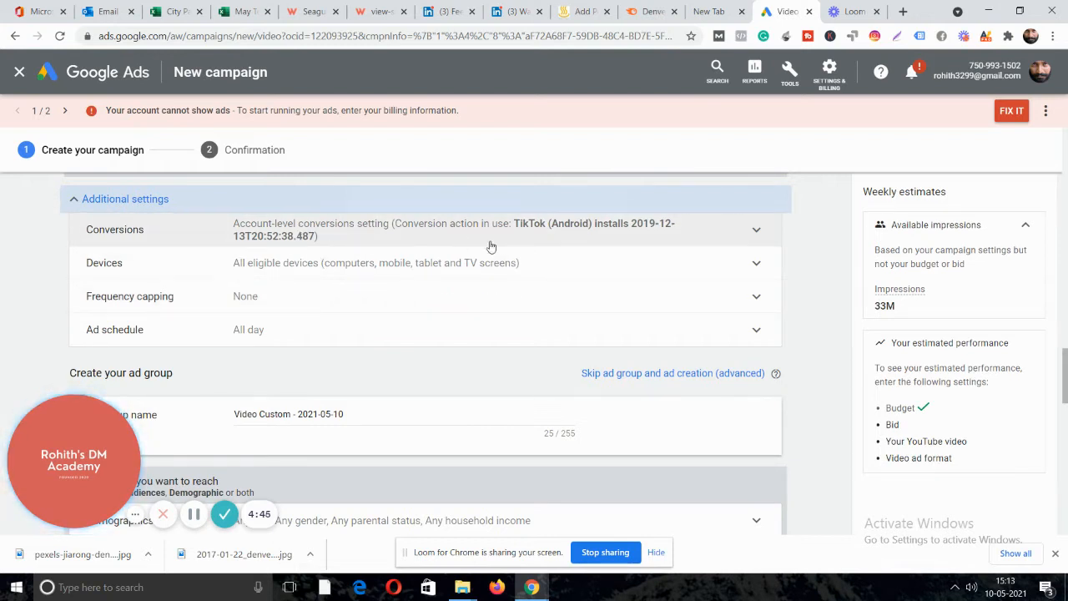
left_click(245, 308)
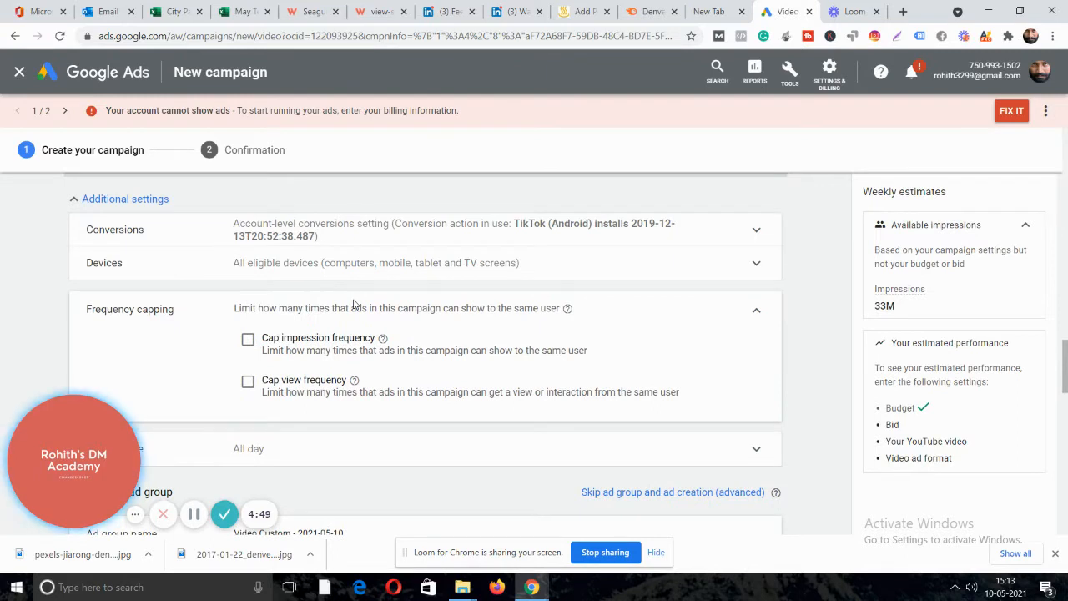
left_click(248, 381)
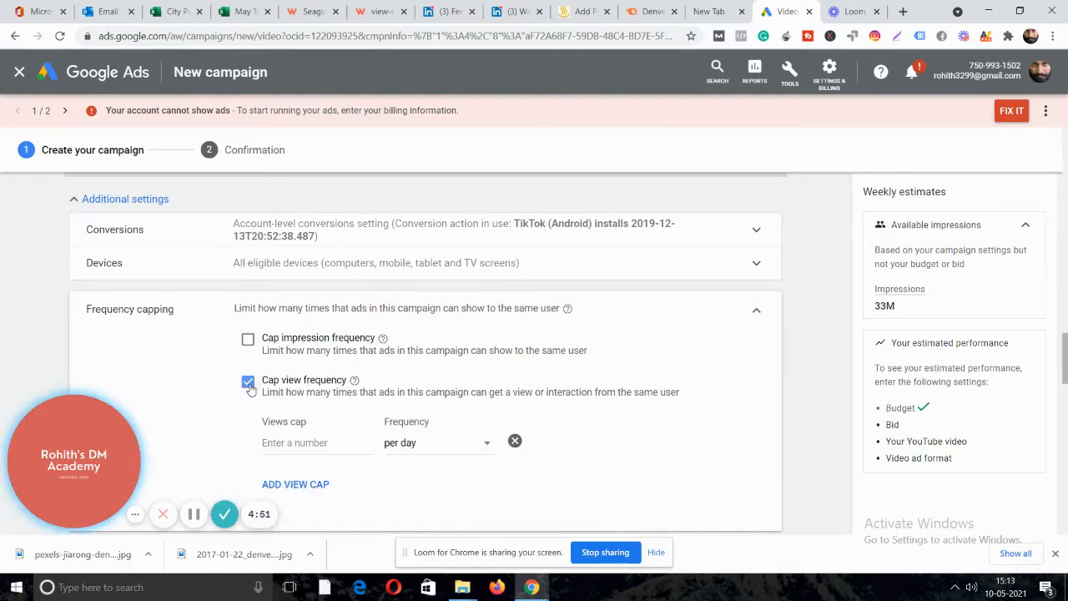
scroll(452, 312, "down", 1)
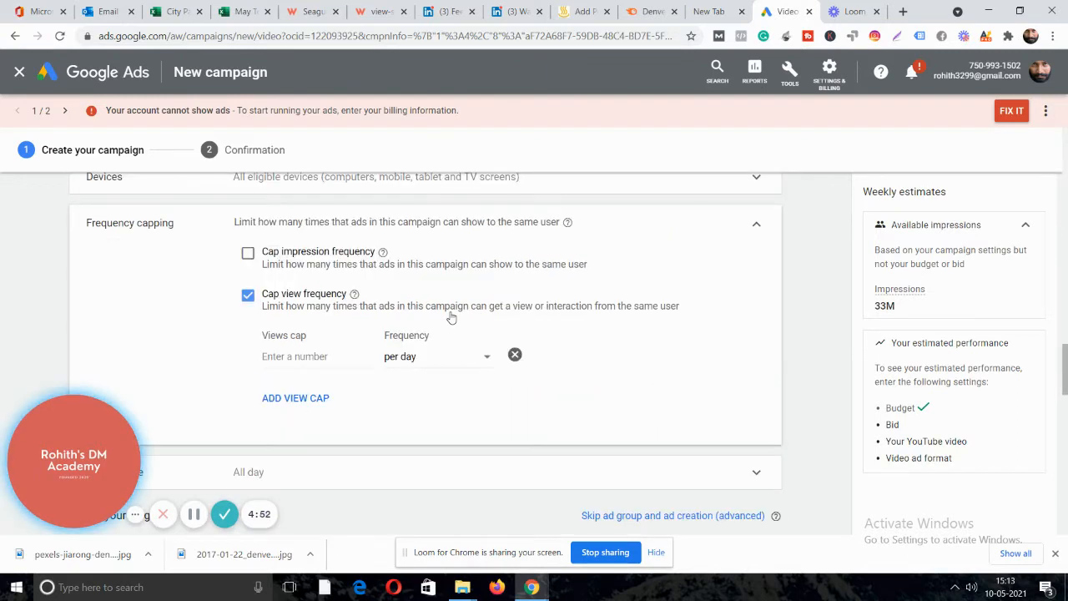
left_click(317, 356)
type("1")
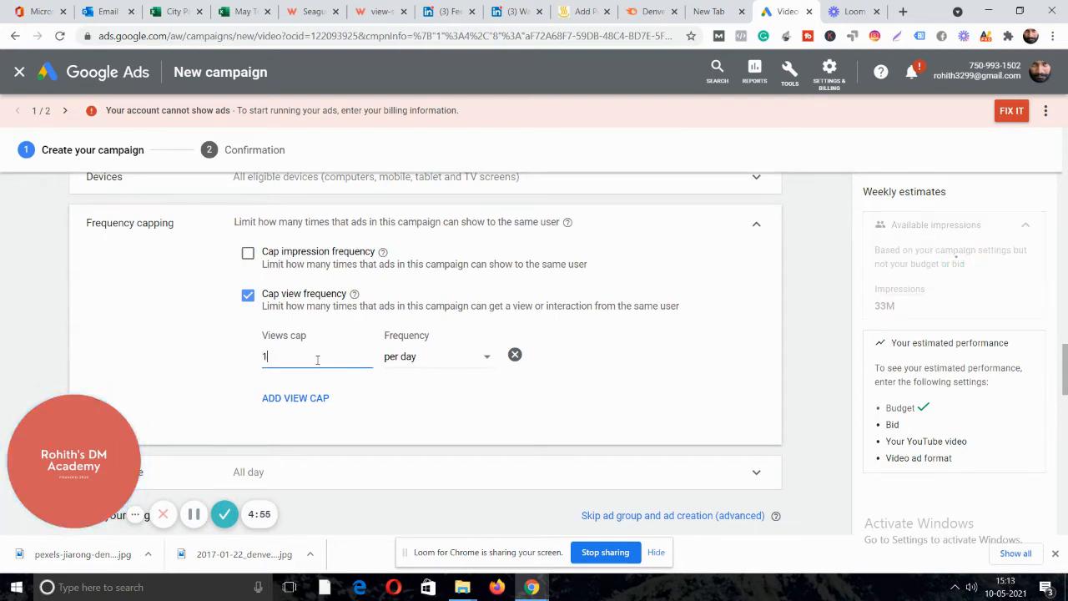
left_click(422, 405)
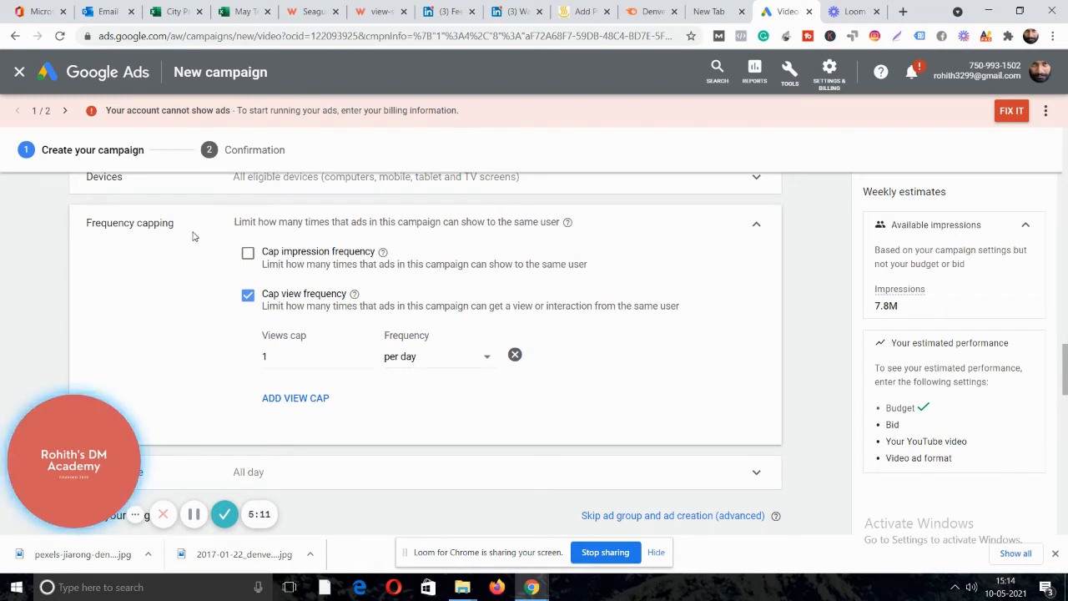
Turn on impression frequency capping as well.
left_click(319, 261)
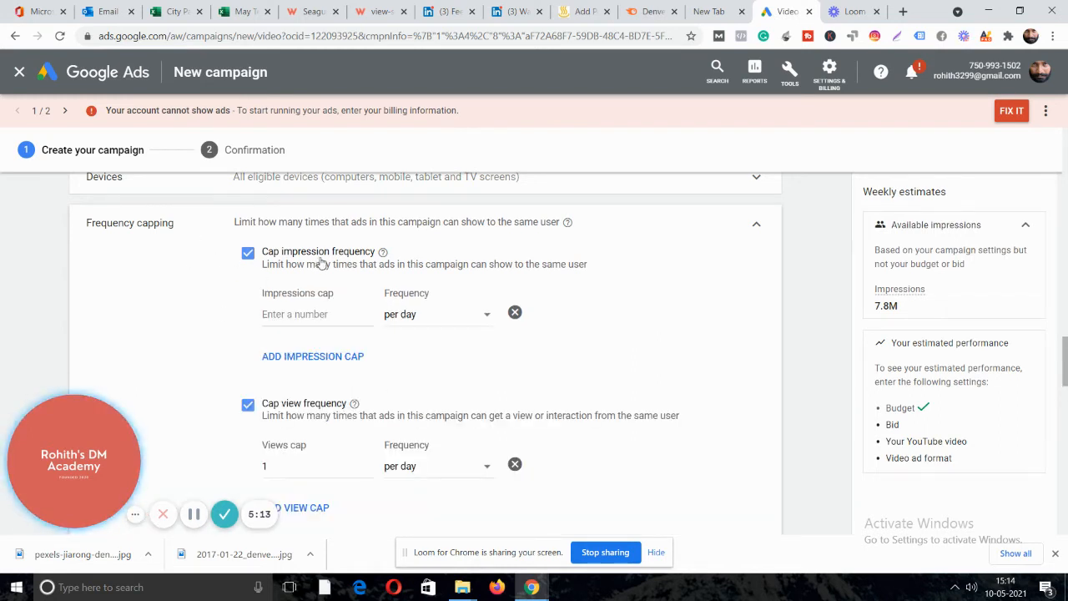
scroll(543, 365, "down", 2)
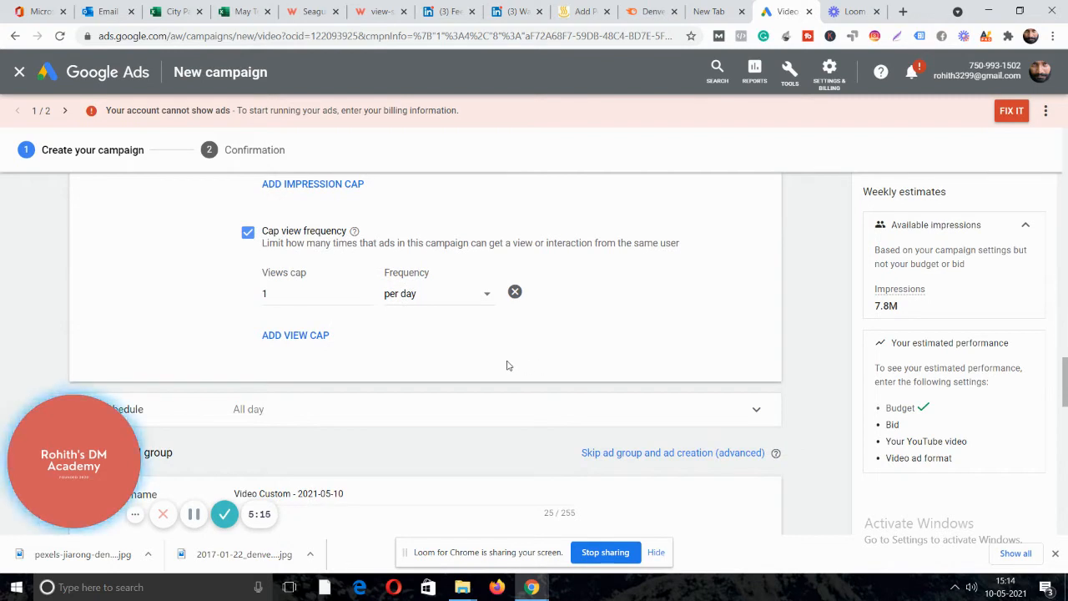
left_click(435, 402)
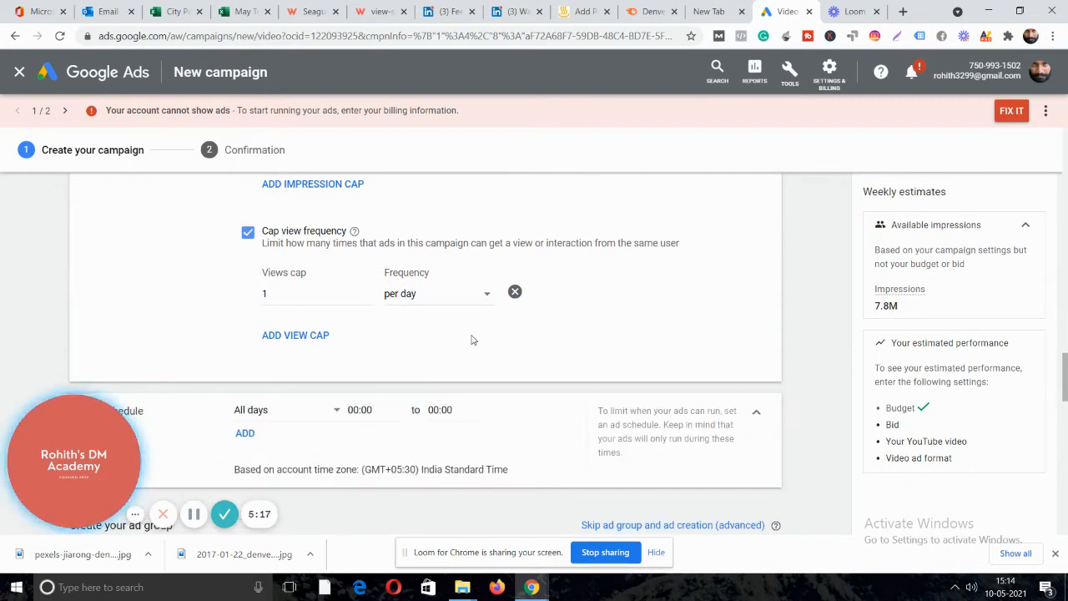
Set the ad schedule to run all days starting at 09:00.
scroll(473, 339, "down", 1)
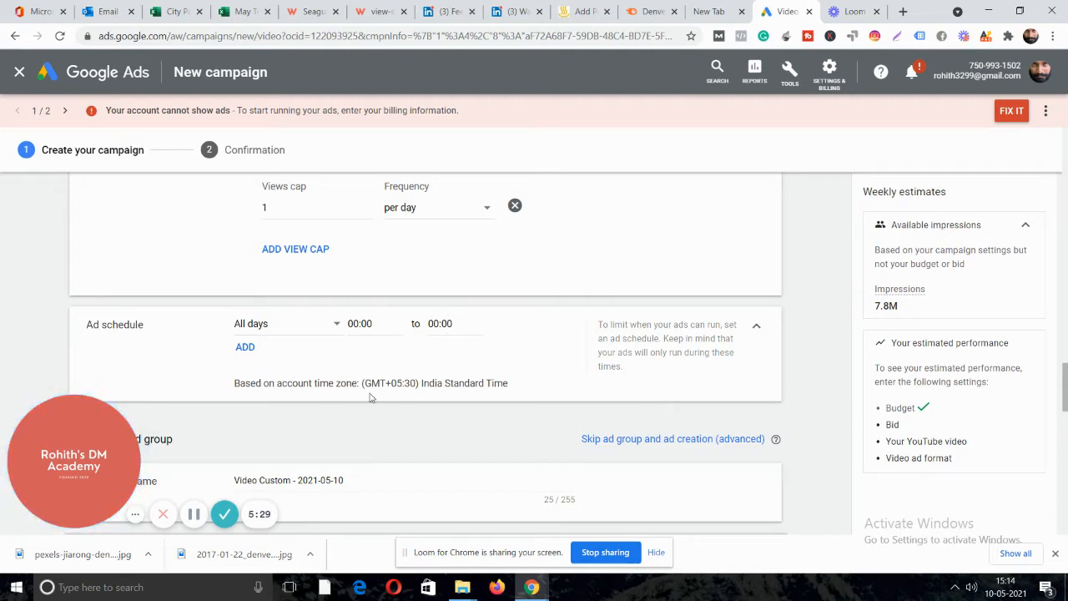
left_click_drag(373, 384, 422, 385)
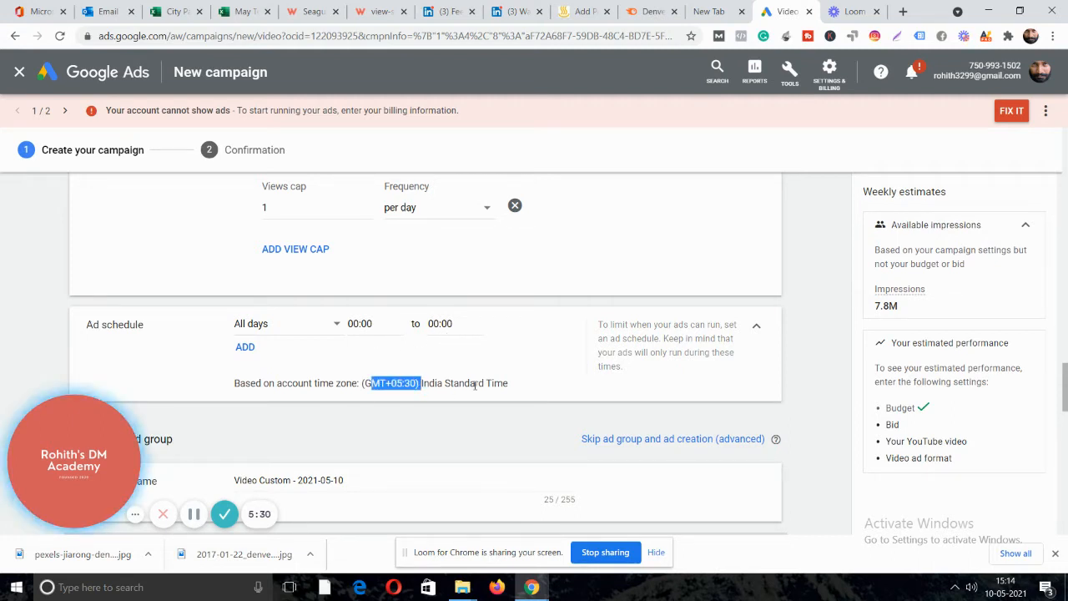
left_click(337, 326)
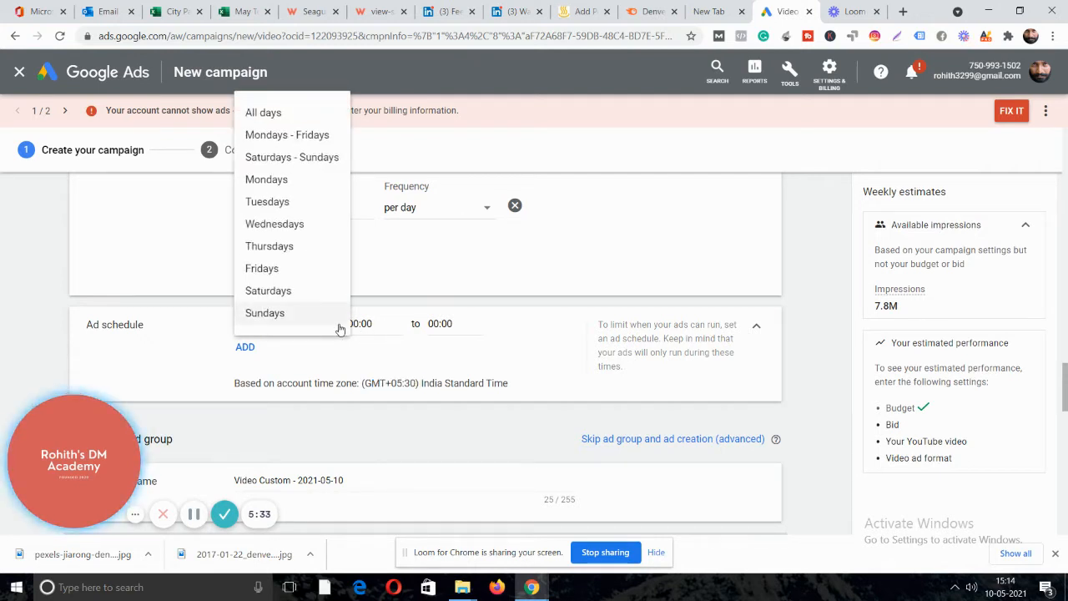
left_click(377, 330)
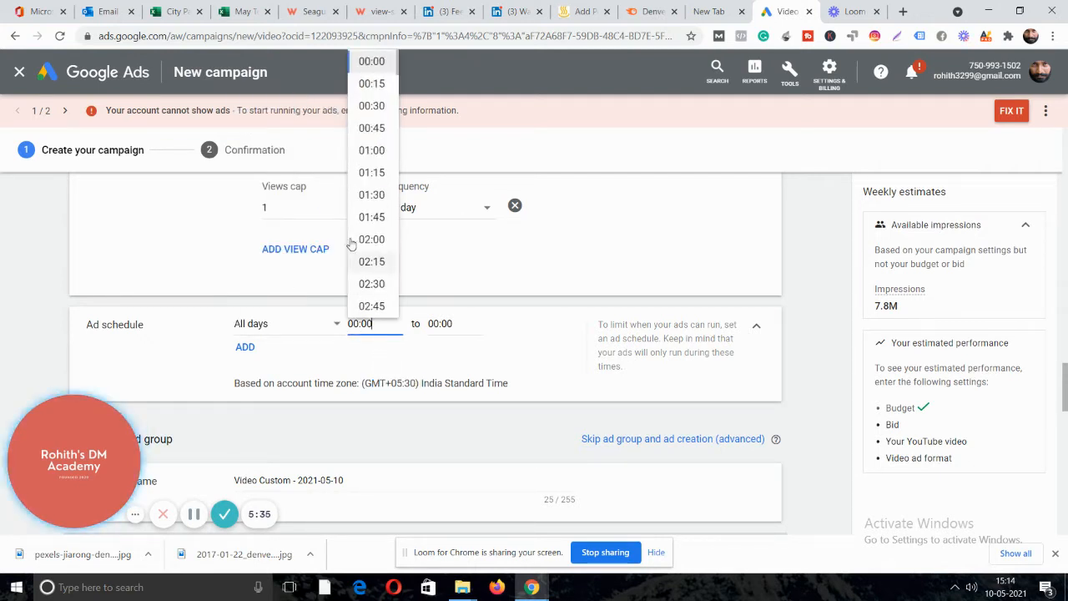
scroll(379, 188, "down", 2)
scroll(380, 189, "down", 5)
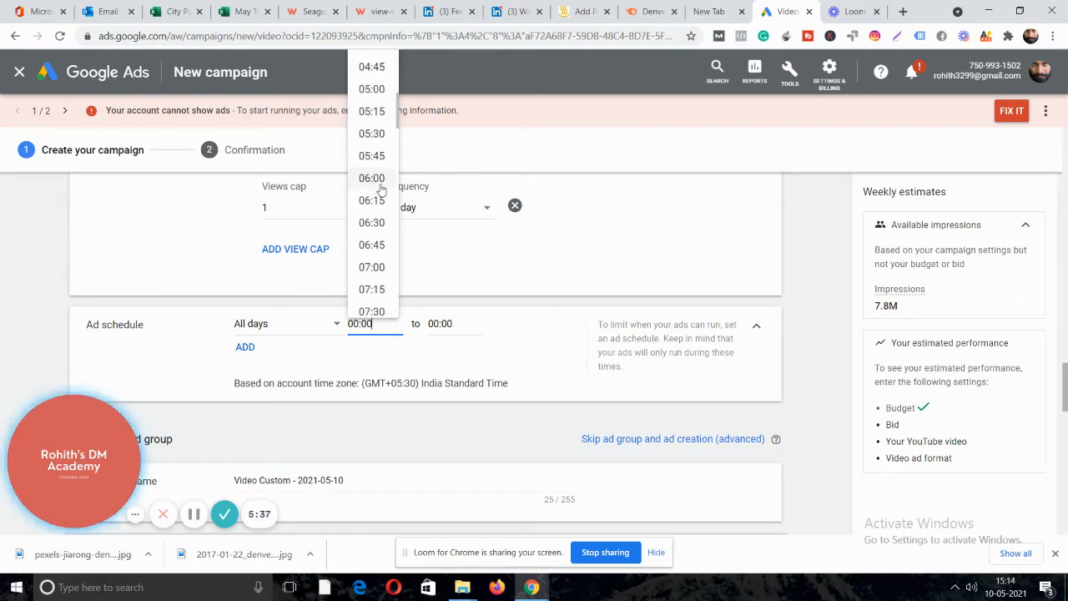
scroll(376, 190, "down", 1)
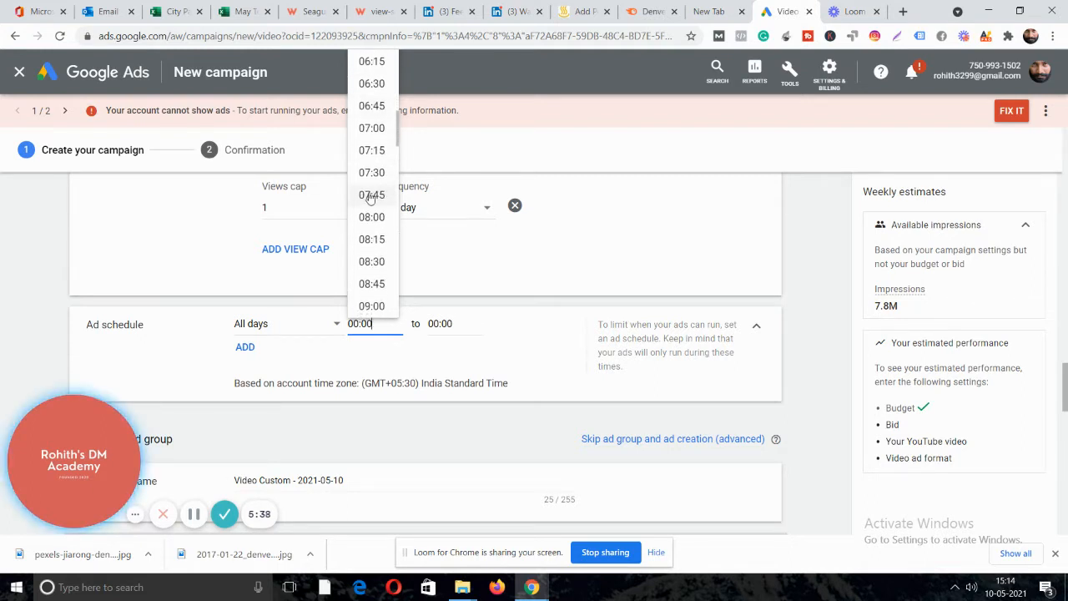
left_click(371, 307)
Set the ad schedule end time to 06:00.
left_click(434, 322)
scroll(463, 154, "down", 5)
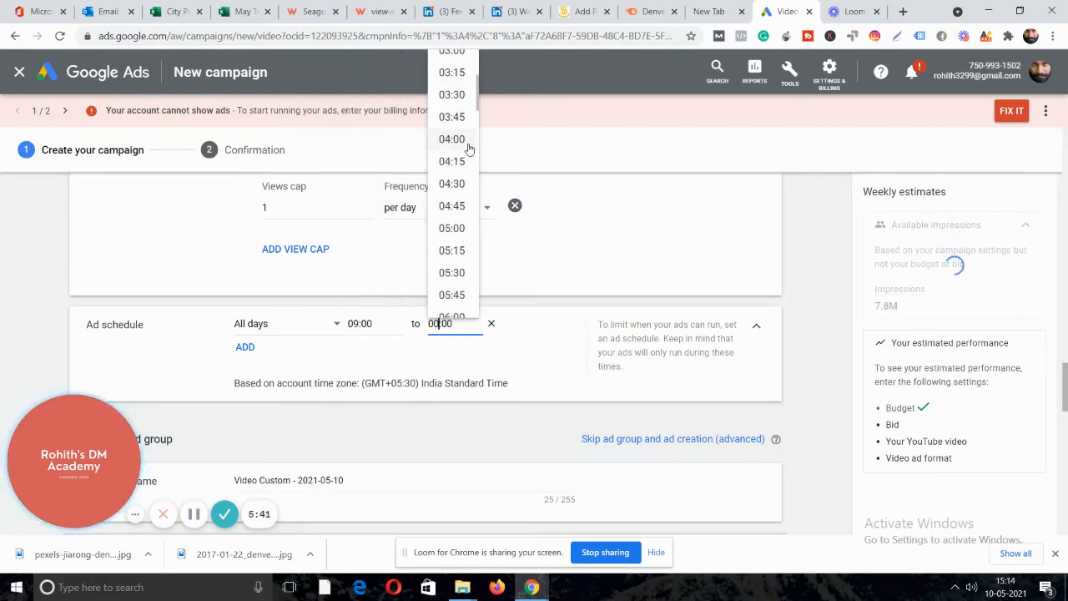
left_click(458, 179)
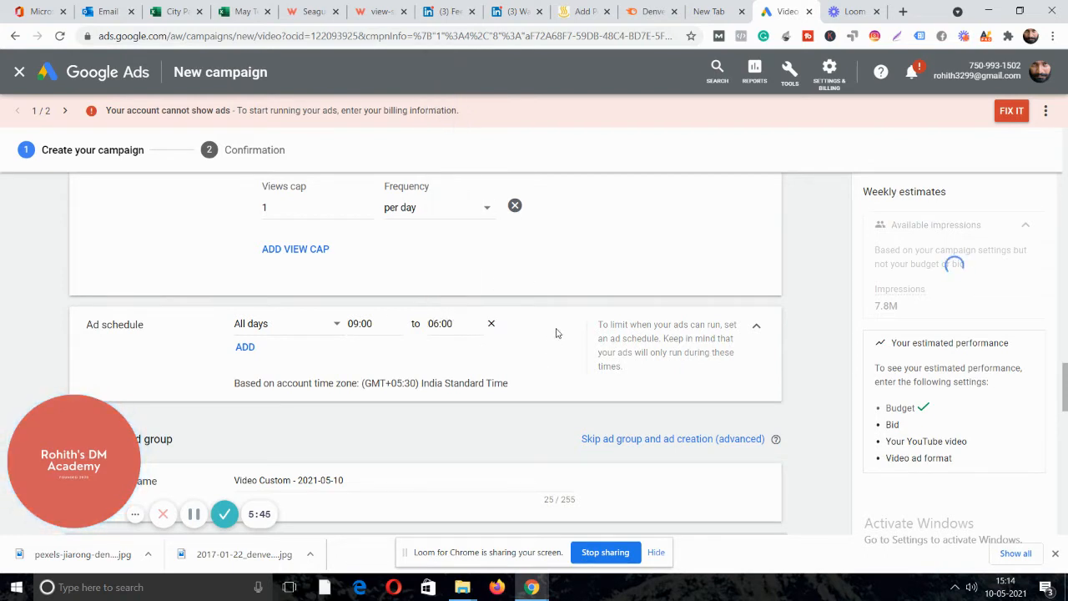
scroll(543, 293, "down", 1)
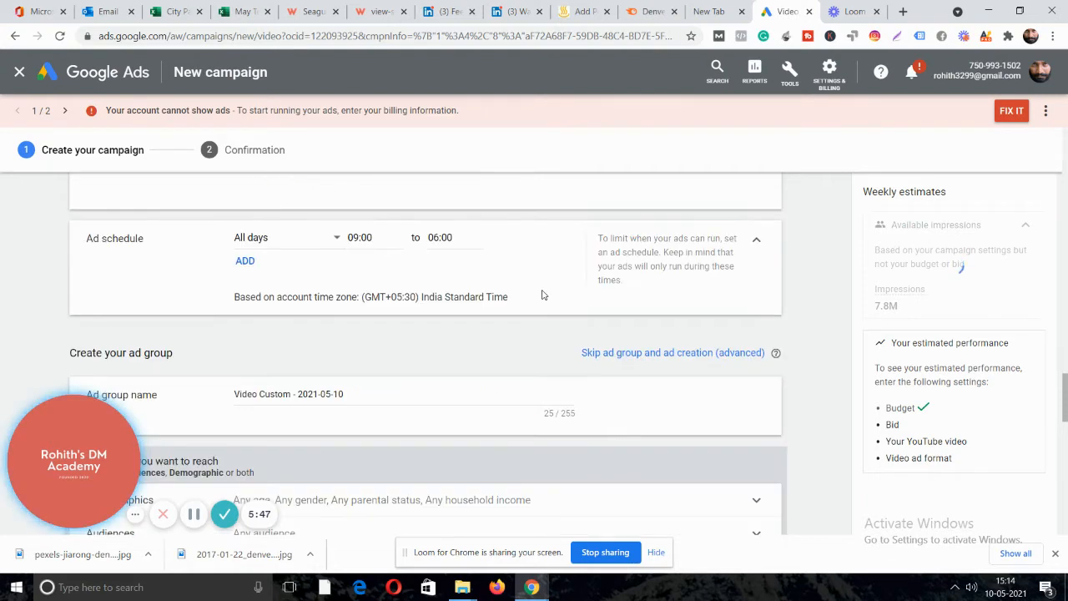
scroll(494, 277, "down", 1)
Clear the default ad group name and copy the campaign name 'Web series promotion may 10'.
triple_click(348, 307)
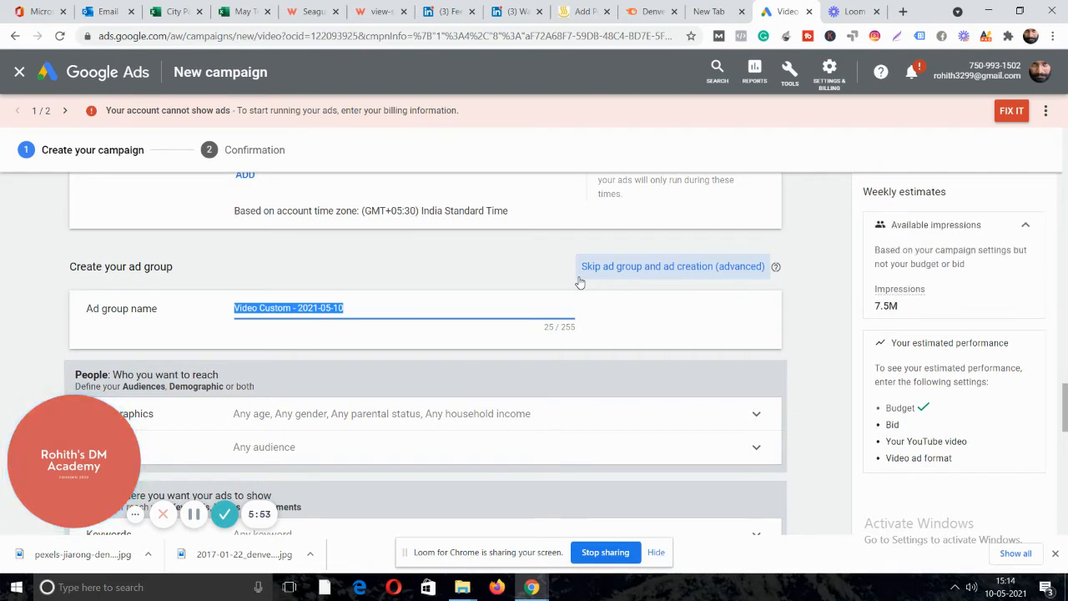
key("BackSpace")
type("w")
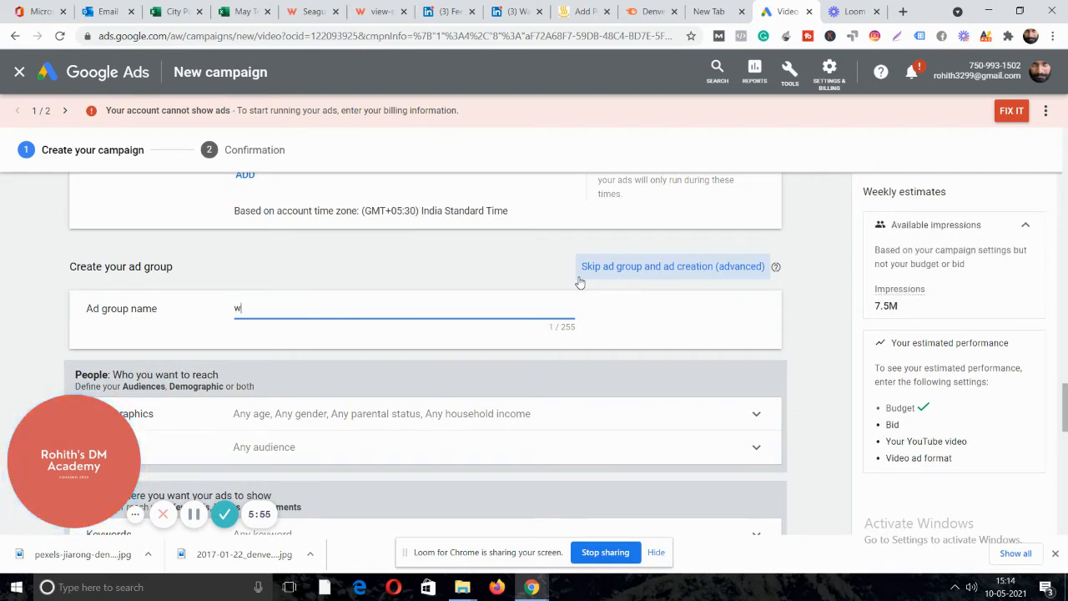
type("web d")
key("BackSpace")
key("BackSpace")
key("BackSpace")
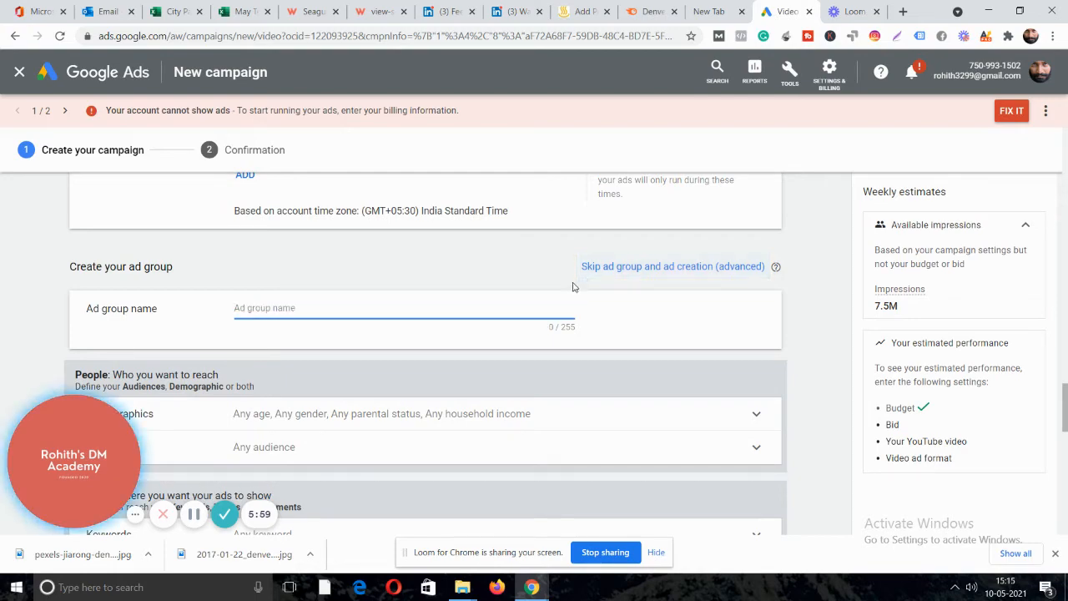
scroll(498, 329, "up", 3)
scroll(486, 303, "up", 15)
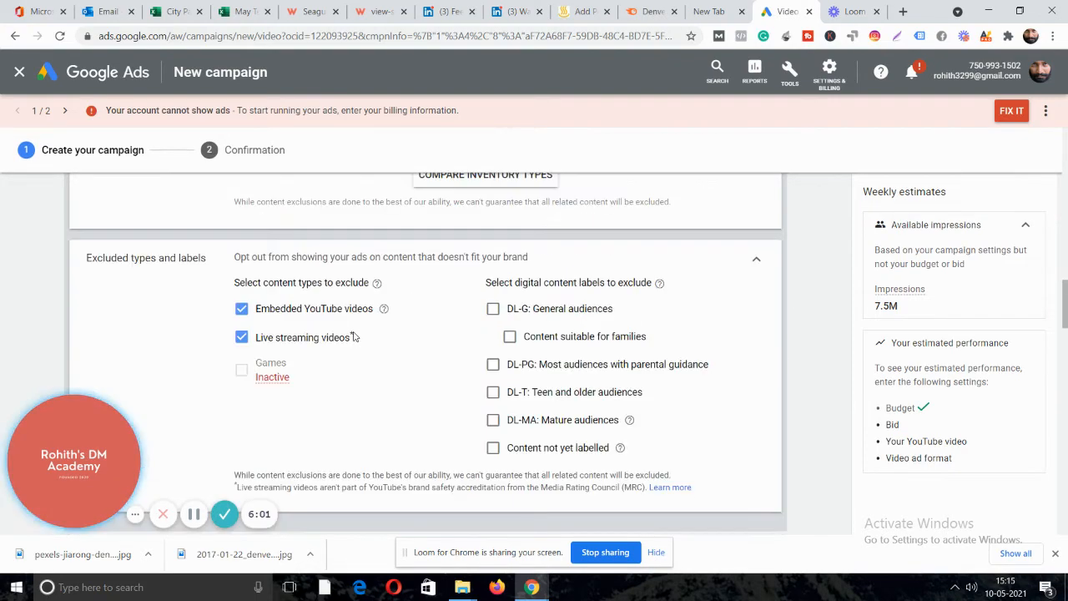
scroll(355, 331, "up", 15)
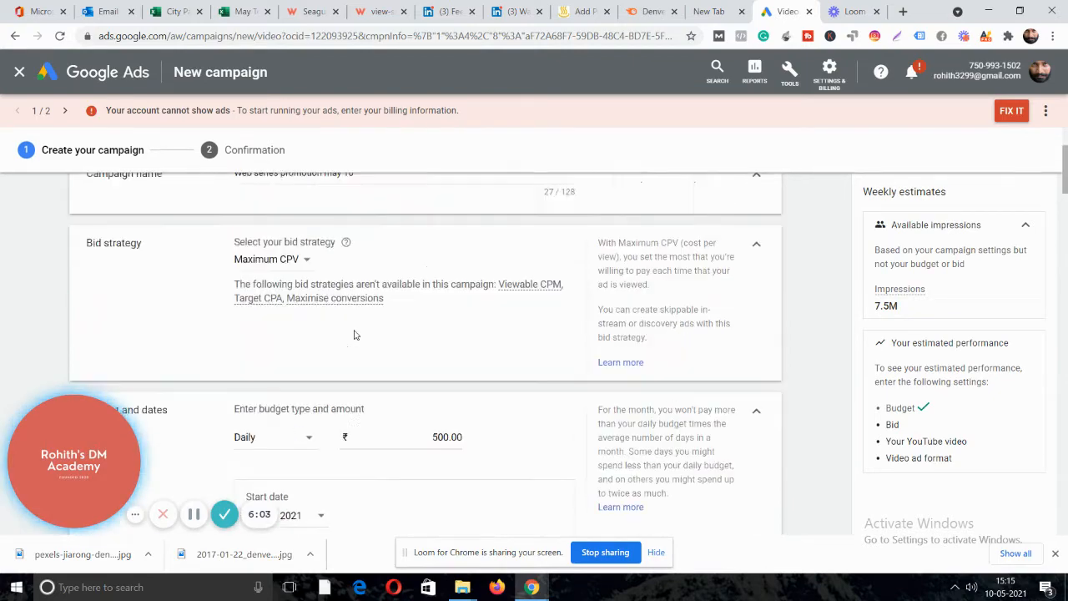
triple_click(354, 329)
key("ctrl+c")
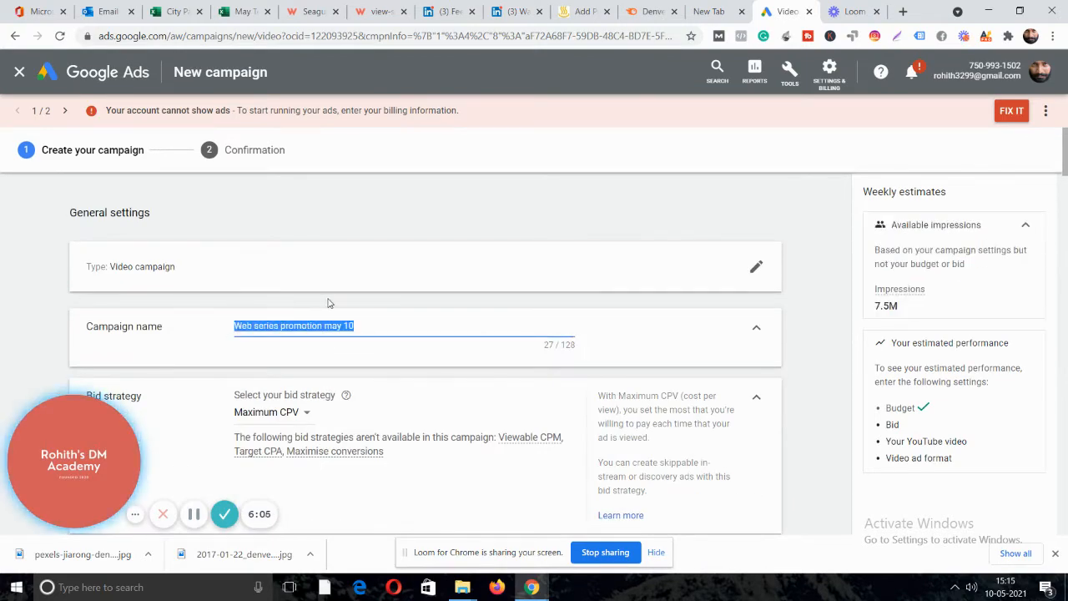
Paste 'Web series promotion may 10' as the ad group name and expand Demographics.
scroll(501, 325, "down", 20)
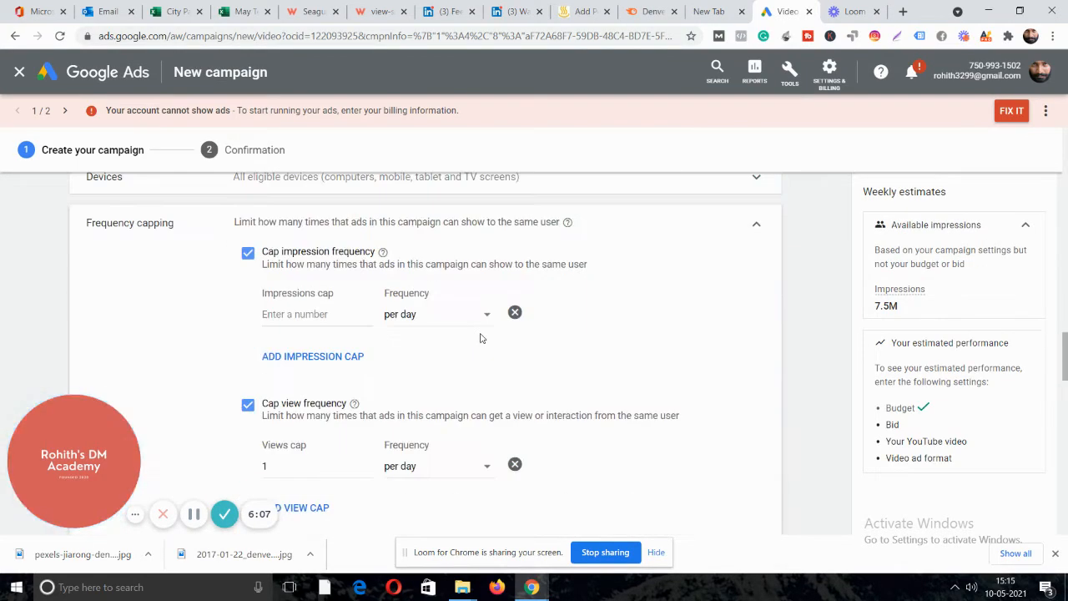
scroll(480, 337, "down", 5)
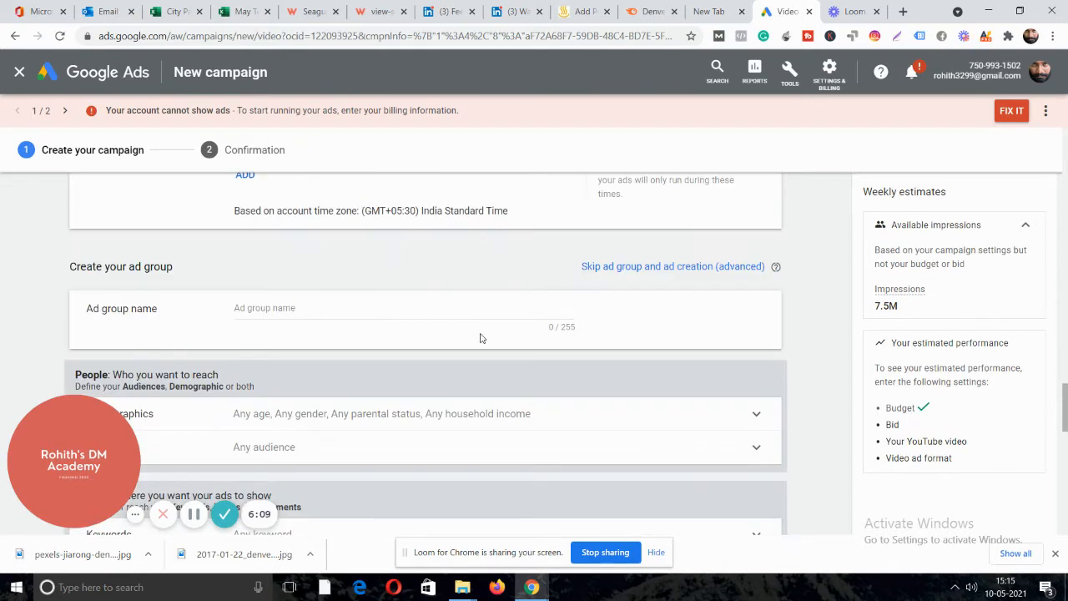
scroll(480, 337, "down", 2)
scroll(480, 337, "up", 1)
left_click(268, 224)
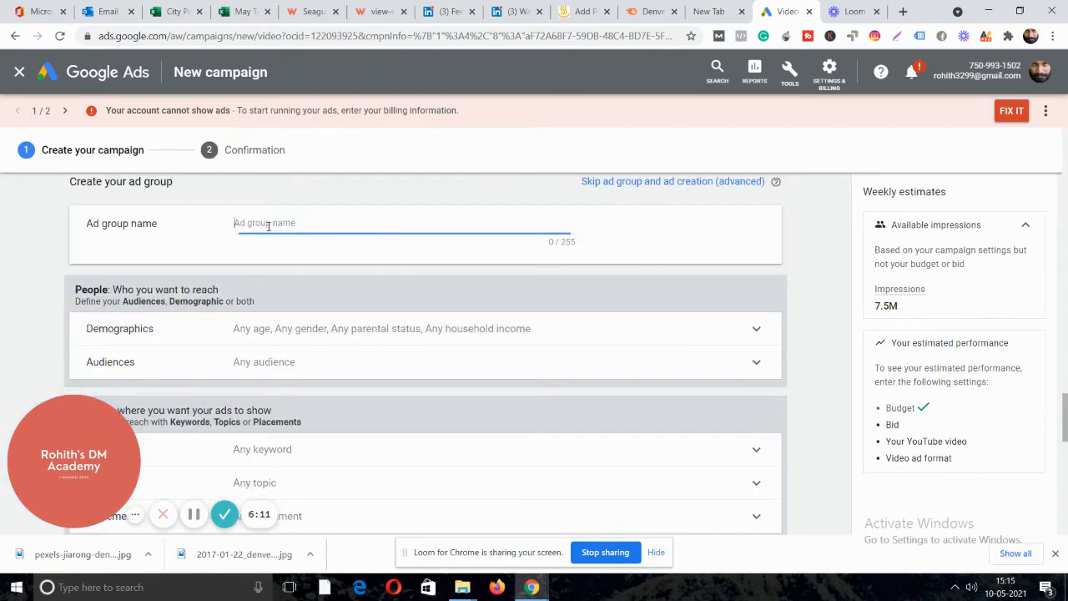
key("ctrl+v")
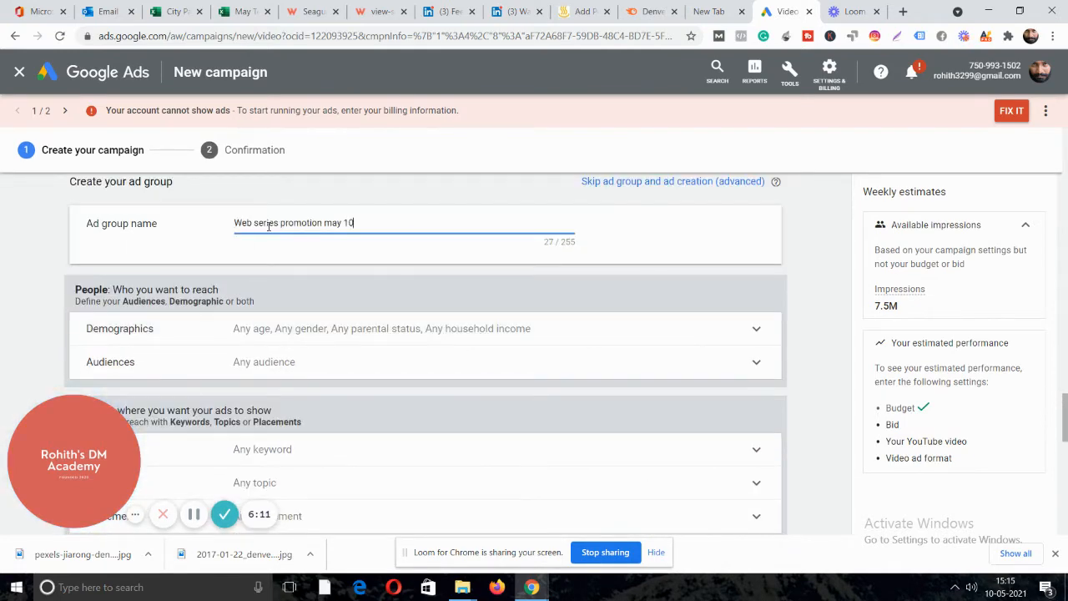
left_click(328, 331)
scroll(443, 341, "down", 1)
Uncheck the 65+ and Unknown age boxes, keeping every gender, parental and income group.
scroll(441, 340, "down", 1)
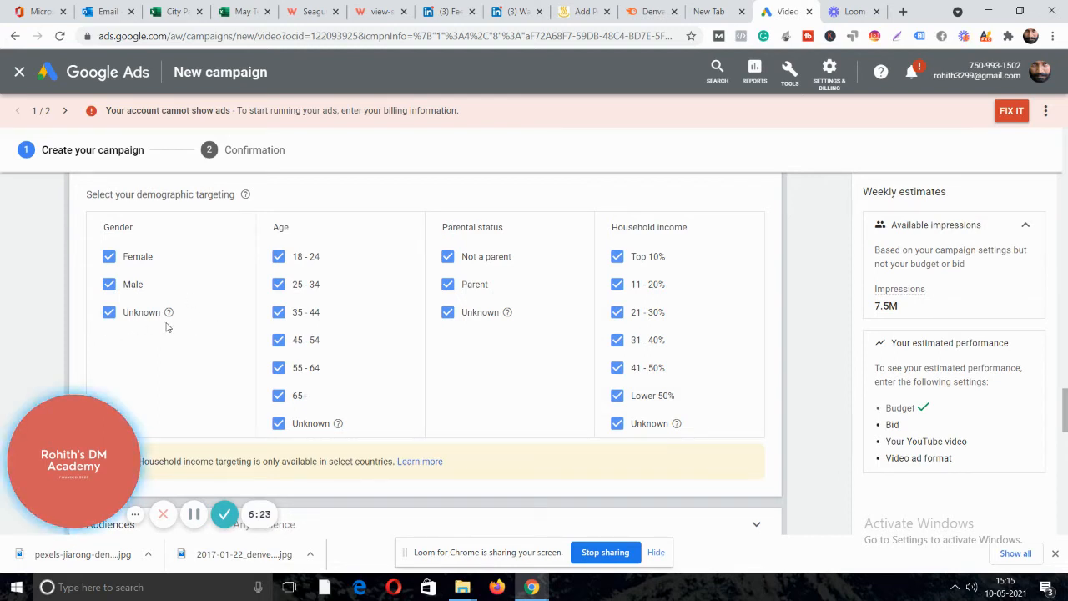
left_click(111, 314)
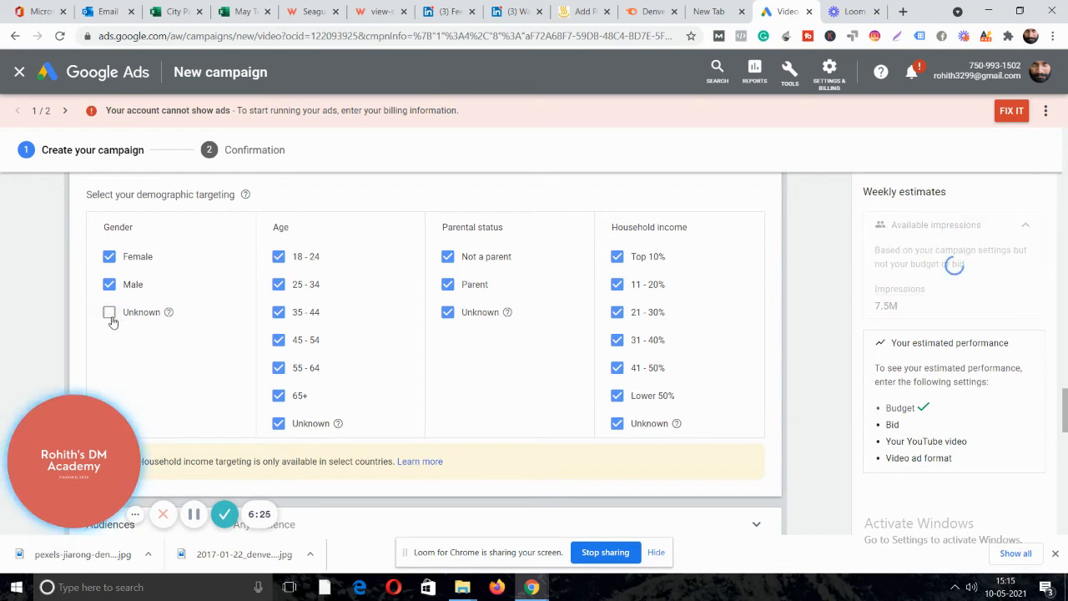
left_click(111, 314)
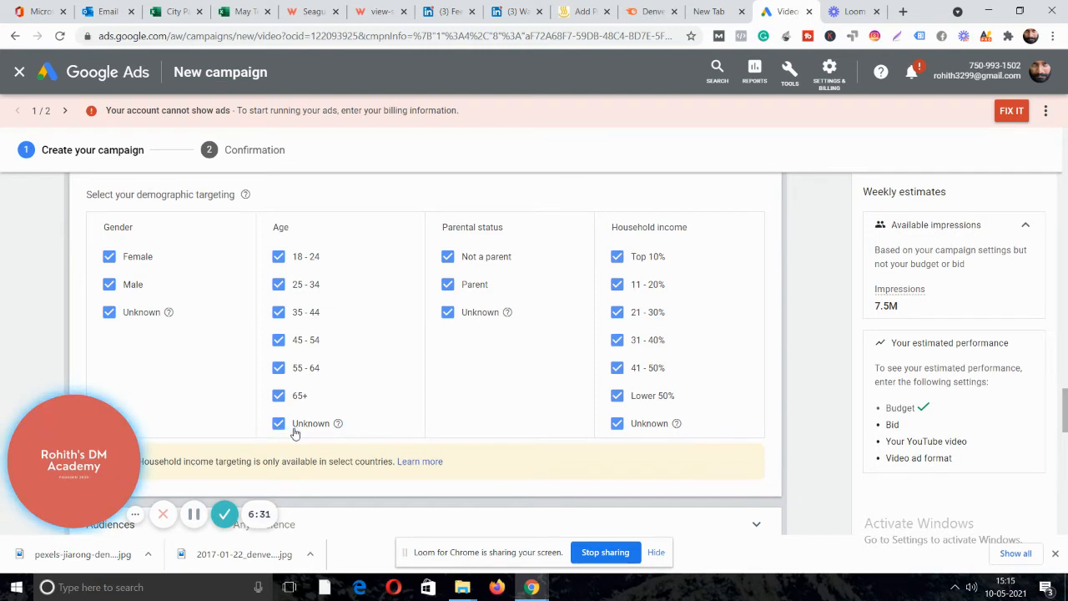
left_click(279, 397)
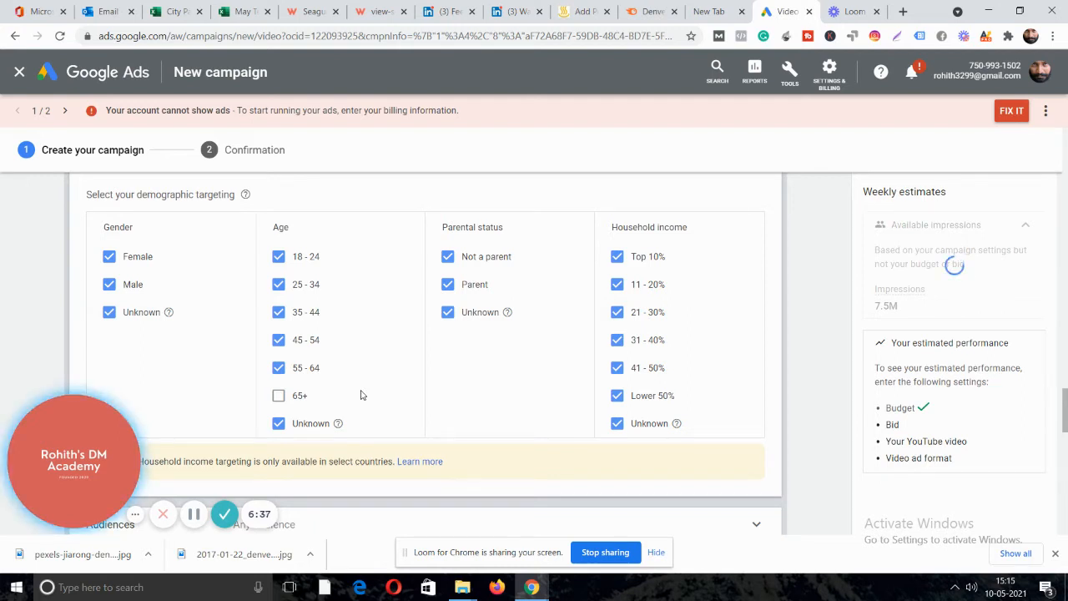
left_click(279, 425)
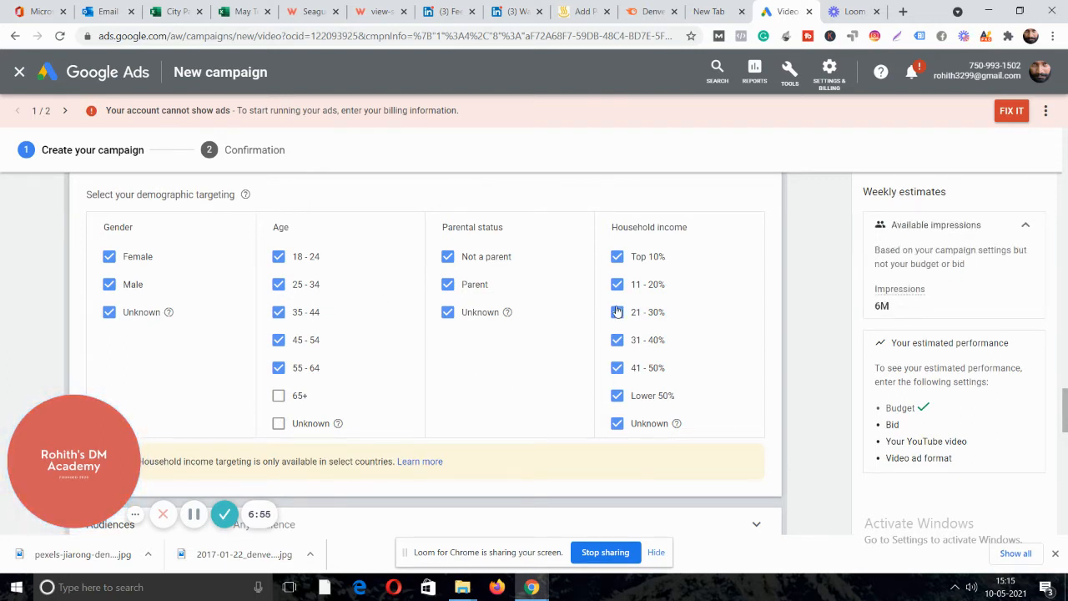
left_click_drag(610, 222, 691, 239)
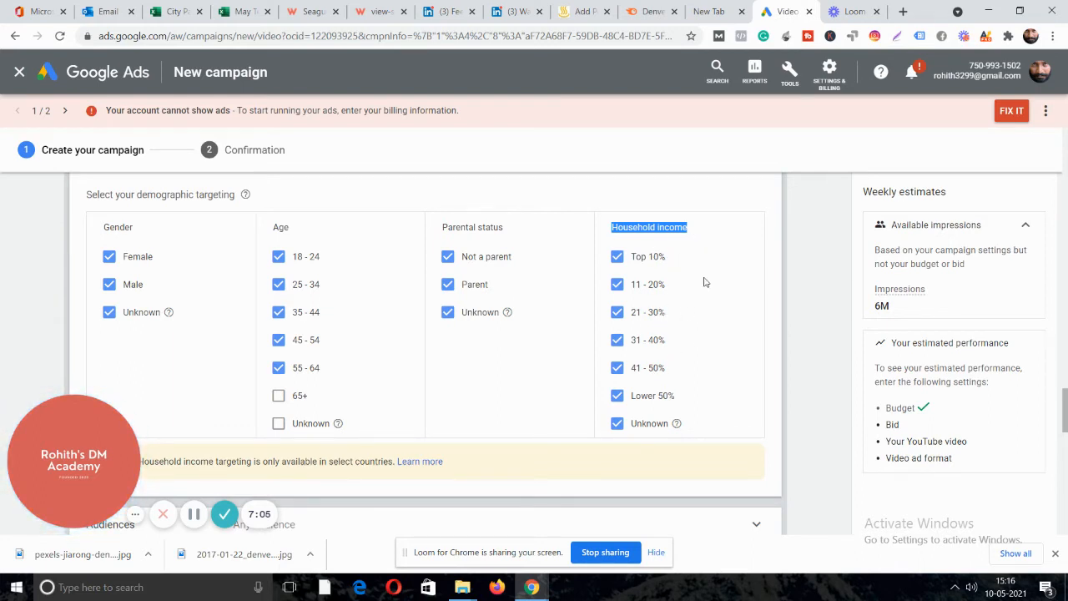
left_click(501, 391)
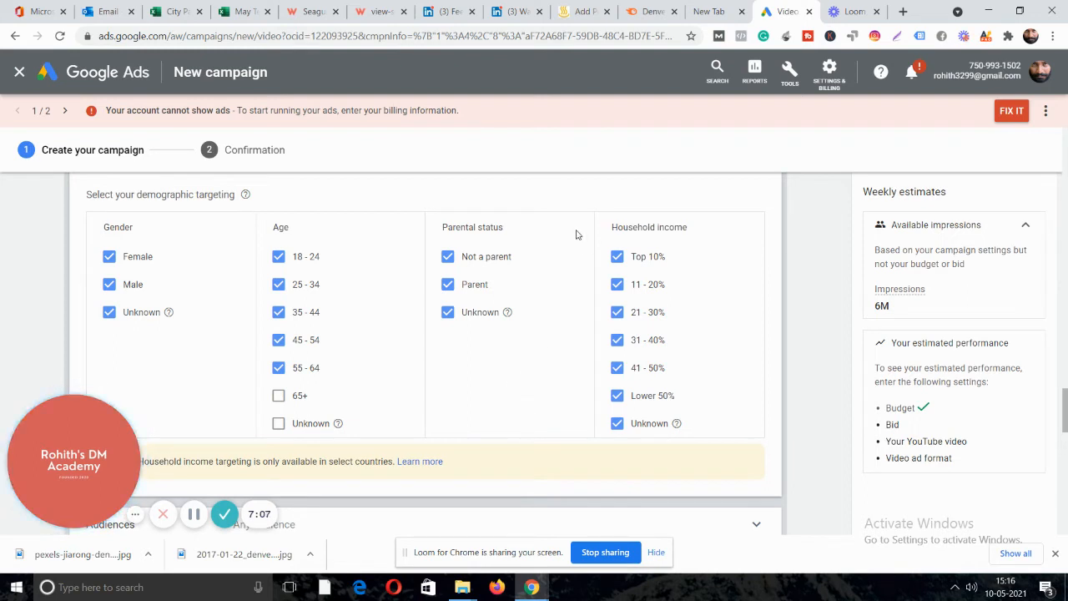
scroll(501, 293, "down", 3)
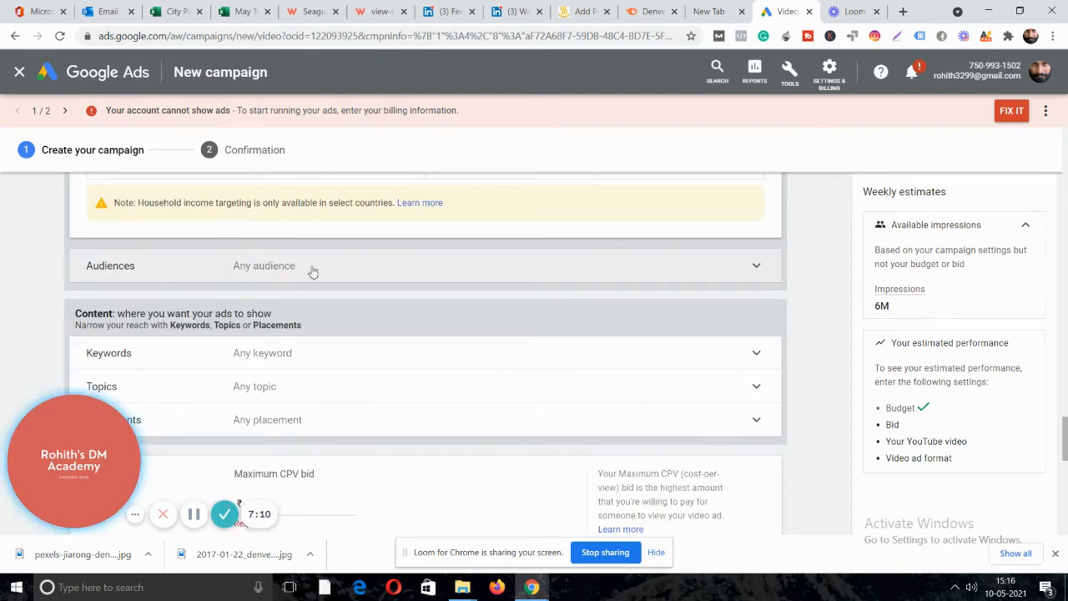
Search Audiences for 'enter', try Media & Entertainment and Entertainment News Enthusiasts, then leave none selected.
left_click(310, 272)
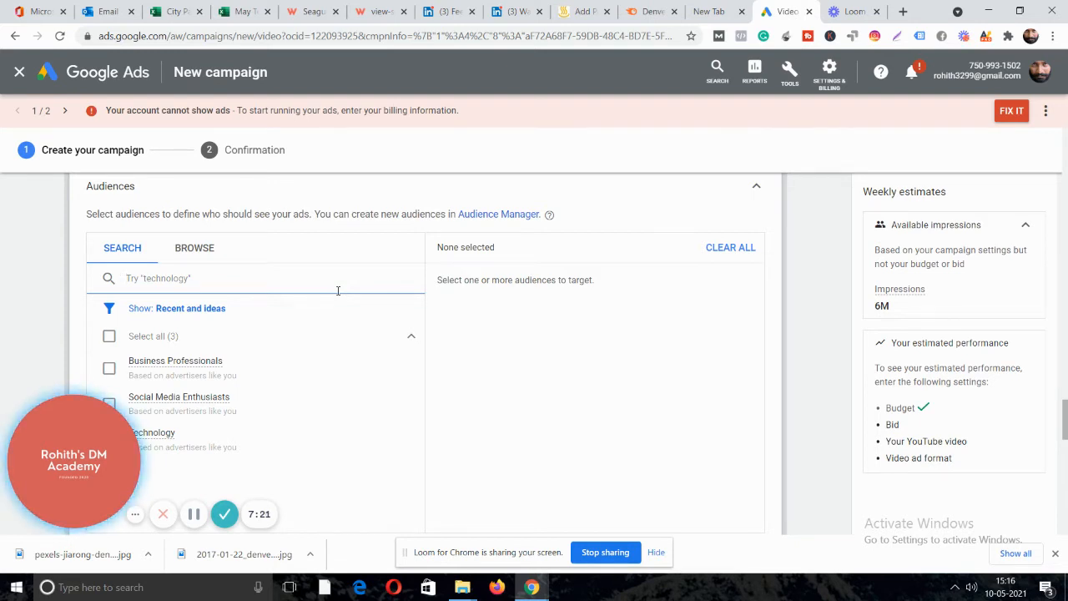
type("en")
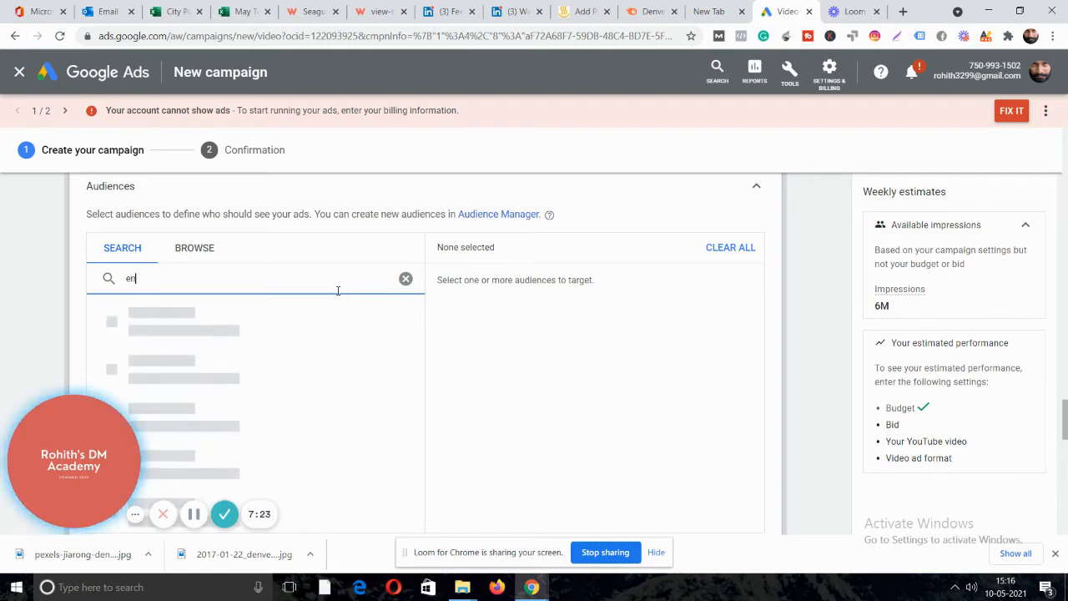
type("ter")
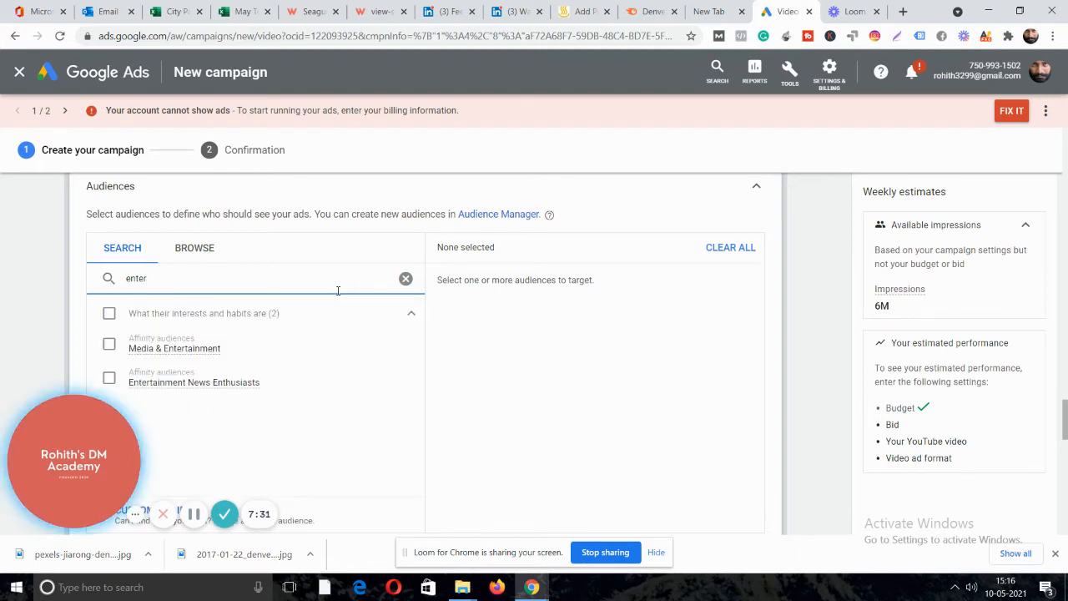
left_click(109, 349)
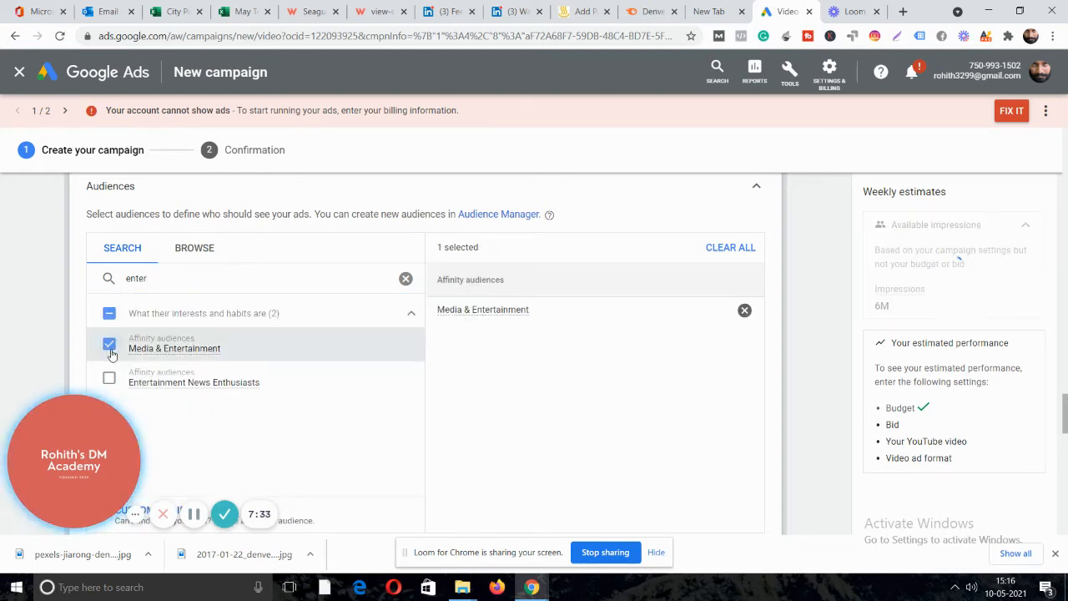
left_click(398, 389)
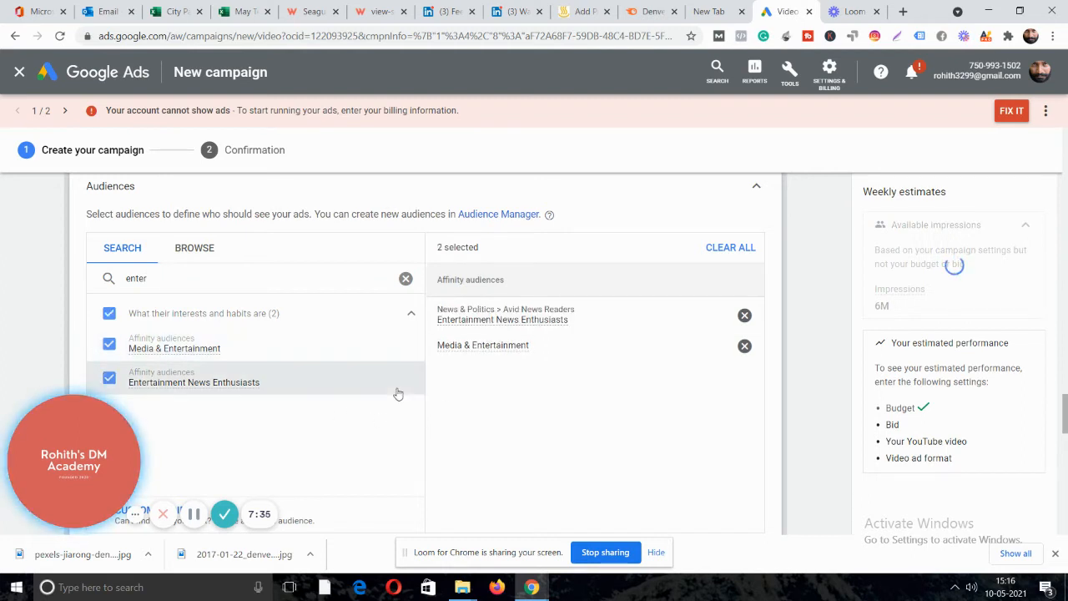
left_click(128, 381)
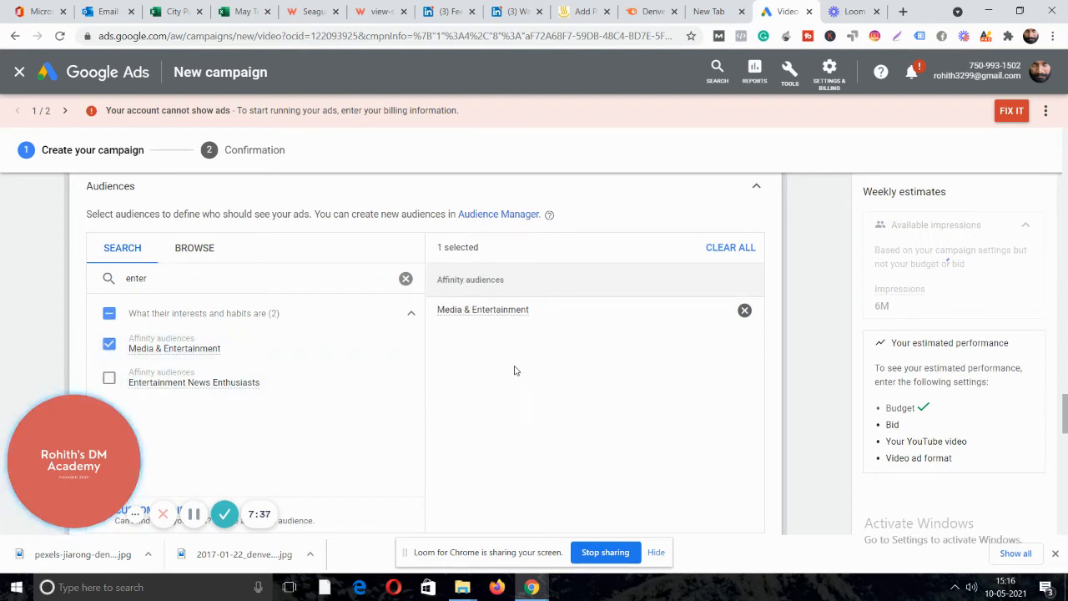
left_click(167, 278)
key("BackSpace")
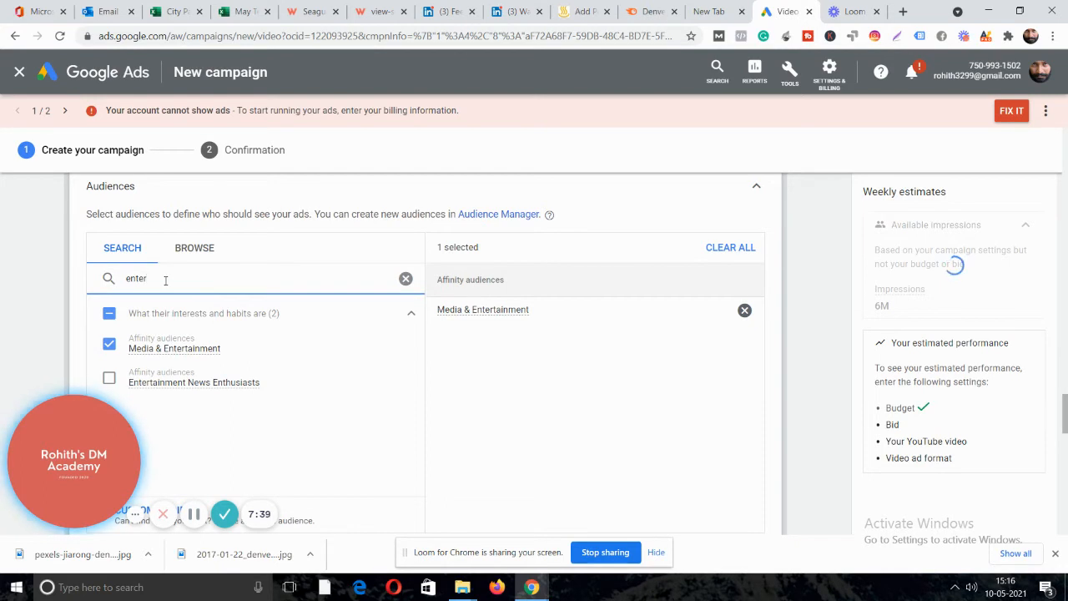
key("BackSpace")
key("BackSpace")
key("BackSpace")
key("BackSpace")
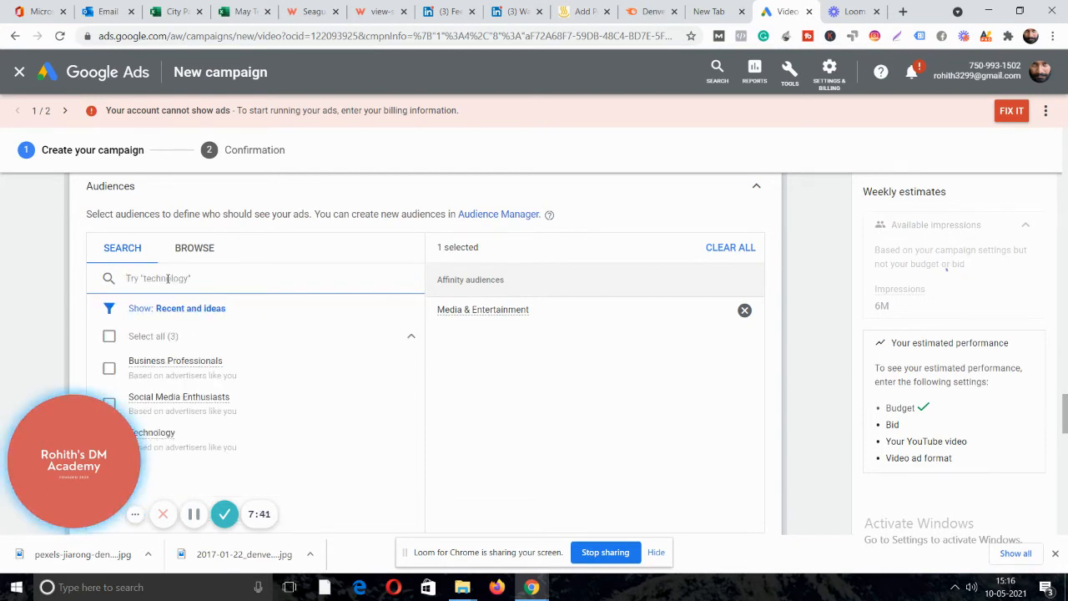
scroll(279, 387, "down", 1)
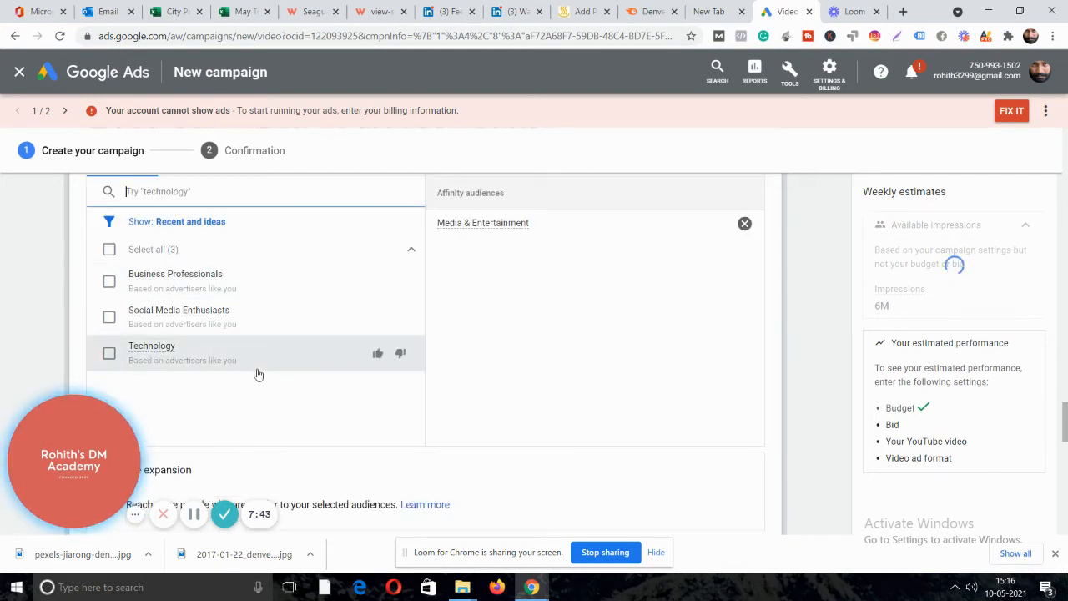
left_click(744, 223)
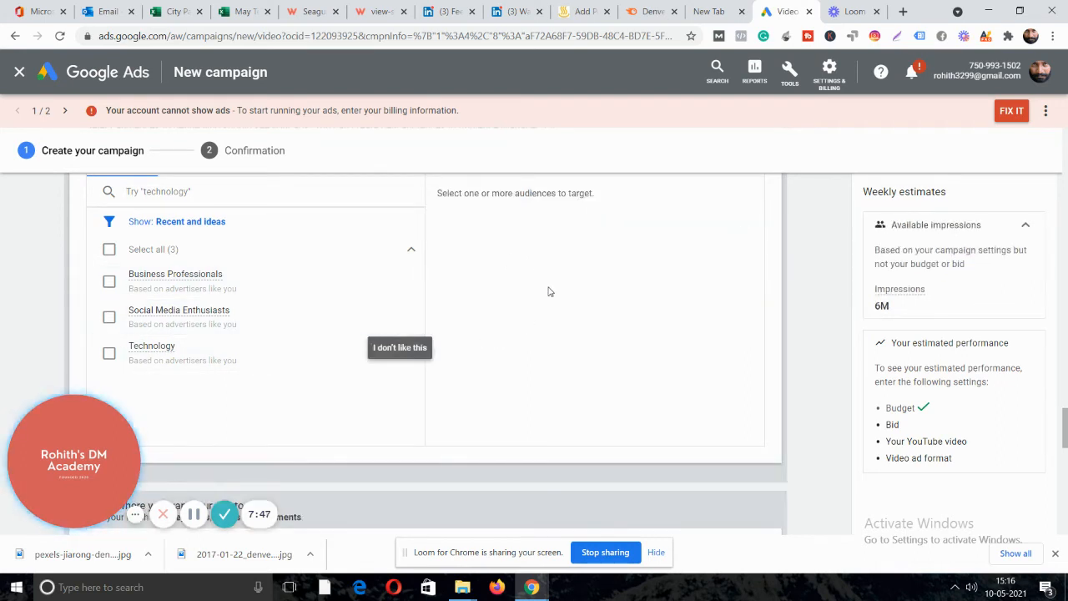
scroll(535, 275, "down", 2)
Add the first keyword "Malayalam web series" in quotes with Malayalam capitalised.
scroll(525, 267, "down", 1)
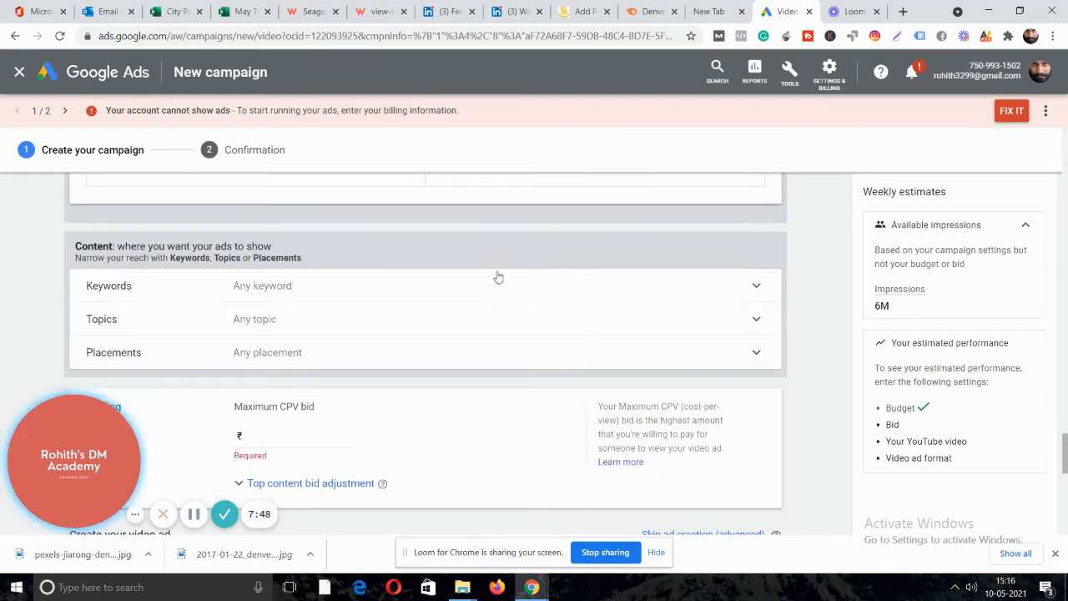
left_click(276, 287)
scroll(316, 284, "down", 1)
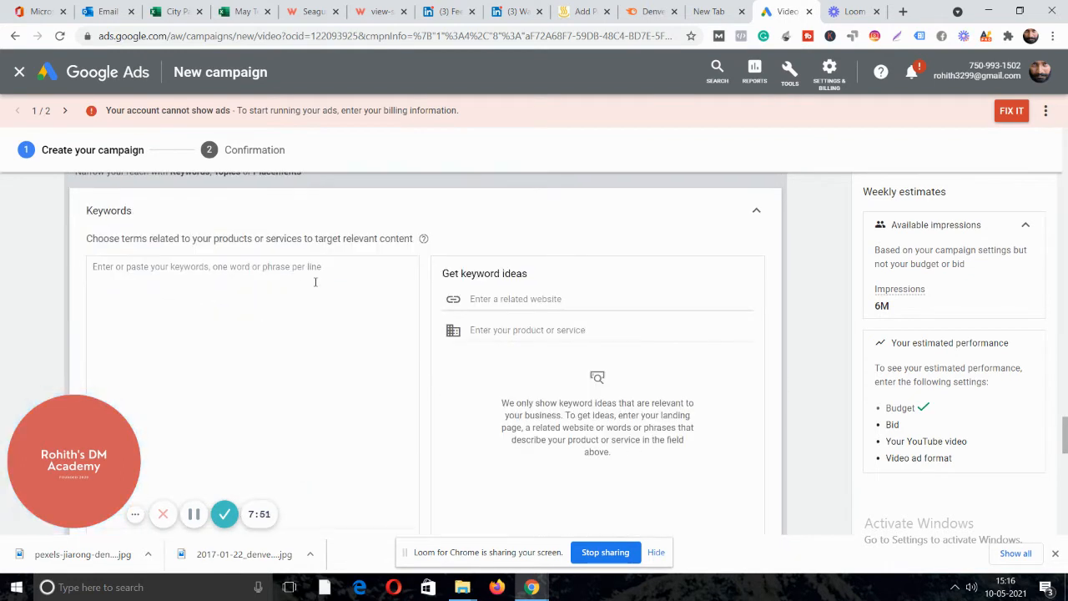
left_click(213, 287)
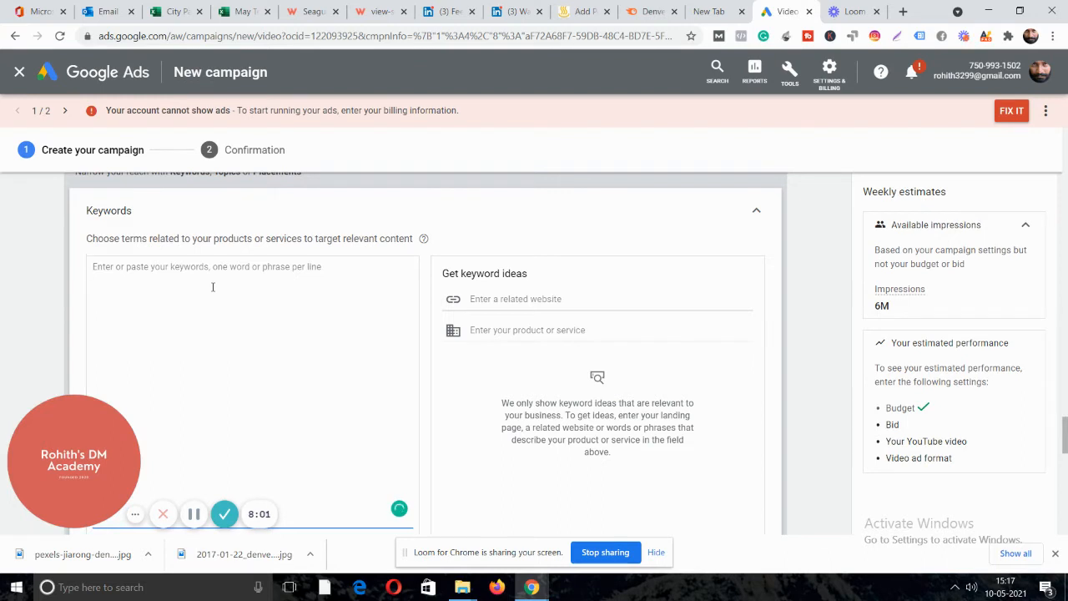
type("malaya")
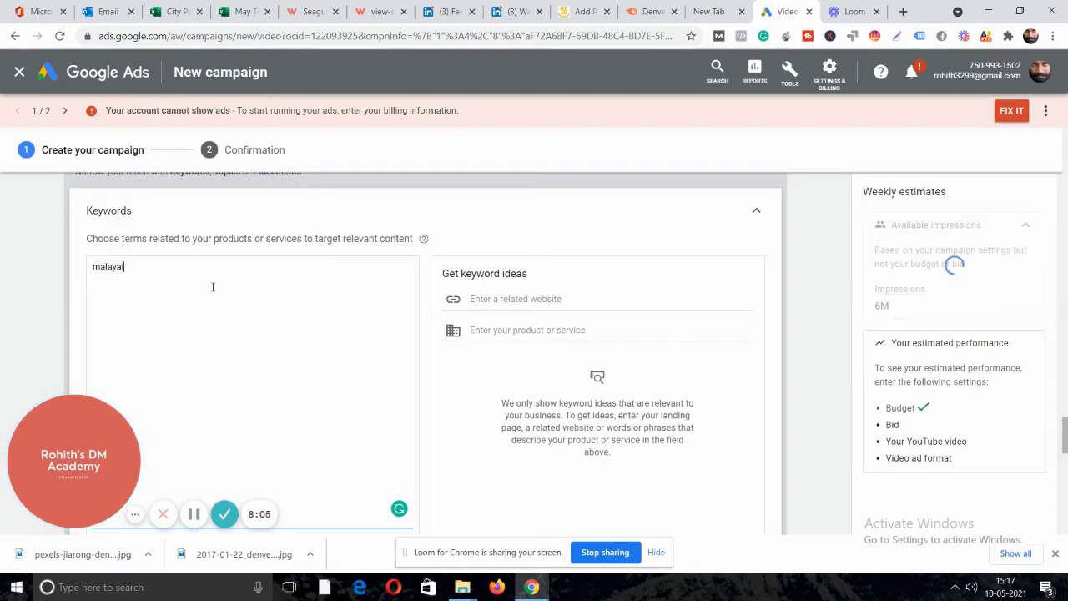
type("lam web series")
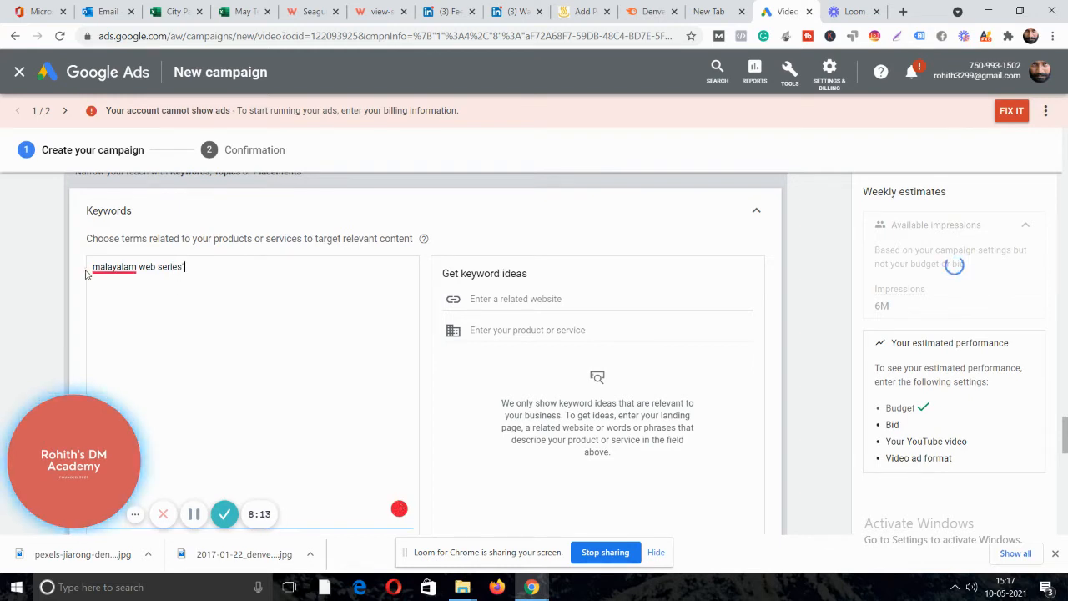
mouse_move(94, 266)
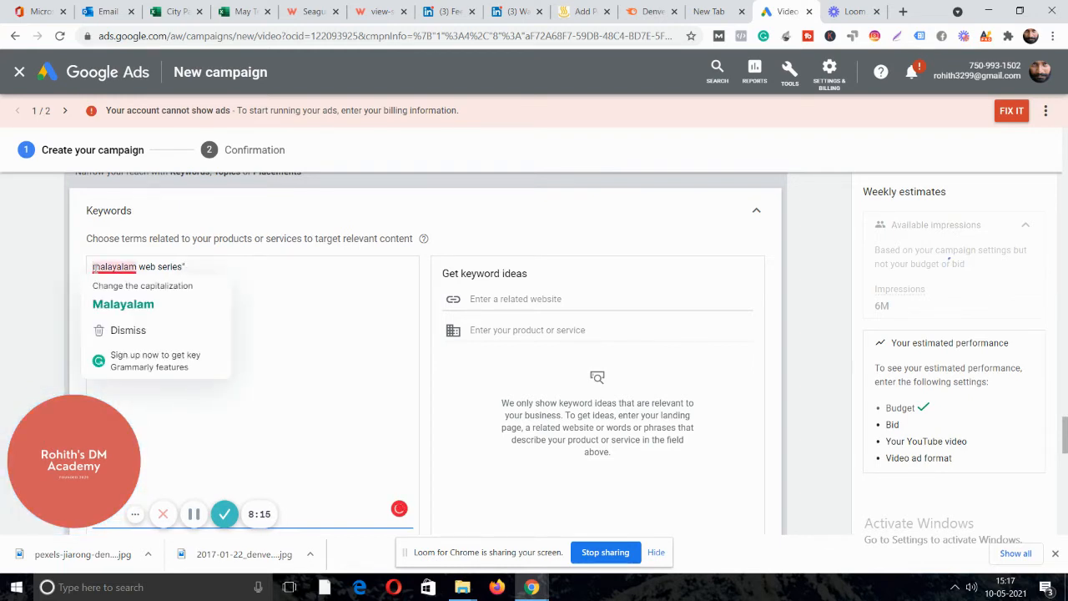
left_click(93, 267)
type("\"")
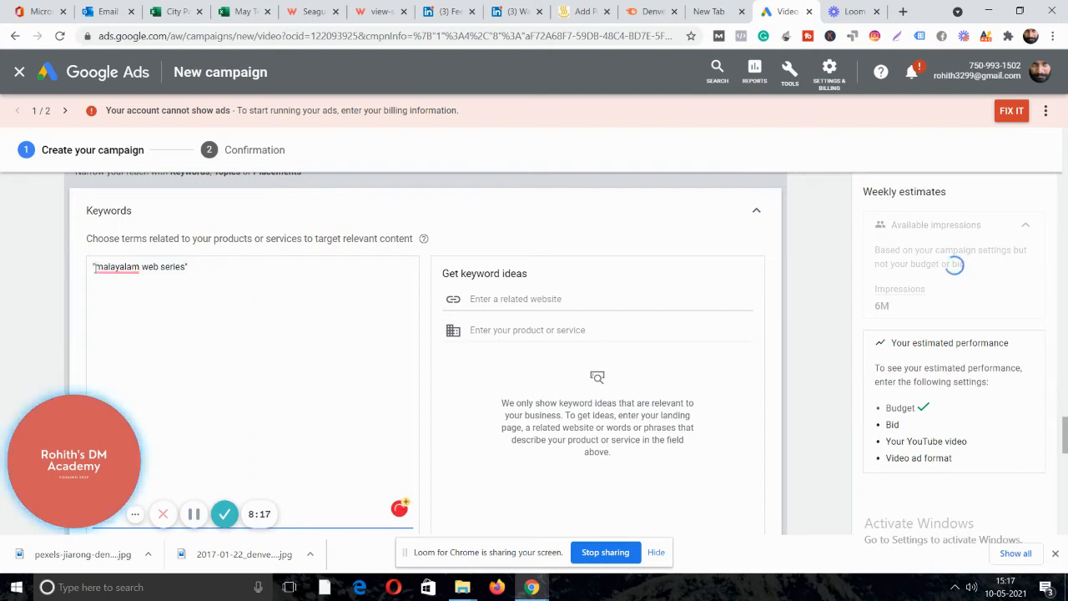
mouse_move(120, 269)
left_click(131, 306)
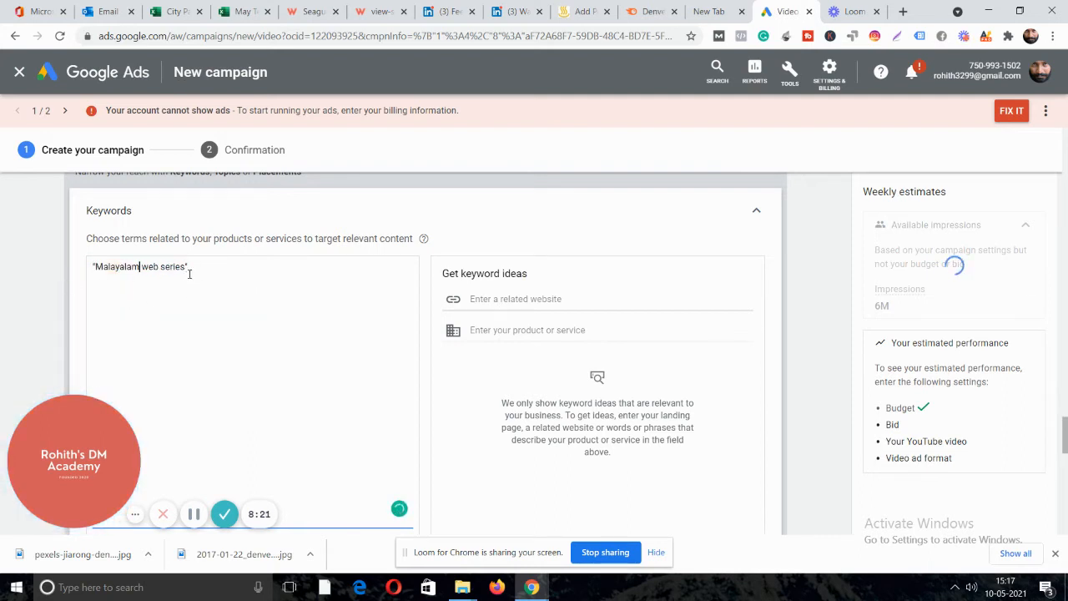
left_click(196, 268)
key("Return")
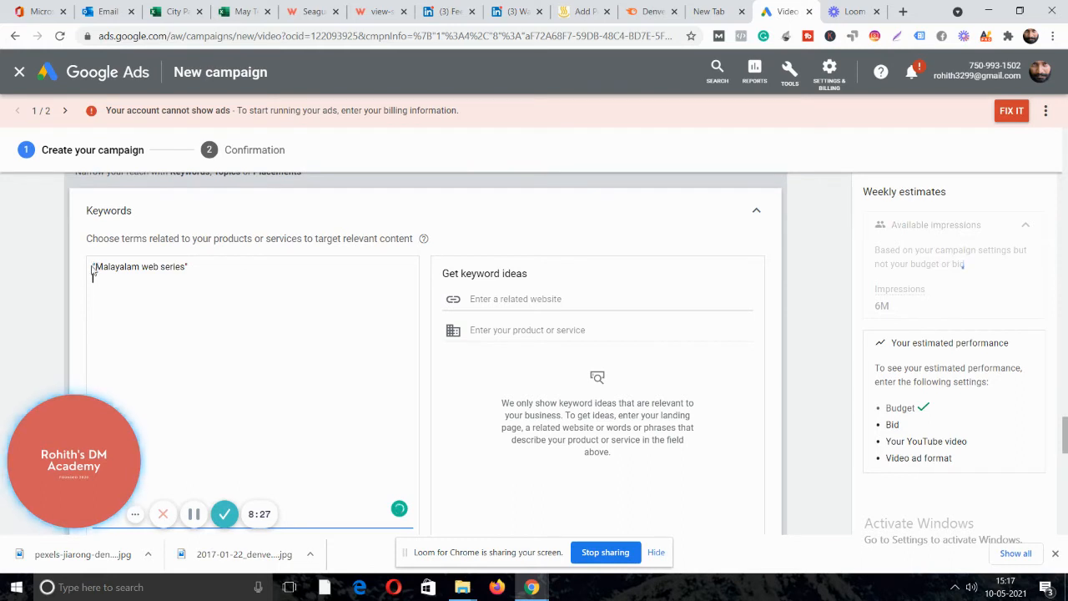
Copy the first keyword to a second line and change it to "Malayalam short films".
left_click_drag(191, 267, 91, 267)
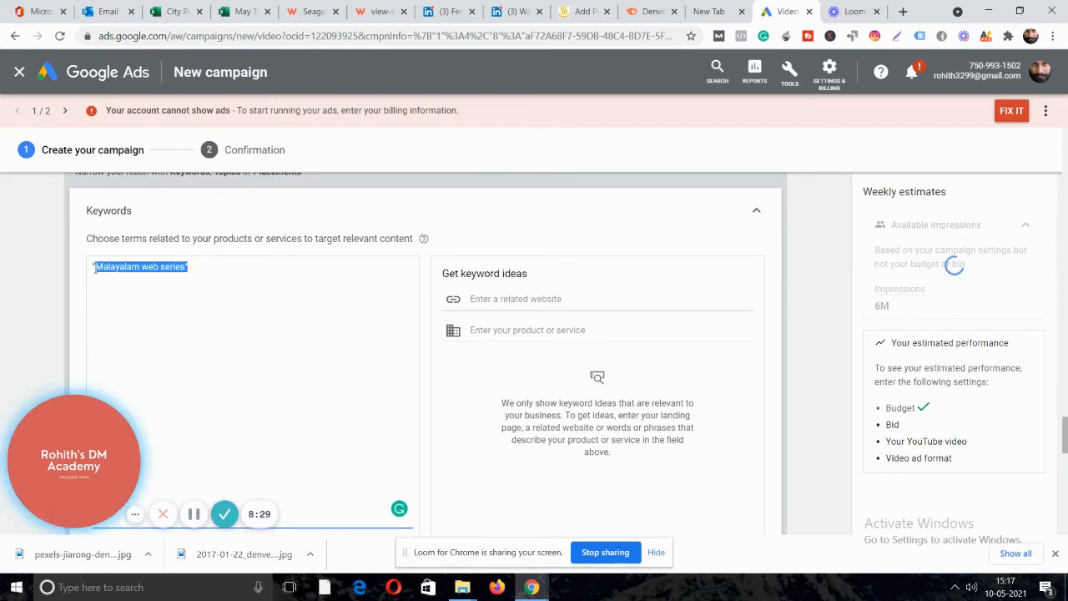
key("ctrl+c")
left_click(215, 278)
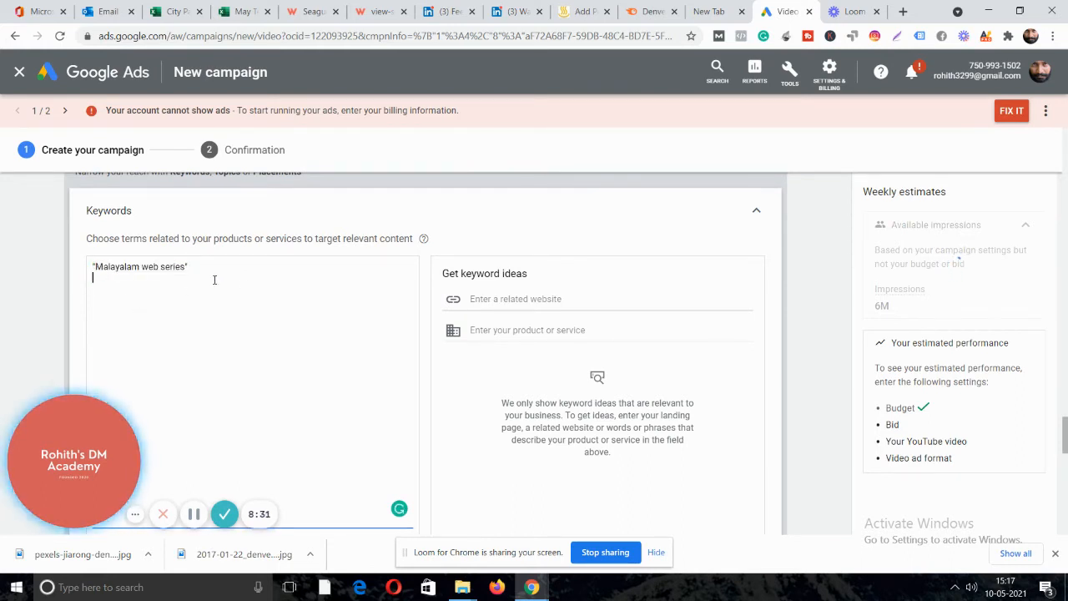
key("ctrl+v")
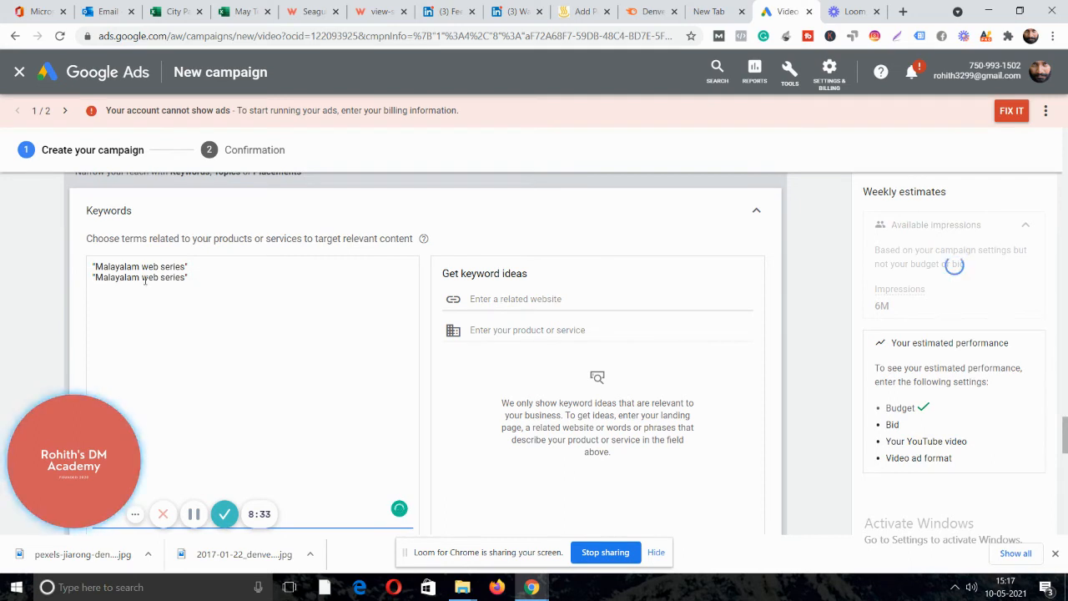
left_click_drag(142, 280, 185, 282)
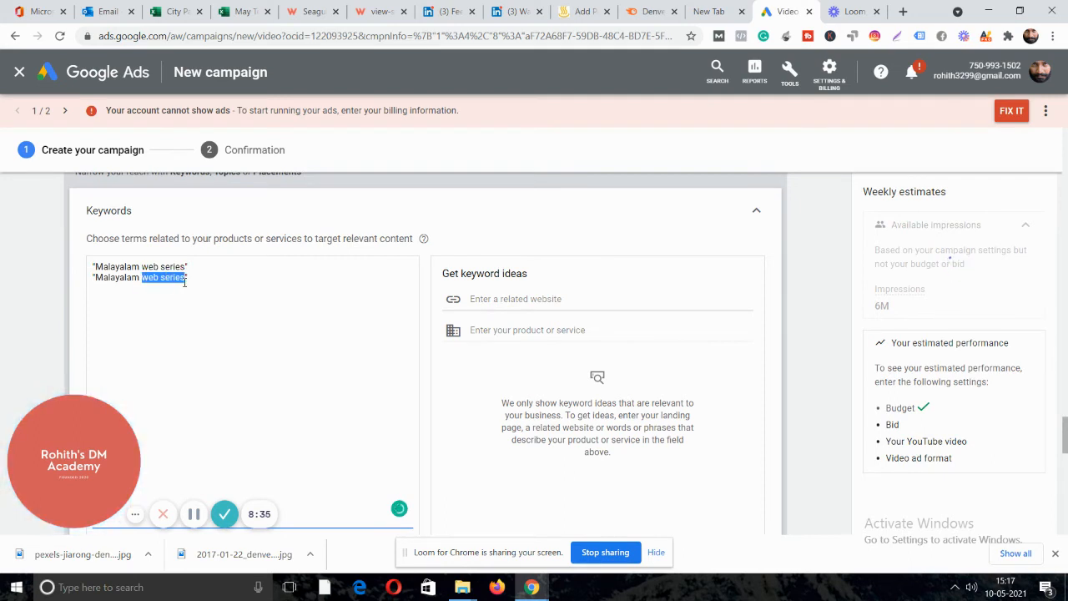
key("BackSpace")
type("sho")
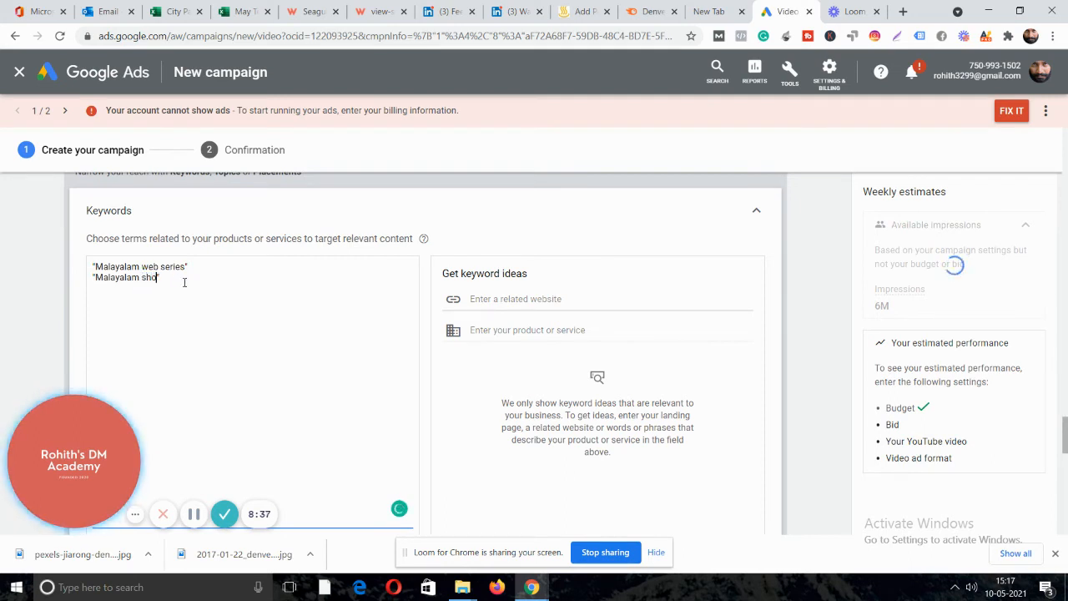
type("rt fi")
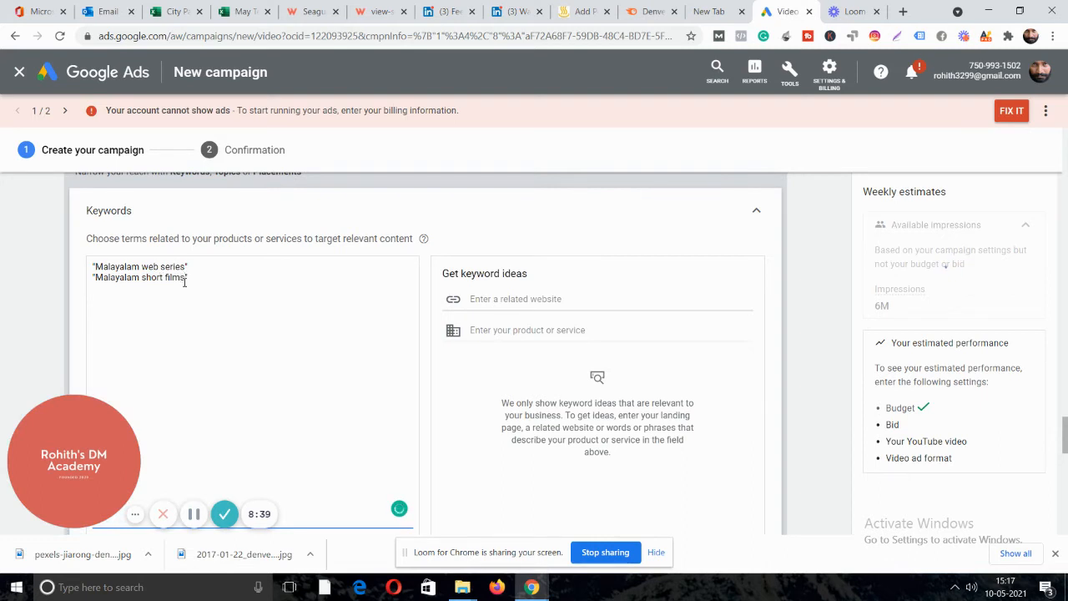
type("lms\"")
key("Return")
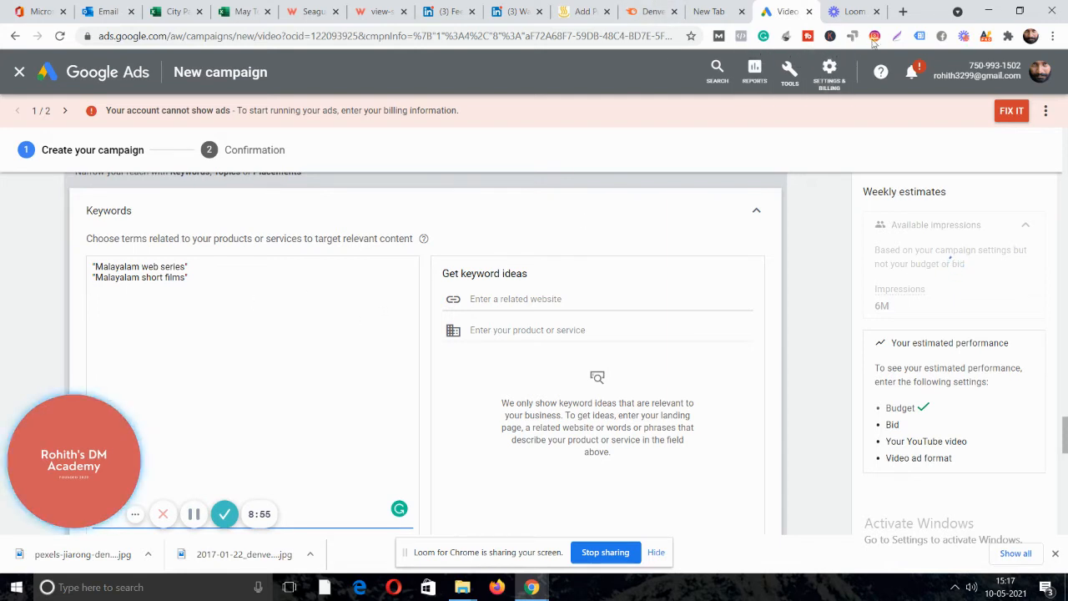
left_click(903, 11)
On YouTube in a new tab, search 'malayalam web series channel' from the suggestions.
left_click(641, 36)
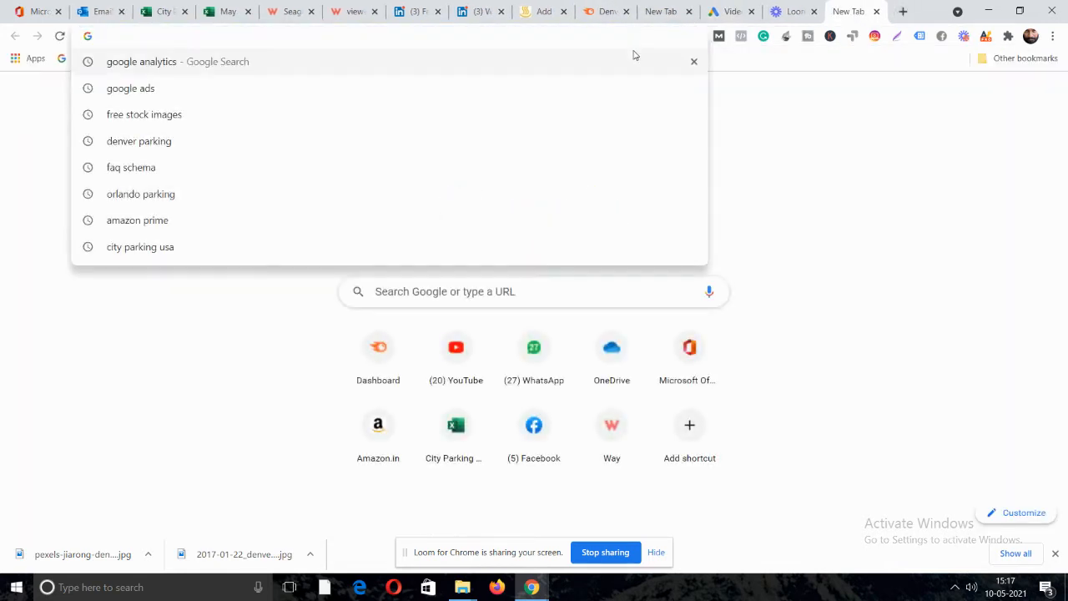
type("y")
key("Return")
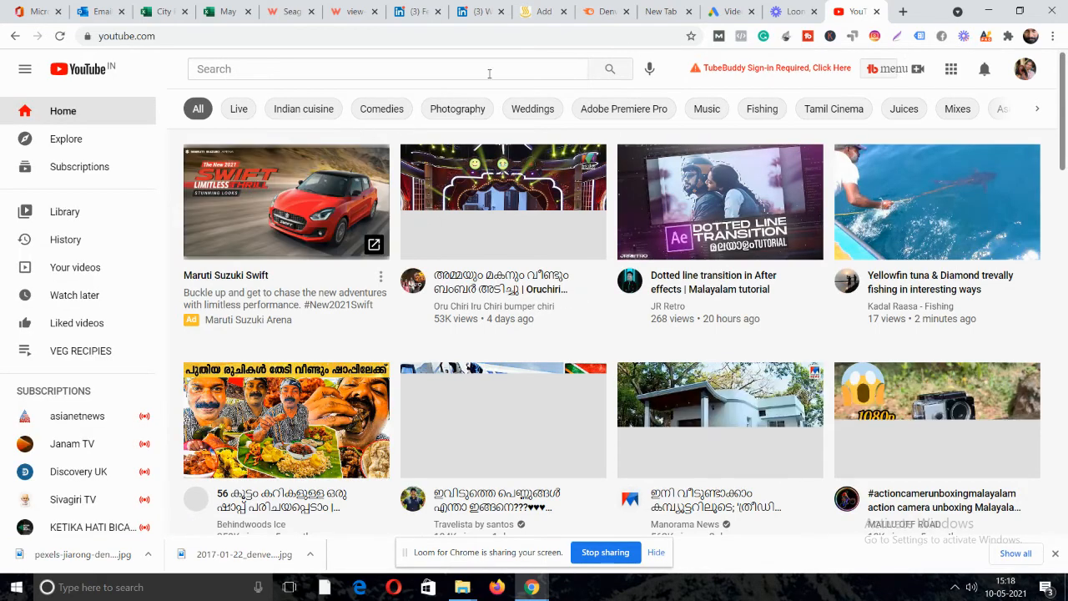
left_click(448, 69)
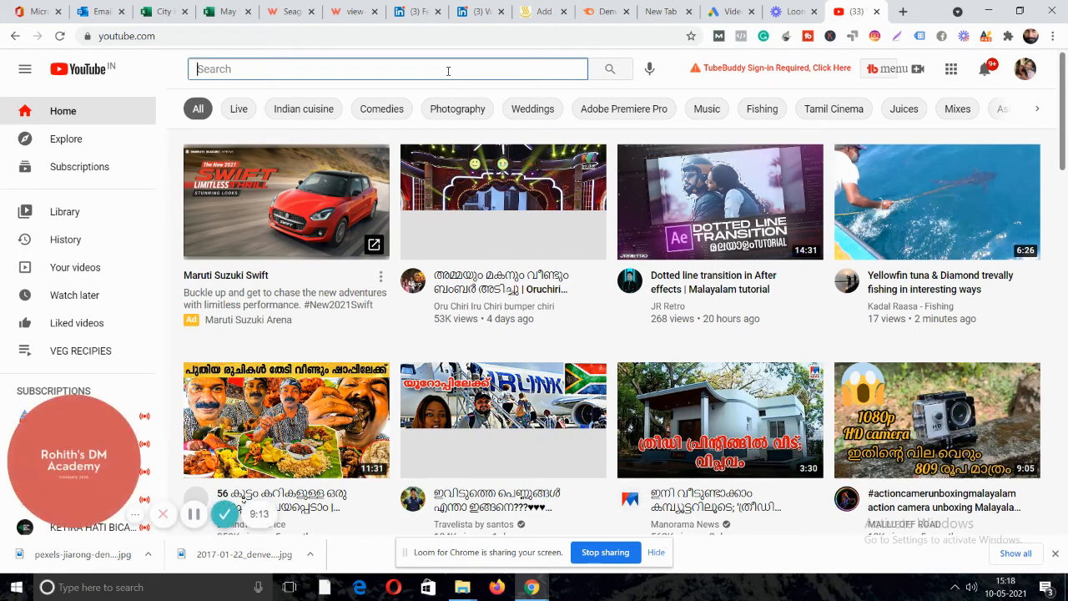
type("malayalam web series")
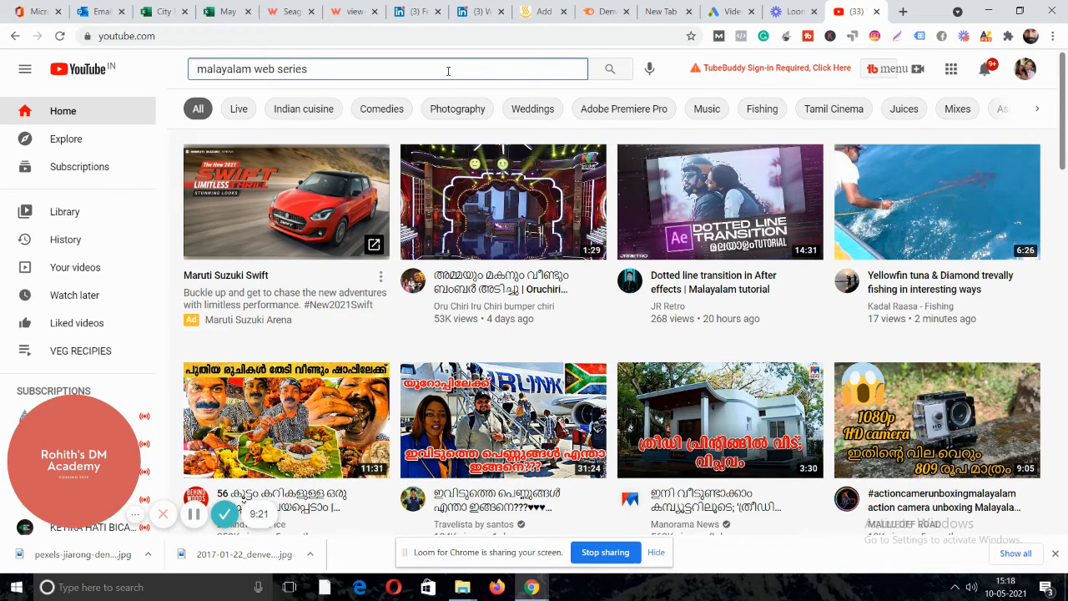
left_click(200, 70)
left_click(215, 69)
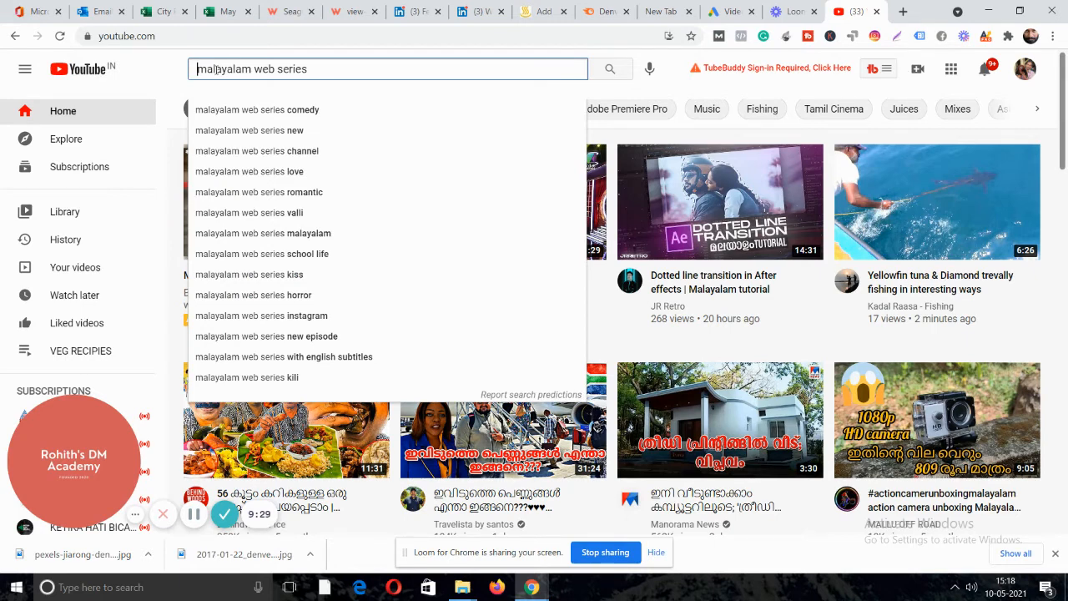
left_click(300, 154)
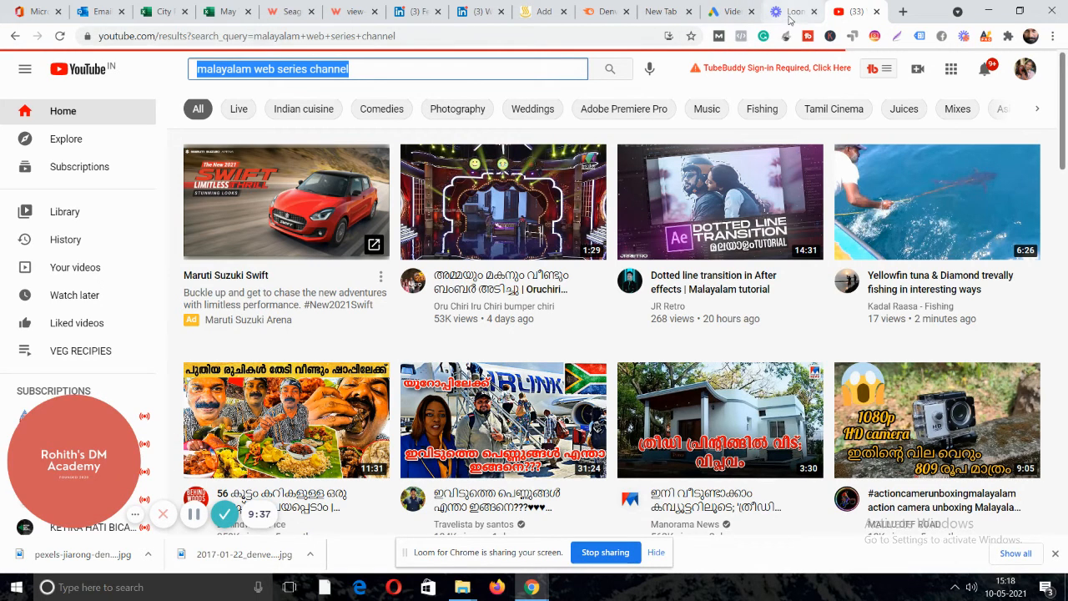
left_click(723, 10)
Paste the search phrase as a third keyword, reading "Malayalam web series channel" in quotes.
left_click(248, 353)
key("ctrl+v")
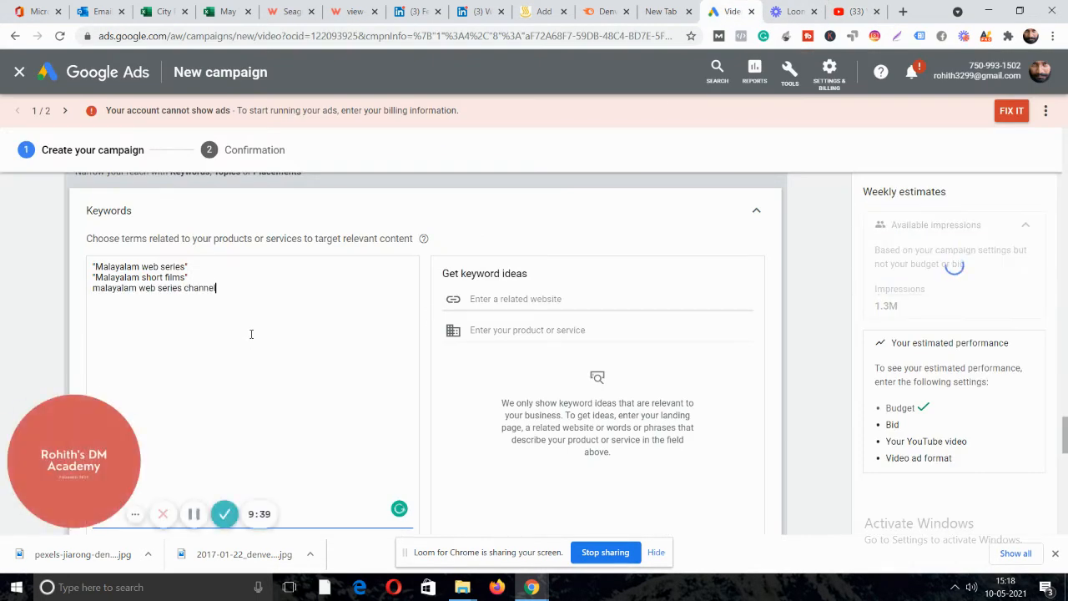
type("\"")
left_click(94, 288)
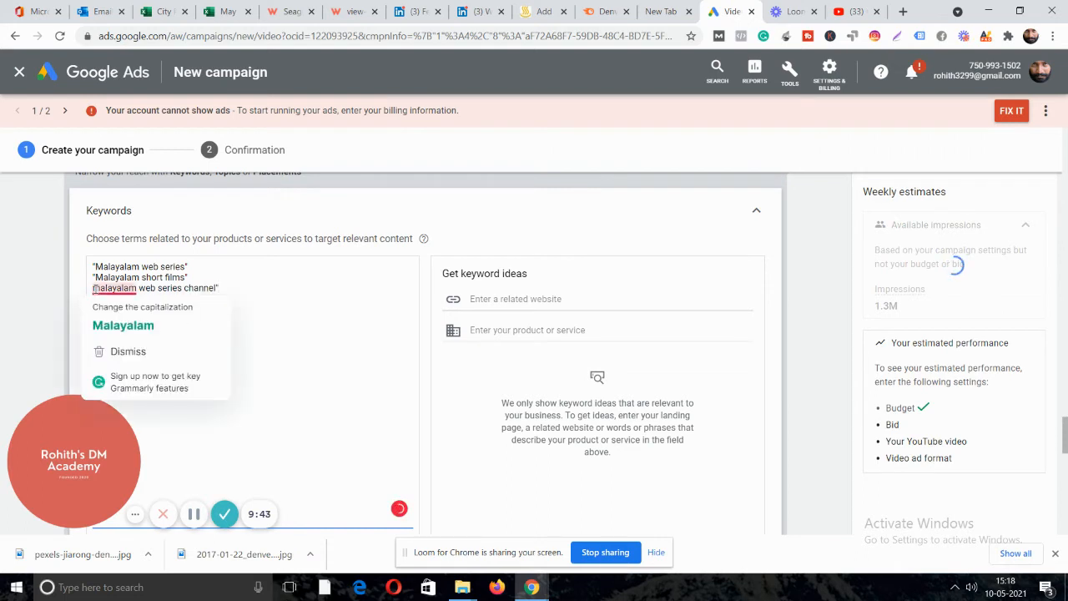
type("\"")
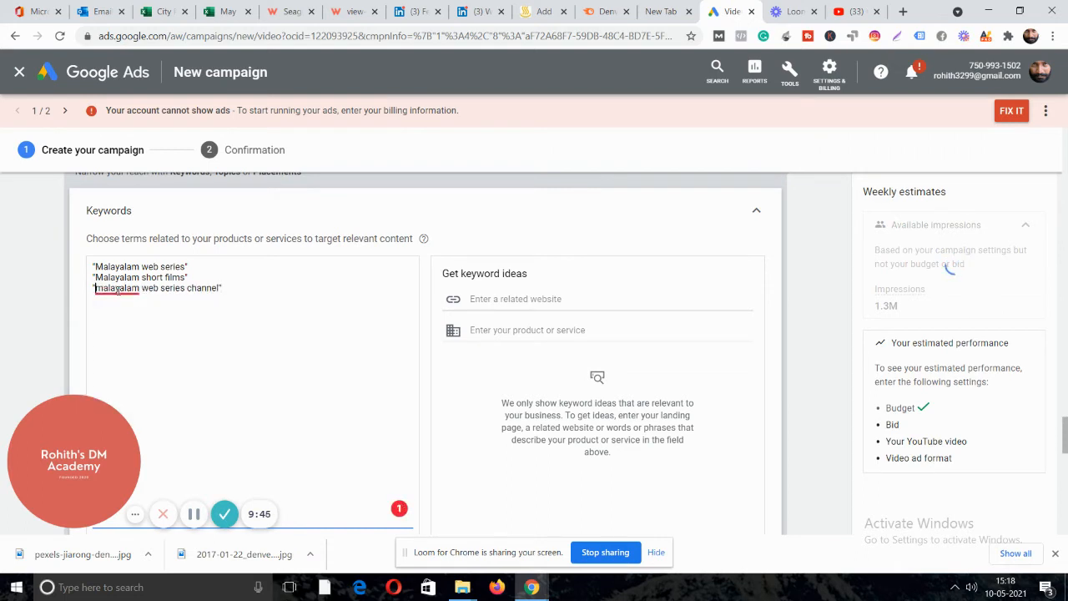
left_click(125, 325)
left_click(856, 10)
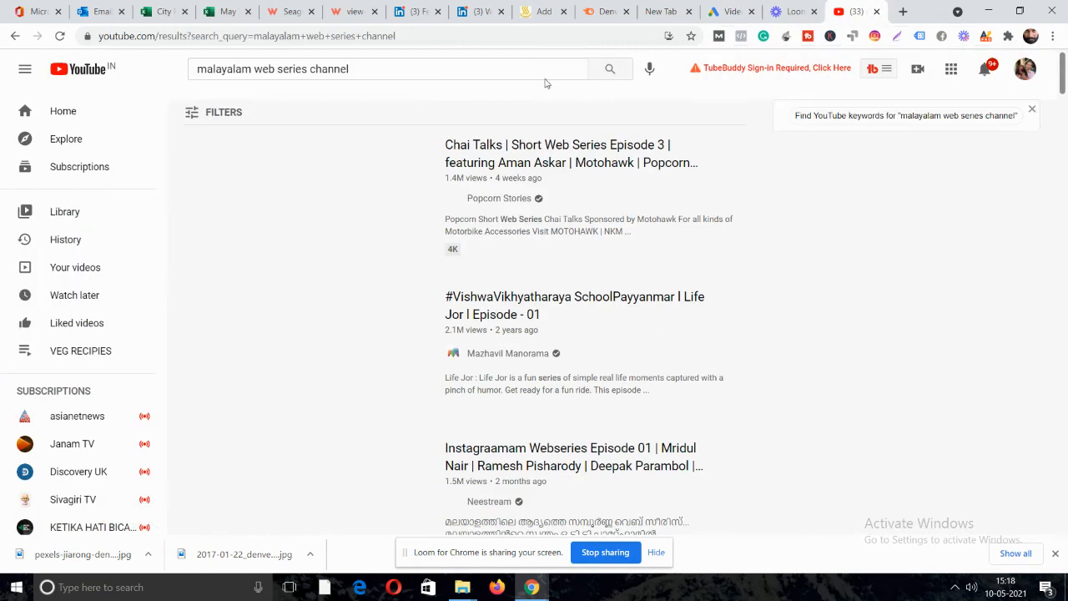
left_click(366, 70)
key("BackSpace")
key("BackSpace")
key("BackSpace")
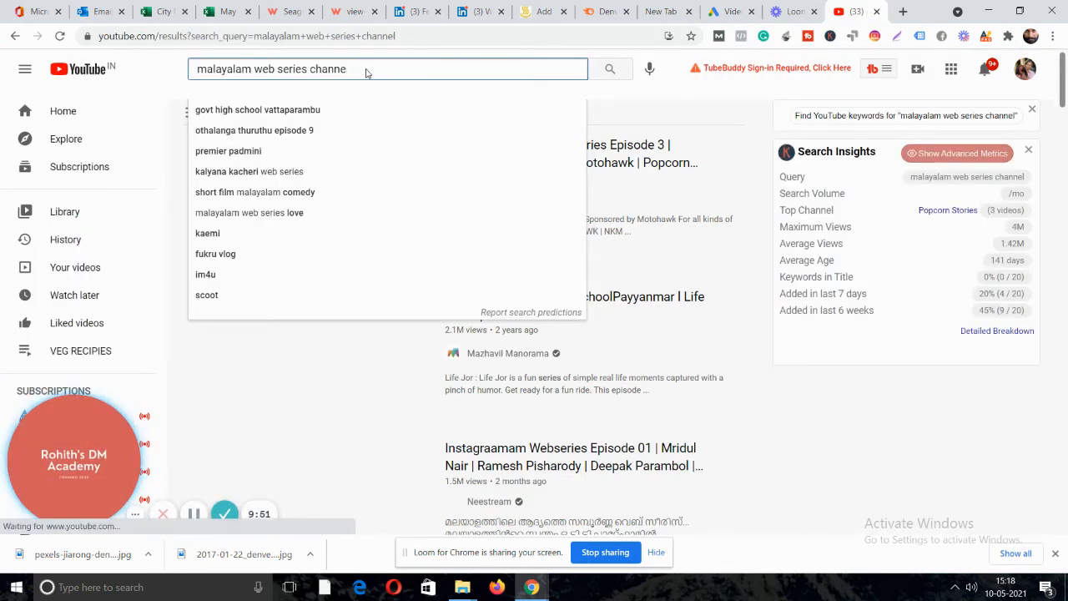
key("BackSpace")
key("BackSpace")
key("BackSpace")
key("BackSpace")
key("BackSpace")
key("BackSpace")
key("BackSpace")
key("BackSpace")
key("BackSpace")
key("BackSpace")
key("BackSpace")
key("BackSpace")
key("BackSpace")
key("BackSpace")
key("BackSpace")
key("BackSpace")
key("BackSpace")
key("BackSpace")
key("BackSpace")
key("BackSpace")
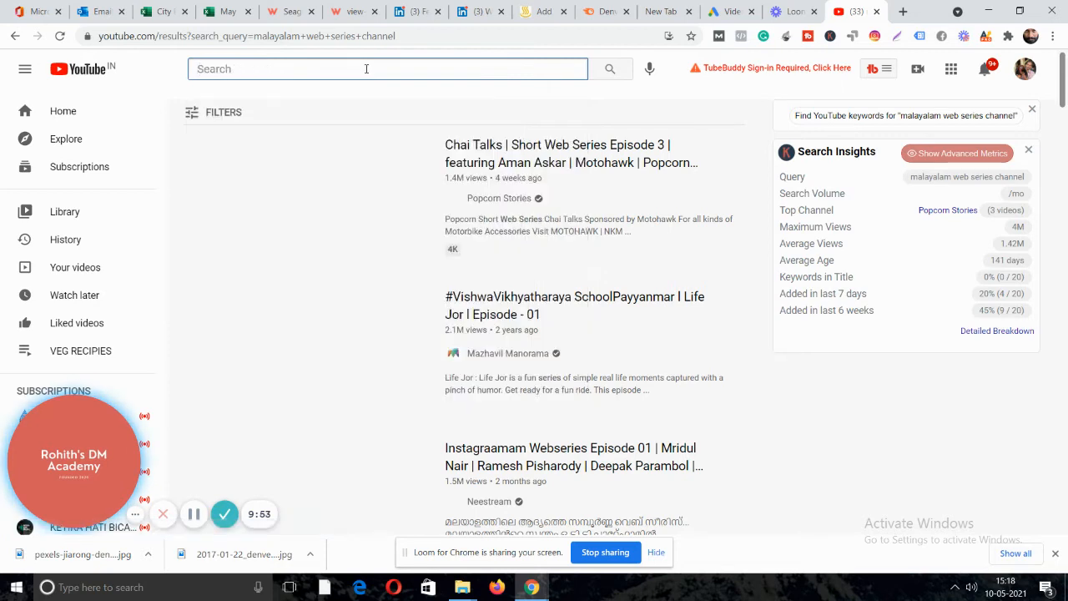
type("_")
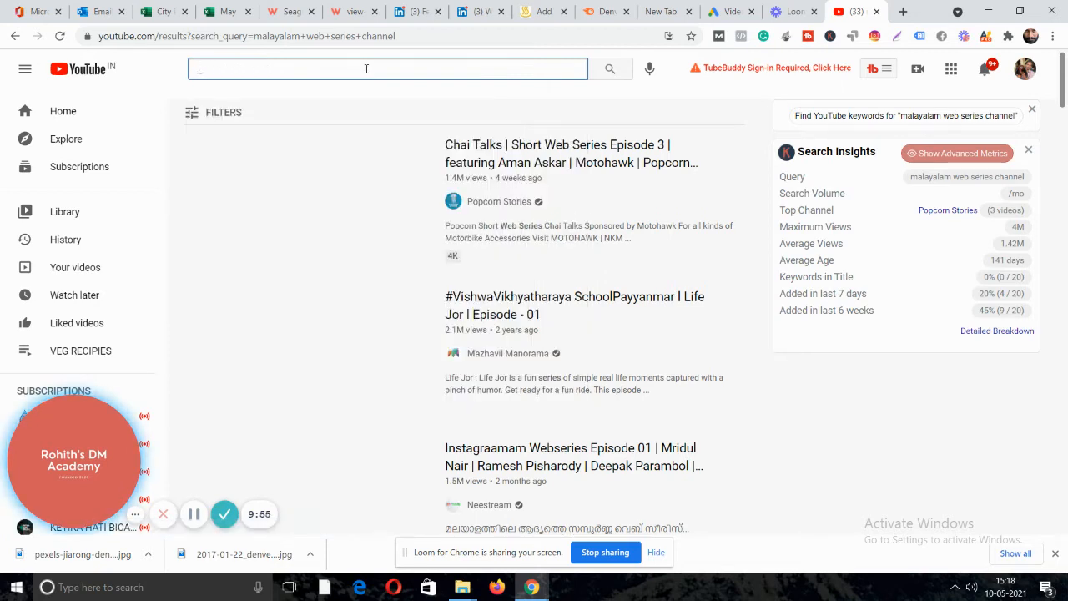
type("webser")
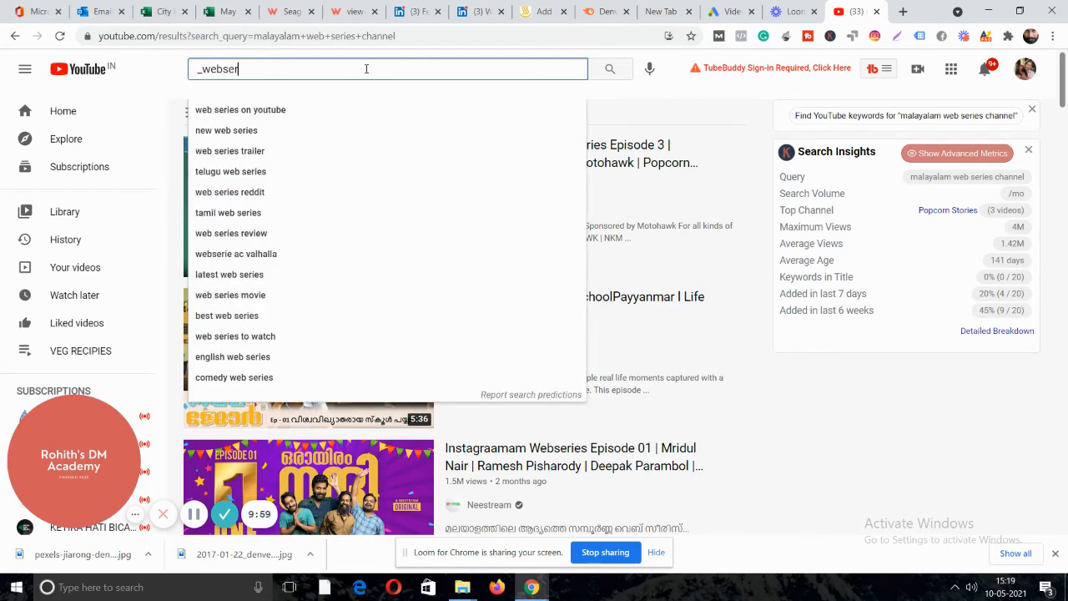
type("ies")
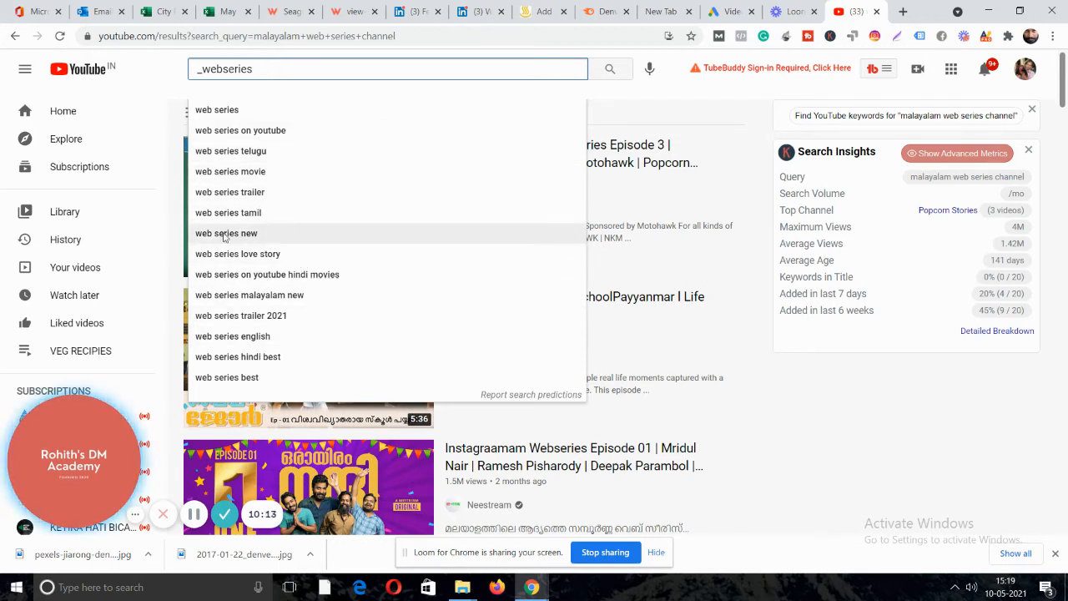
left_click(714, 11)
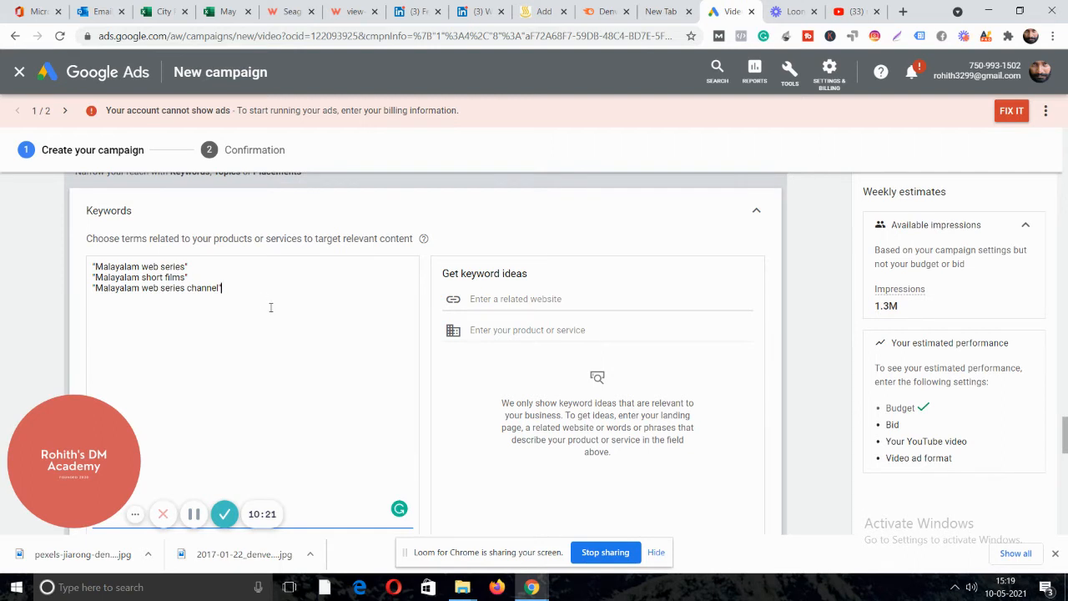
Expand Topics, then expand the Placements section for YouTube channels and videos.
scroll(341, 286, "down", 2)
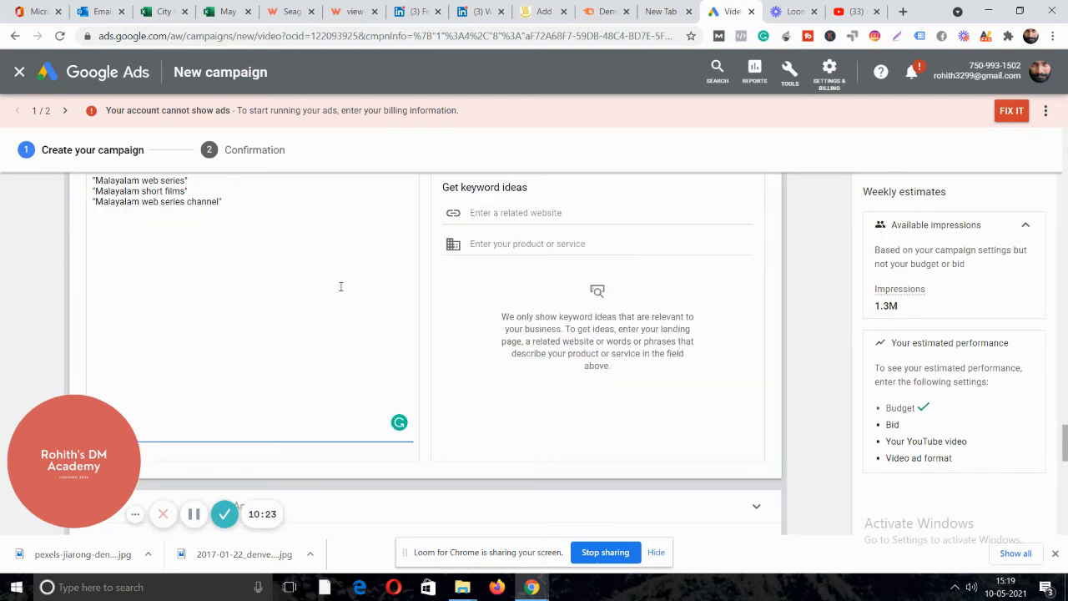
scroll(279, 234, "down", 2)
left_click(270, 253)
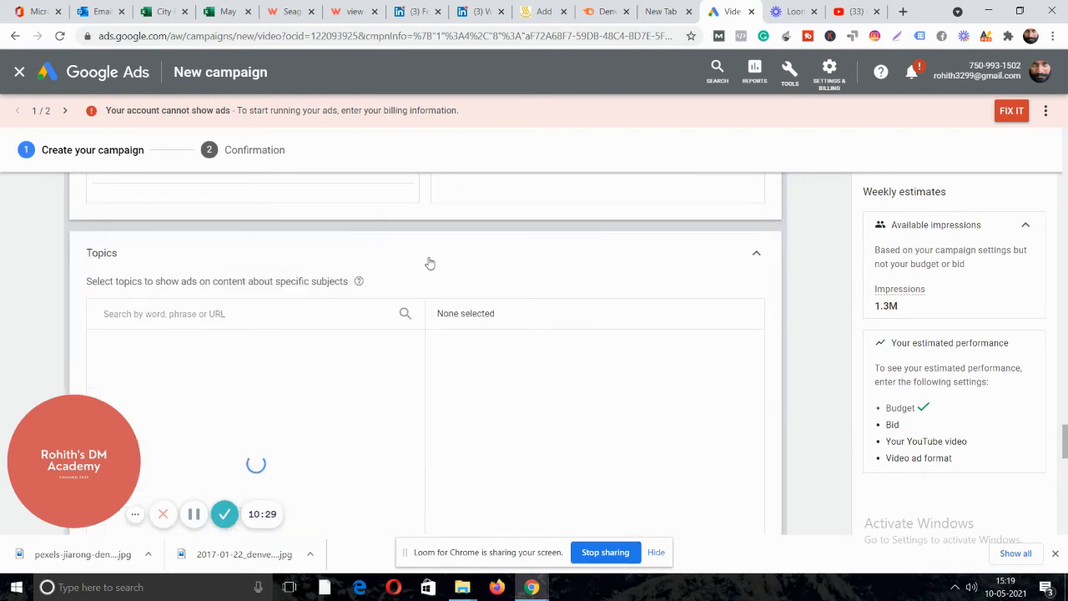
scroll(429, 263, "down", 2)
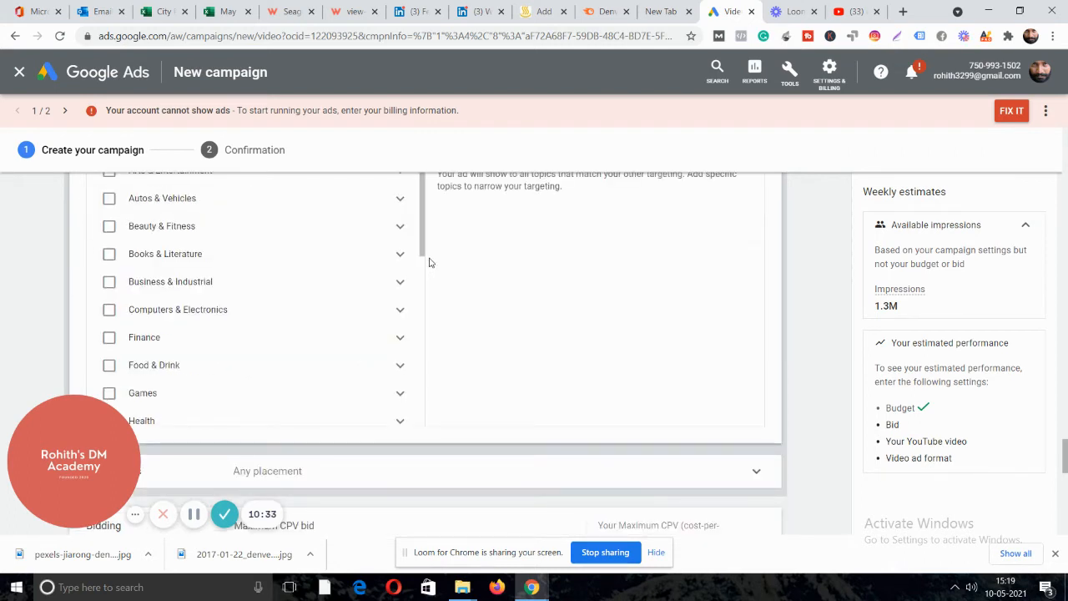
scroll(429, 263, "down", 2)
scroll(433, 268, "down", 1)
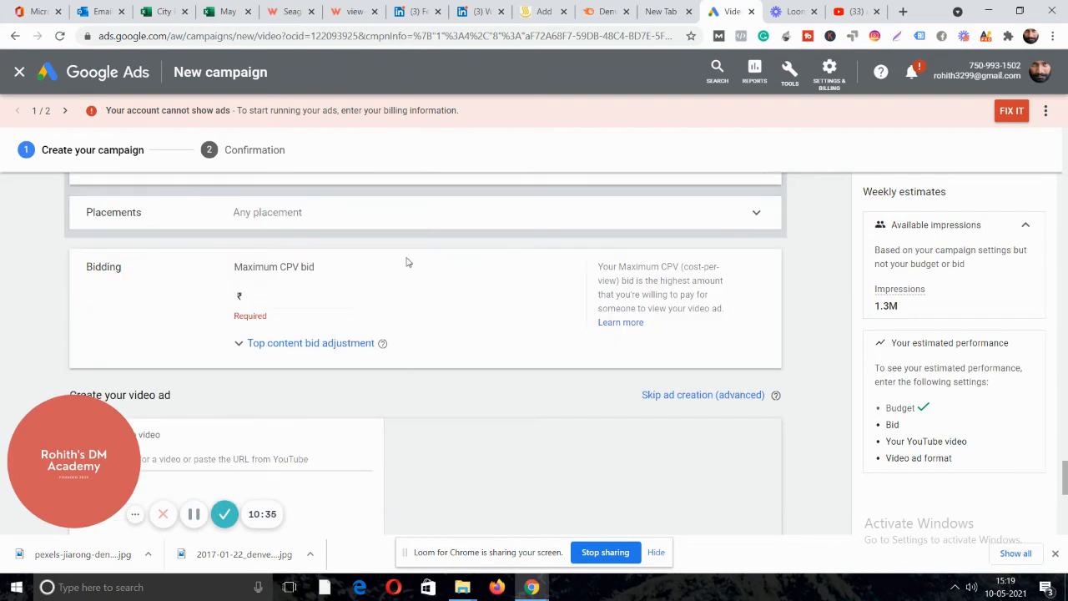
left_click(284, 215)
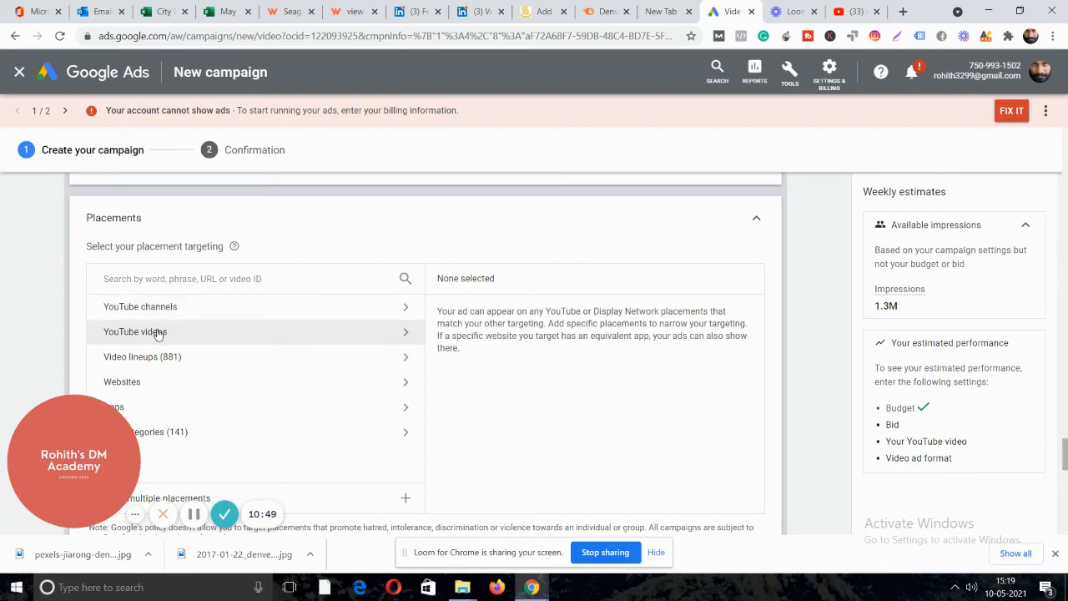
On YouTube, open the 'Instagraamam Webseries Episode 01' video and copy its URL.
left_click(856, 11)
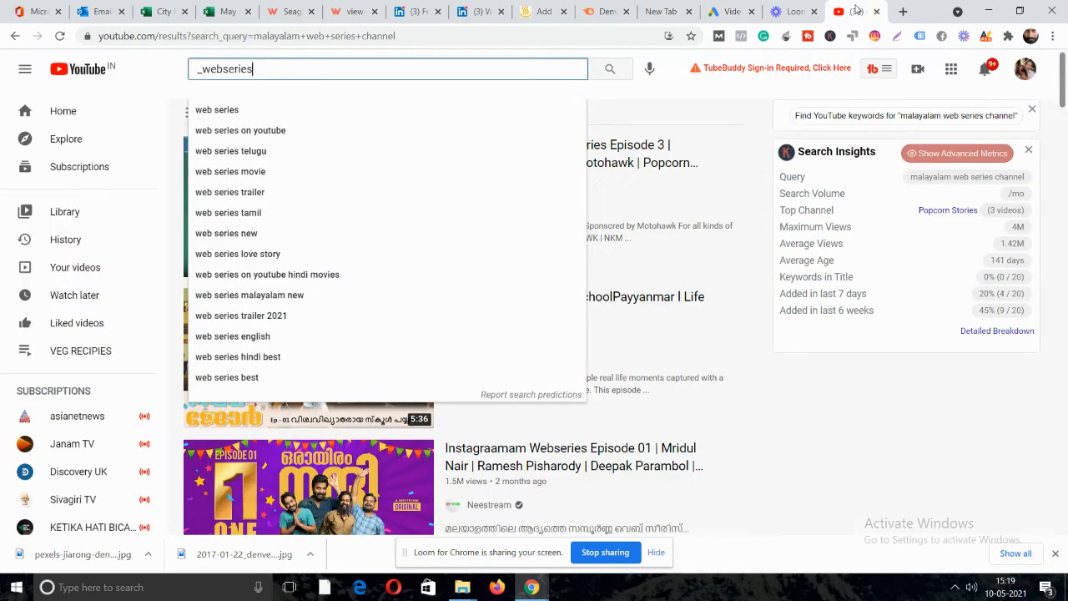
left_click(788, 420)
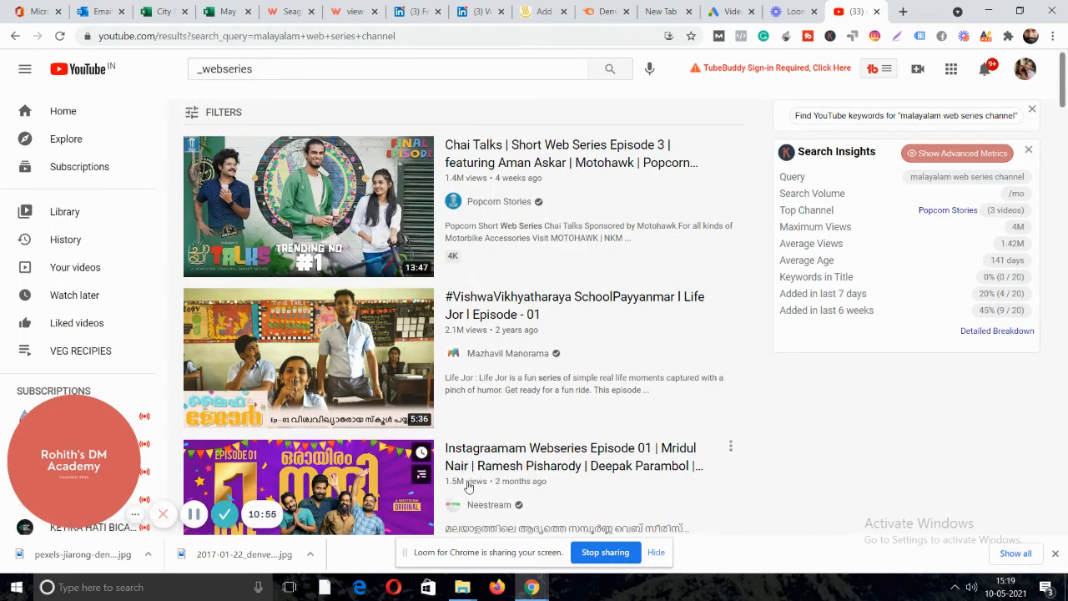
scroll(469, 487, "down", 1)
left_click(493, 380)
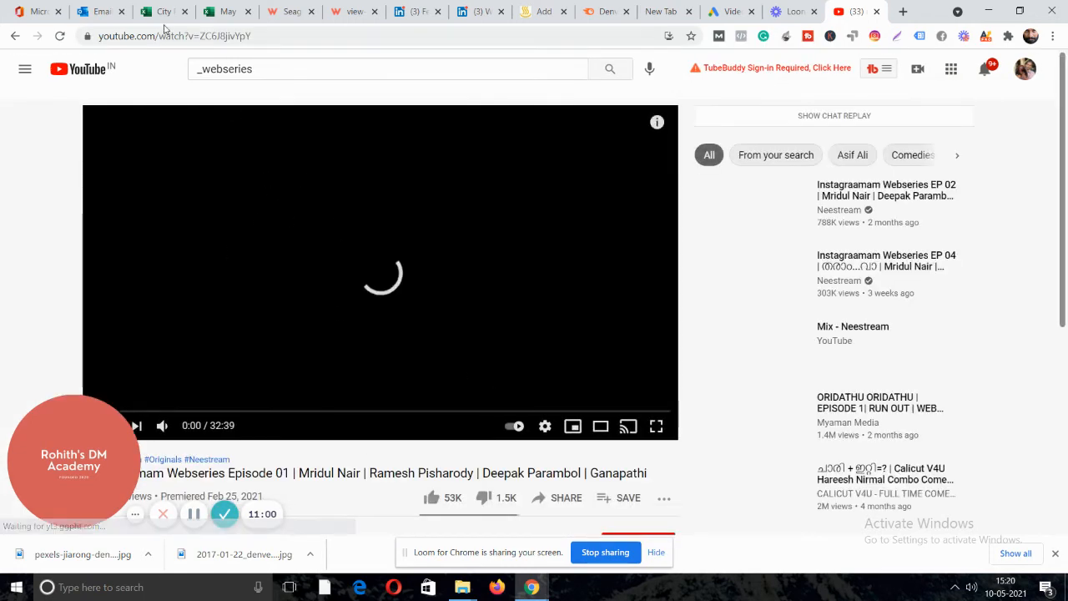
left_click(190, 36)
key("ctrl+c")
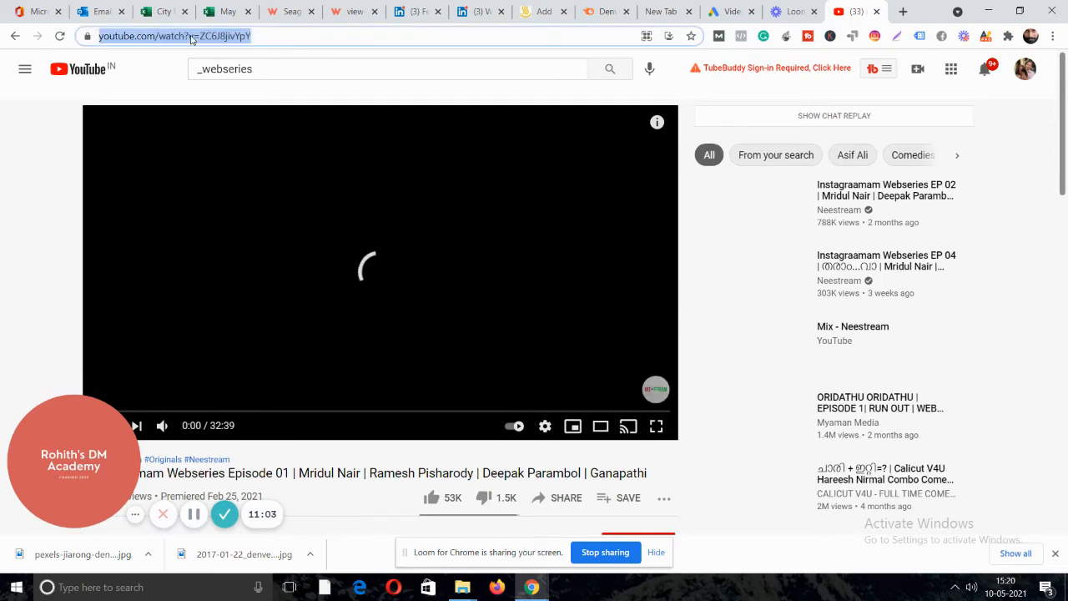
left_click_drag(96, 485, 187, 552)
scroll(159, 484, "down", 3)
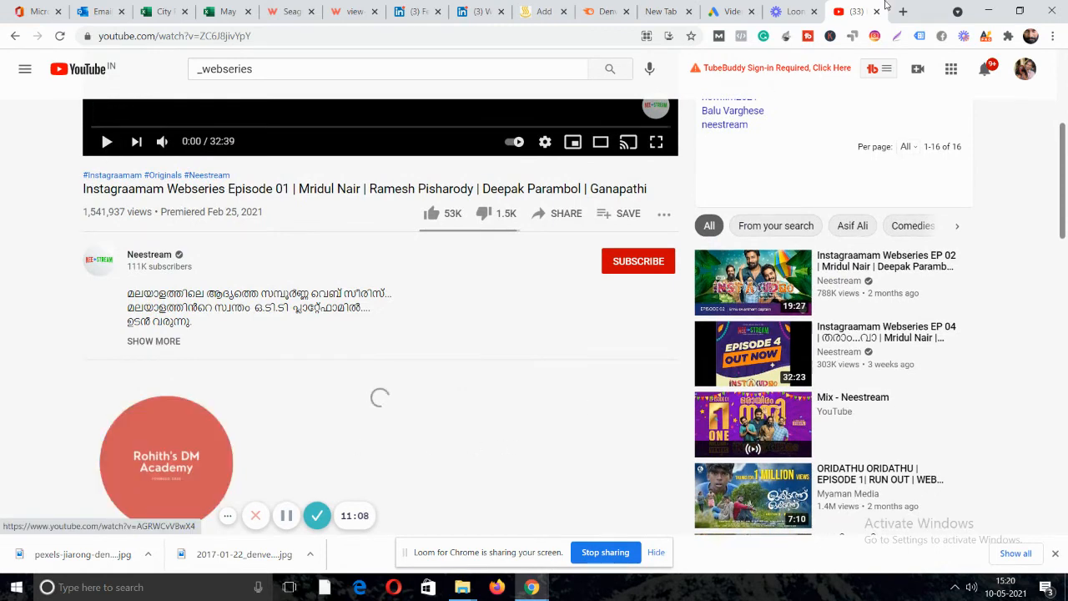
left_click(731, 11)
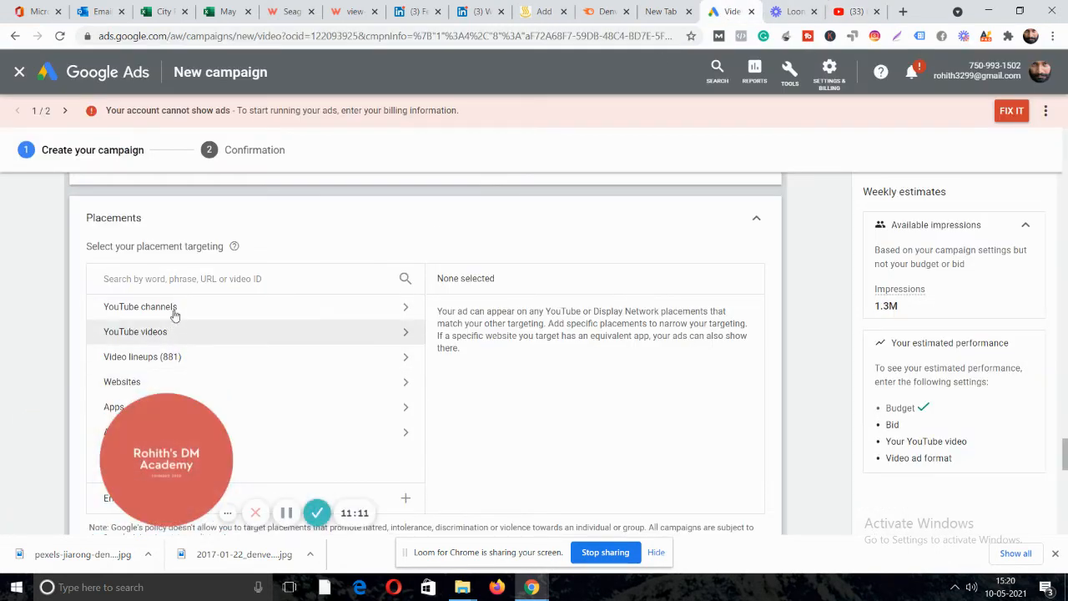
Paste the video URL into the placement search and tick the Instagraamam YouTube video.
left_click(178, 282)
key("ctrl+v")
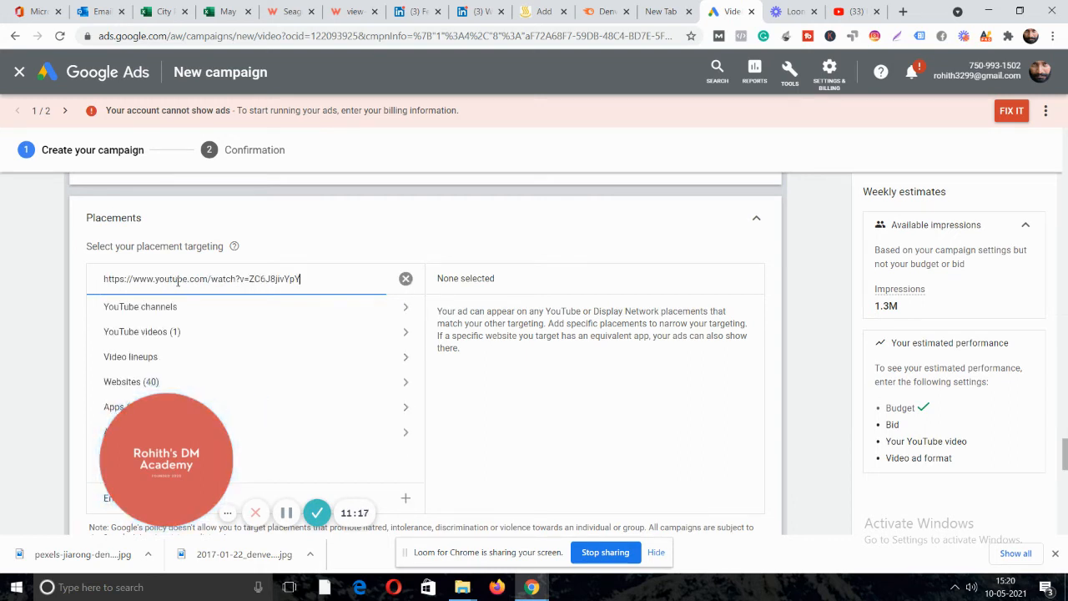
left_click(153, 331)
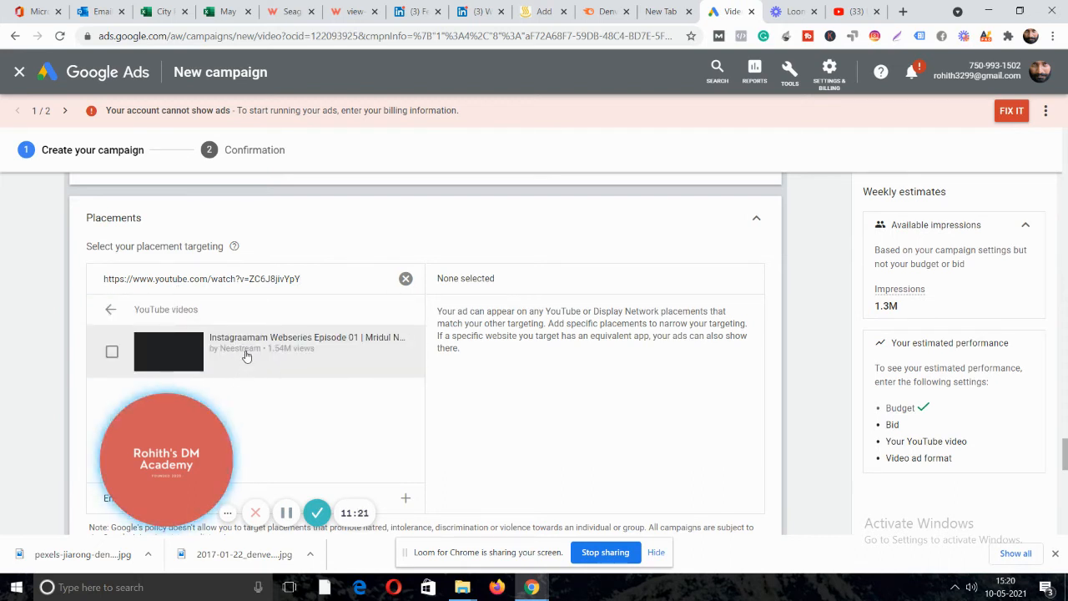
left_click(112, 351)
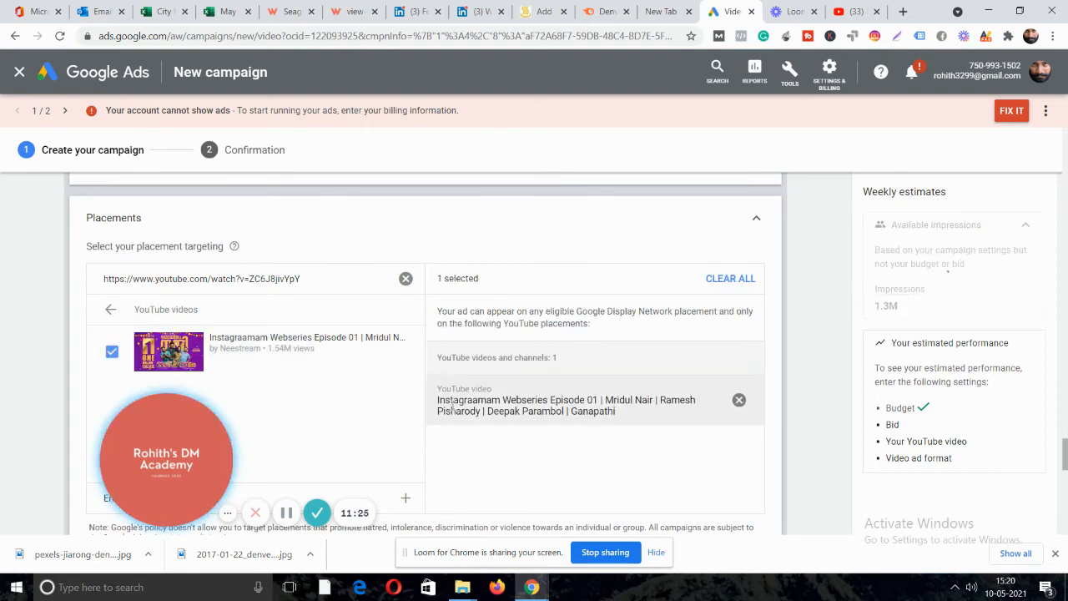
scroll(196, 332, "down", 1)
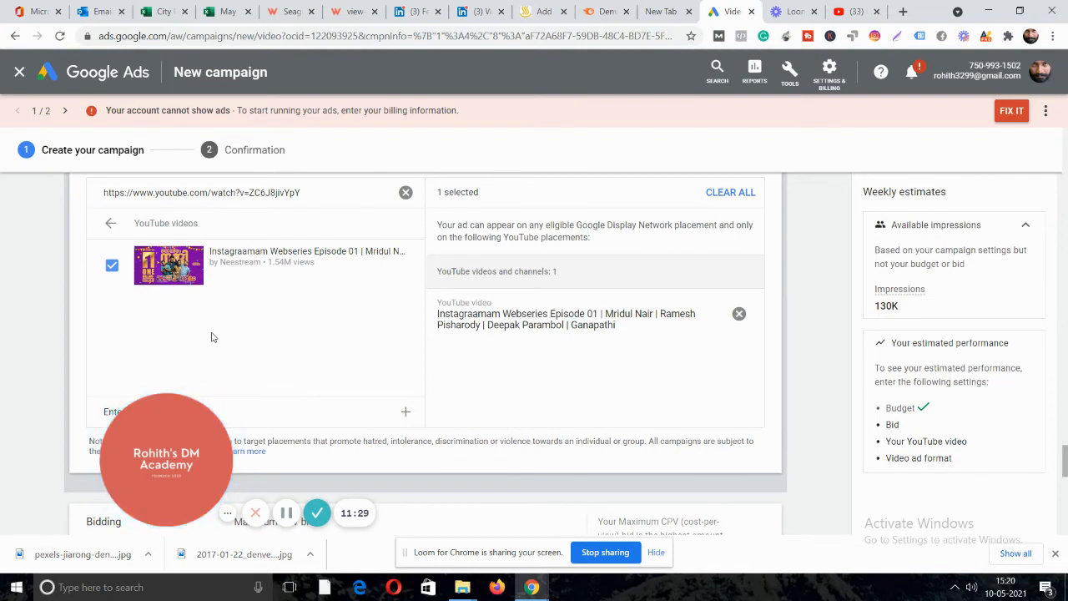
scroll(212, 337, "up", 1)
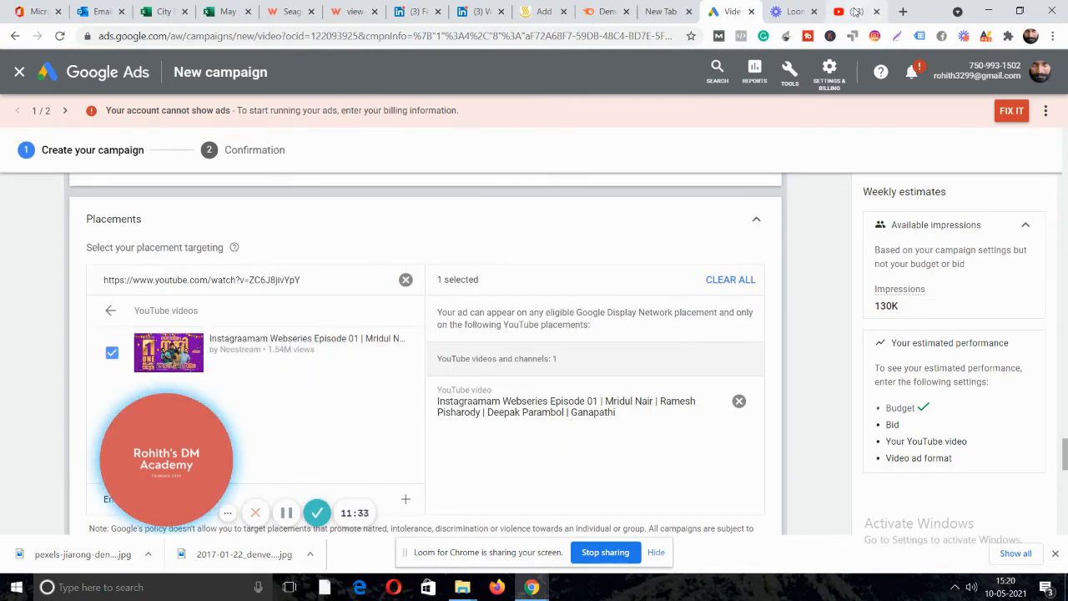
On YouTube, open the Neestream channel page and copy its URL.
left_click(856, 11)
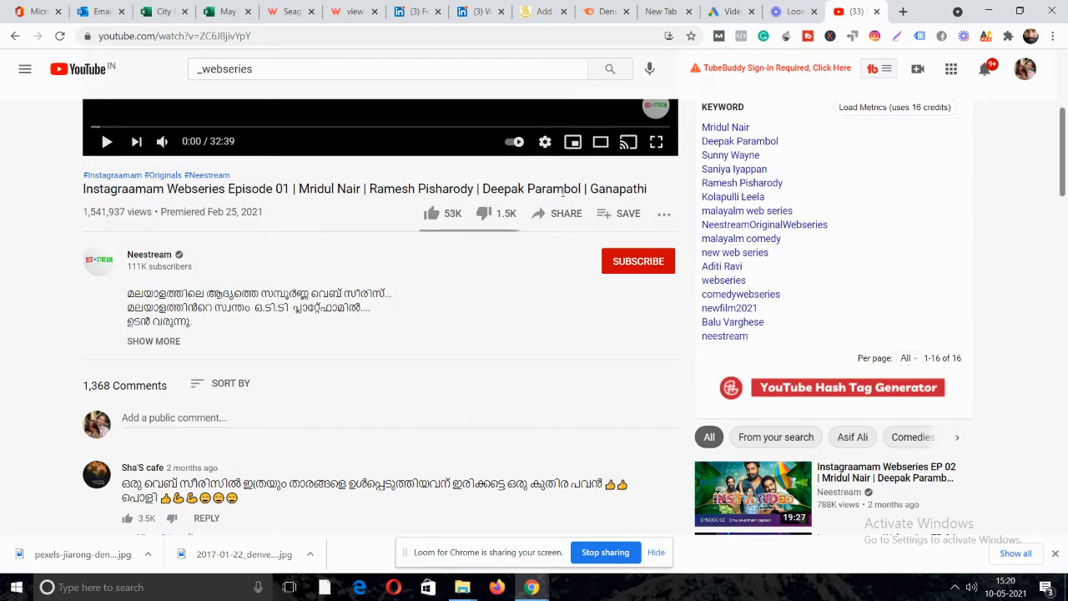
left_click(152, 261)
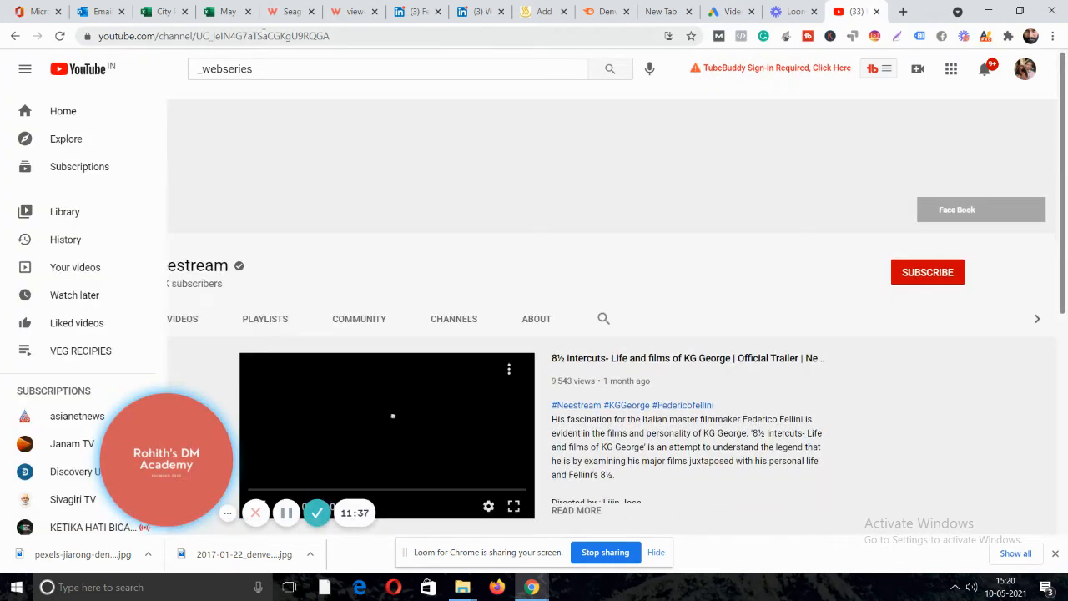
left_click(262, 36)
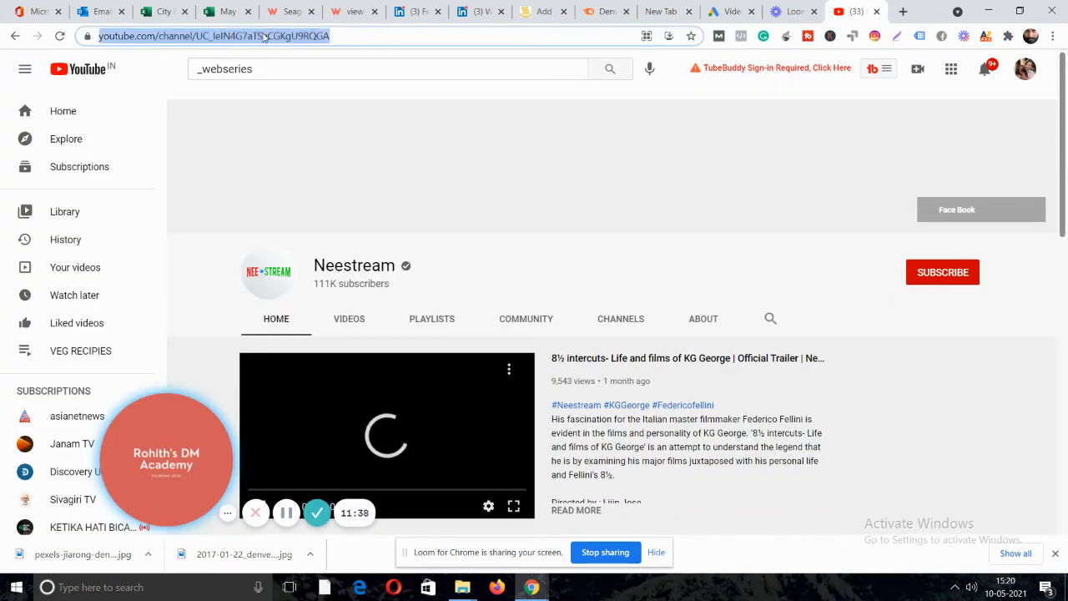
left_click(731, 11)
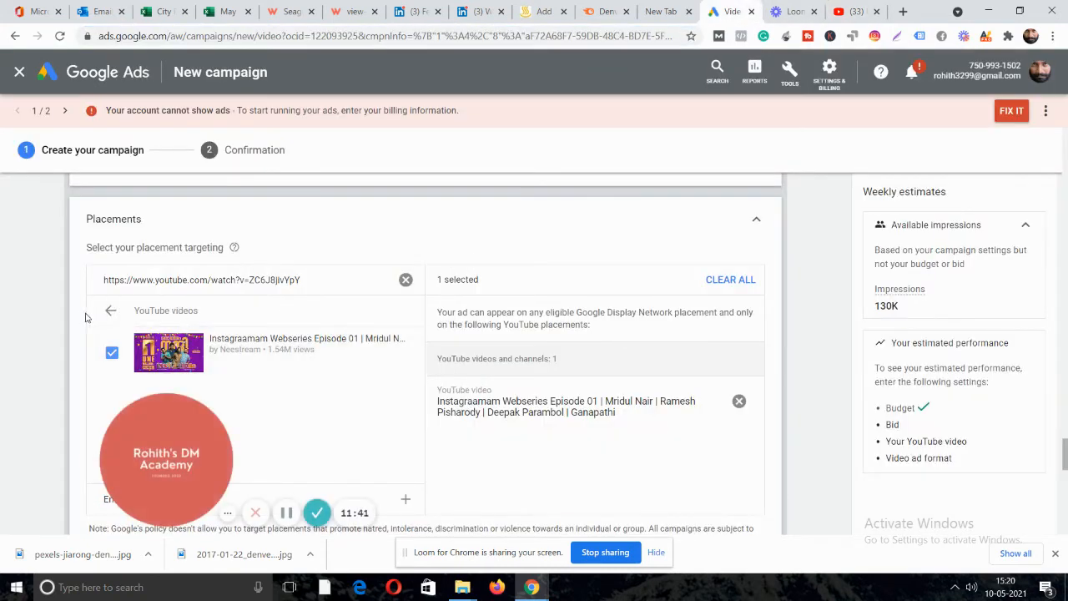
Under YouTube channels, replace the search with the Neestream URL and tick Neestream.
left_click(110, 310)
left_click(150, 310)
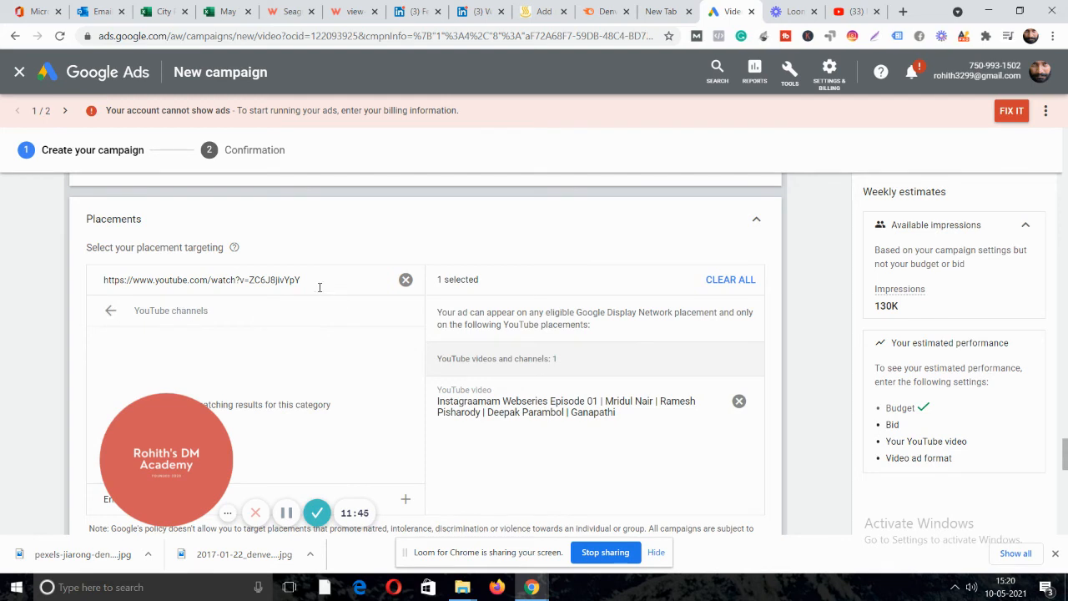
triple_click(346, 288)
type("https://www.youtube.com/channel/UC_leIN4G7aTSaCGKgU9RQGA")
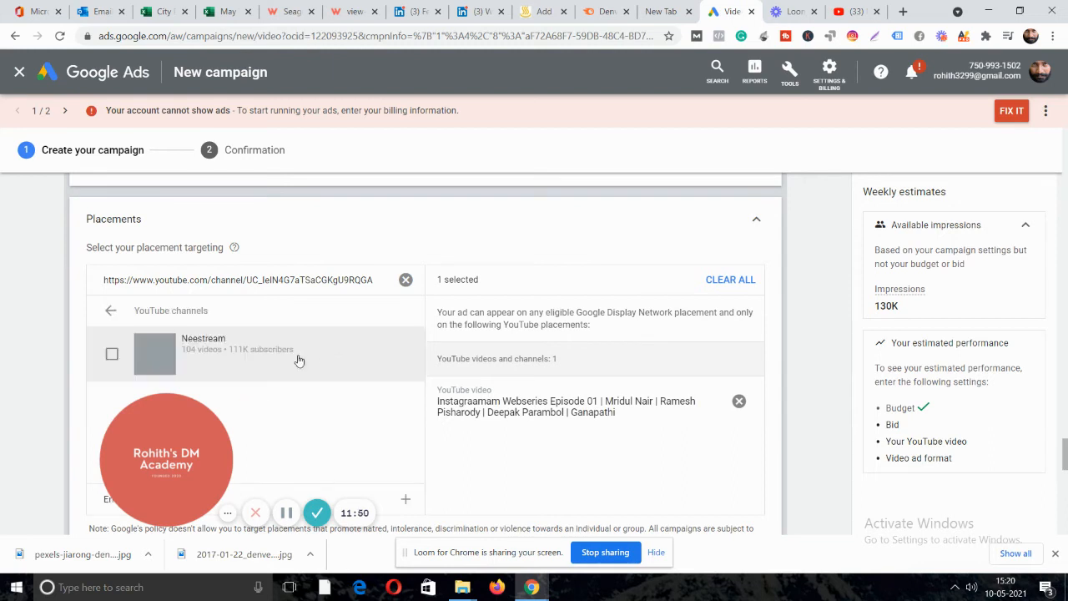
left_click(112, 354)
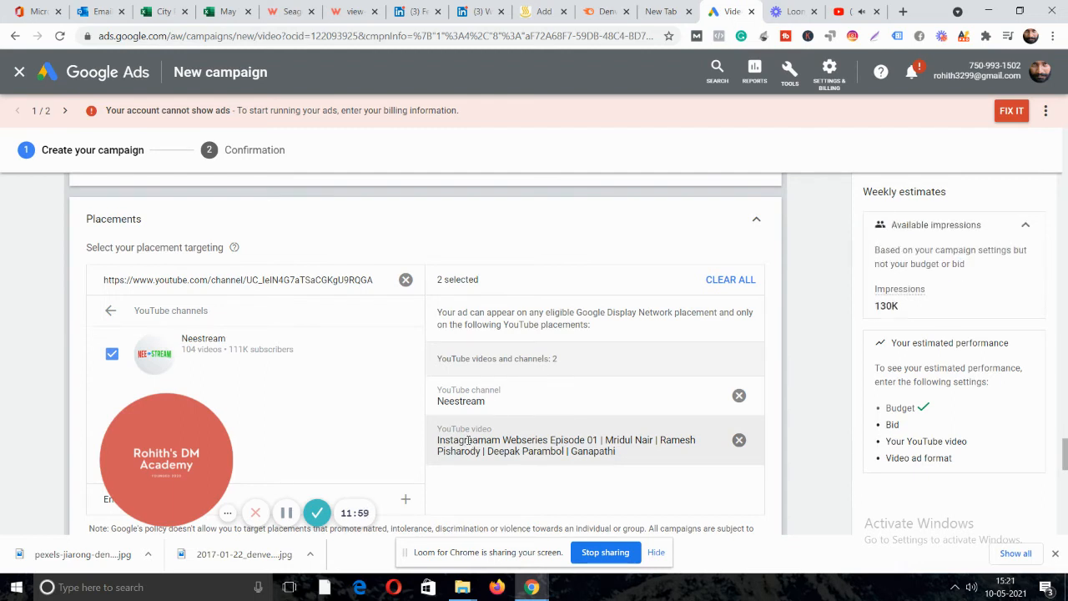
scroll(350, 330, "down", 1)
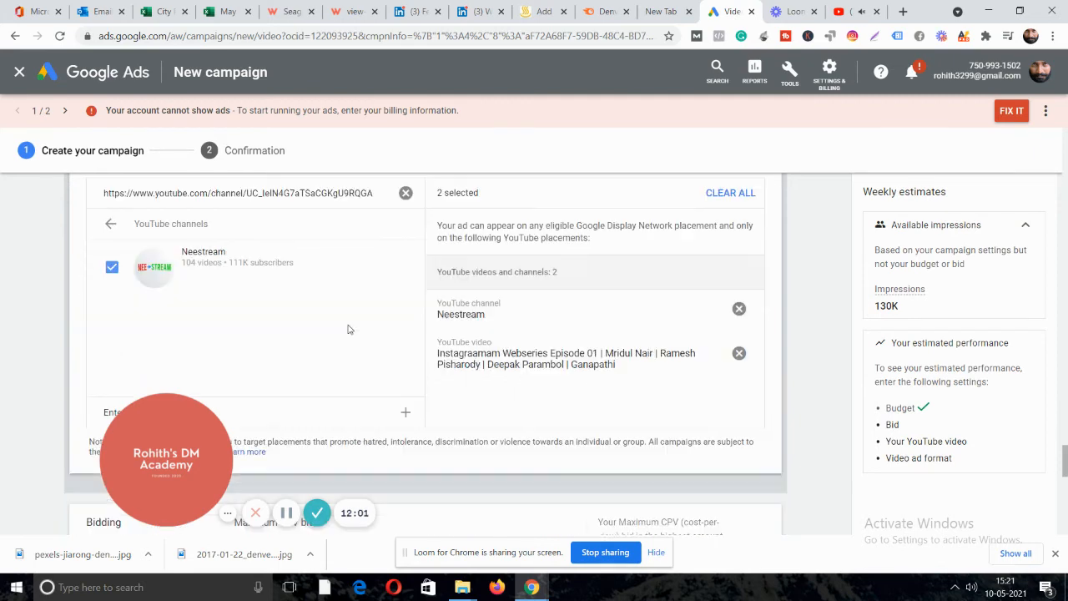
scroll(354, 326, "down", 1)
scroll(336, 253, "down", 1)
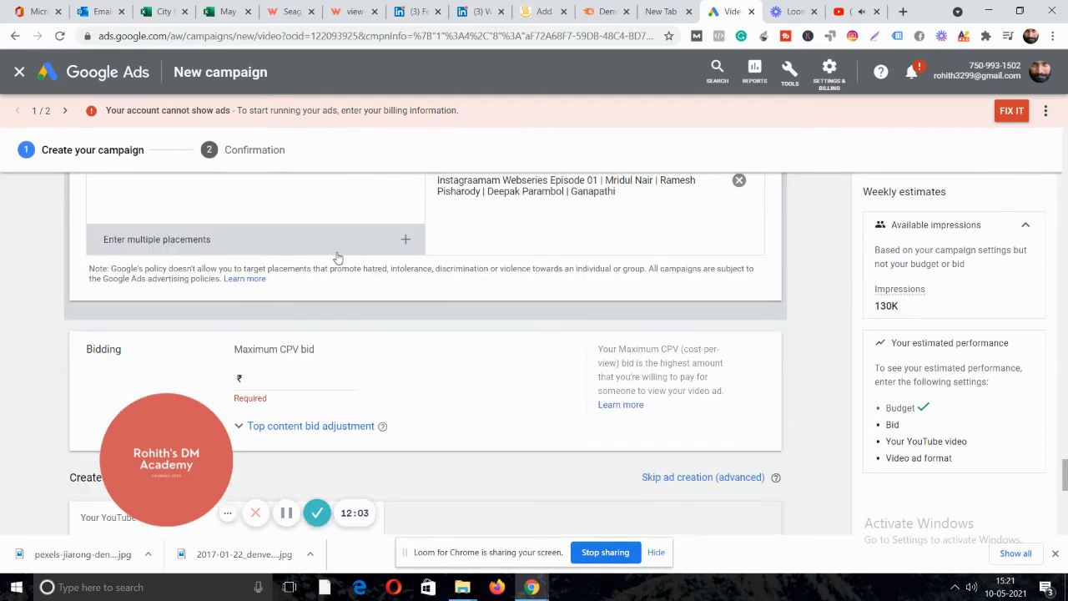
Expand and then collapse the top content bid adjustment options under the CPV bid.
left_click(279, 377)
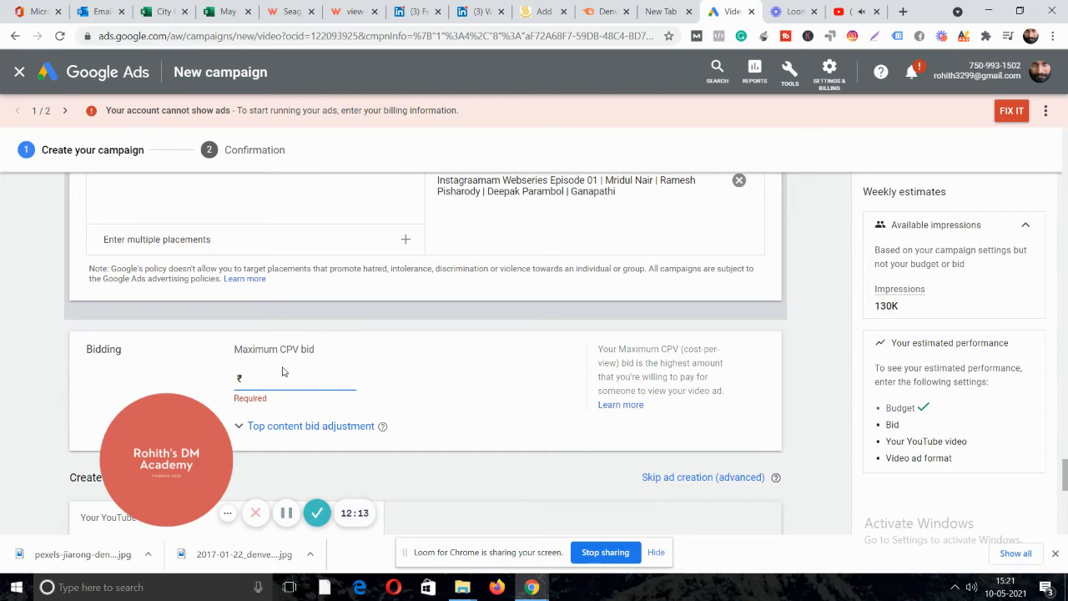
left_click(316, 428)
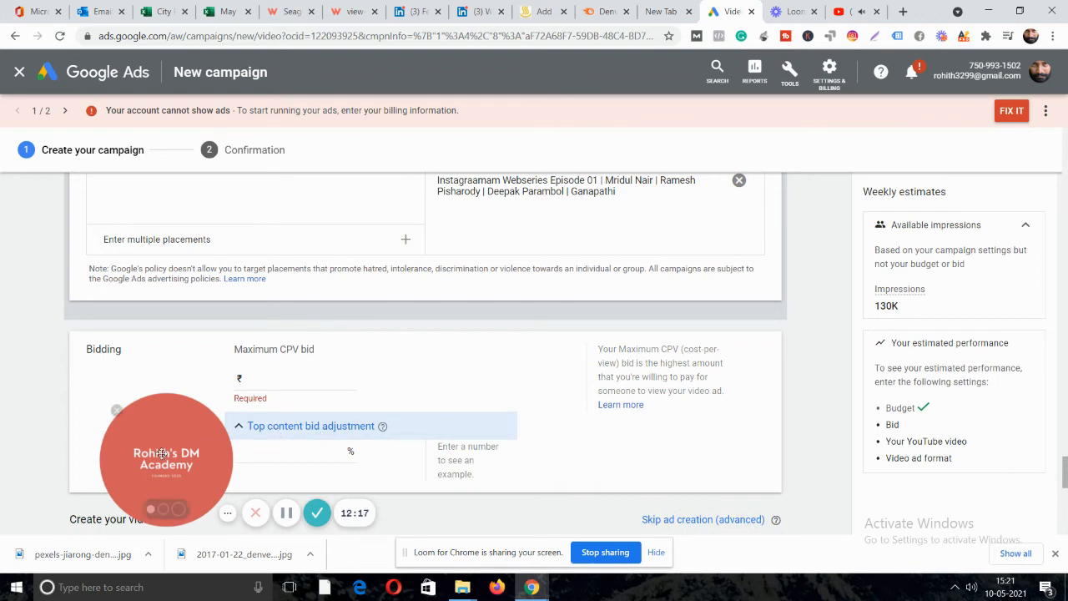
left_click_drag(126, 455, 70, 467)
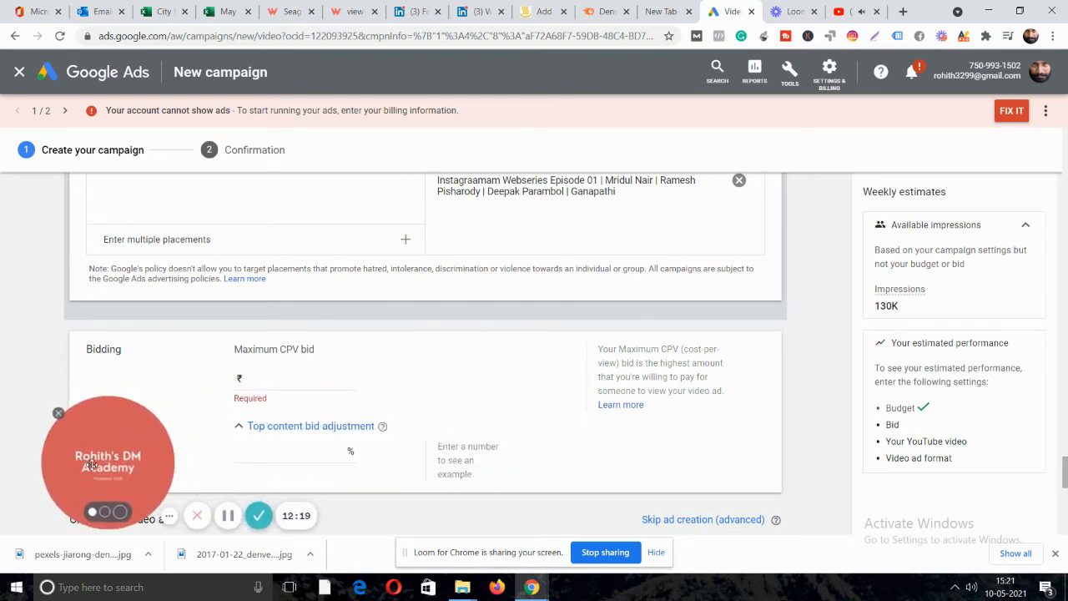
left_click(266, 426)
Enter 5 as the maximum CPV bid, giving ₹5.00.
left_click(259, 383)
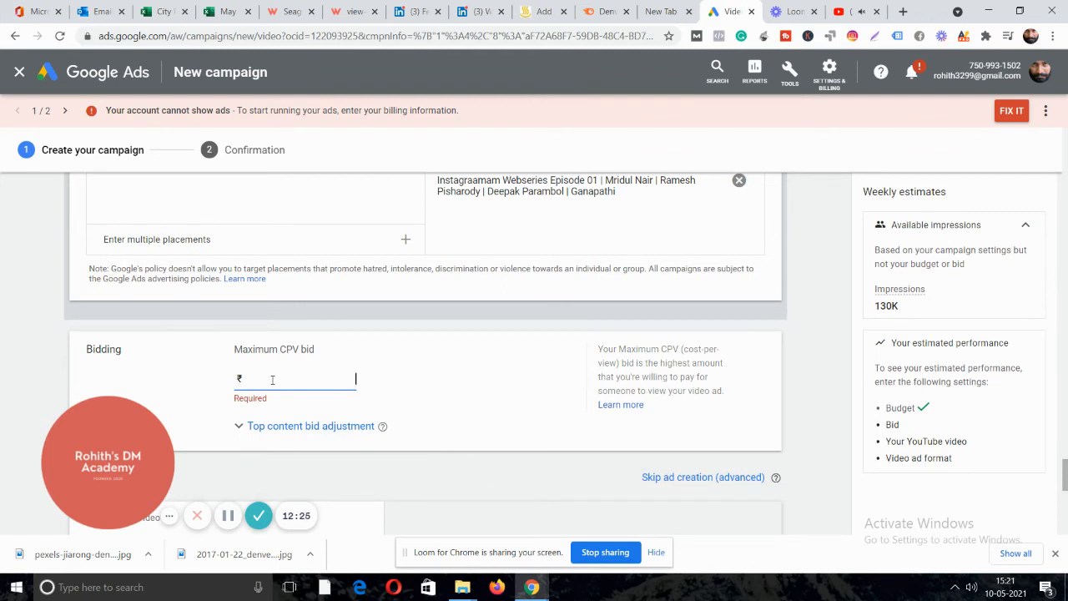
type("5")
left_click(550, 469)
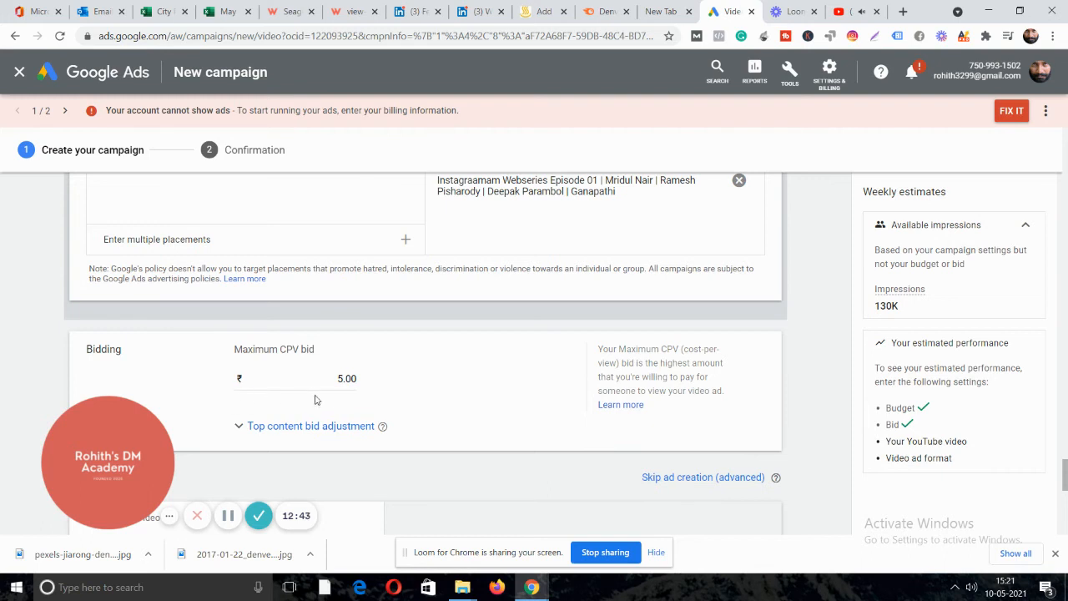
scroll(430, 381, "down", 3)
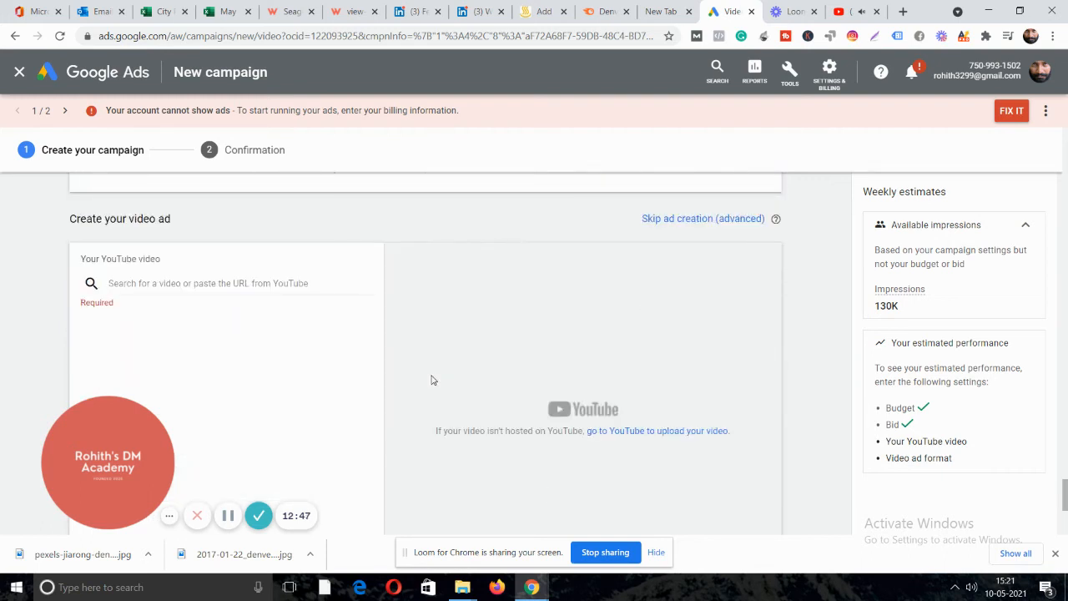
Go back on YouTube to the earlier search results page.
left_click(844, 11)
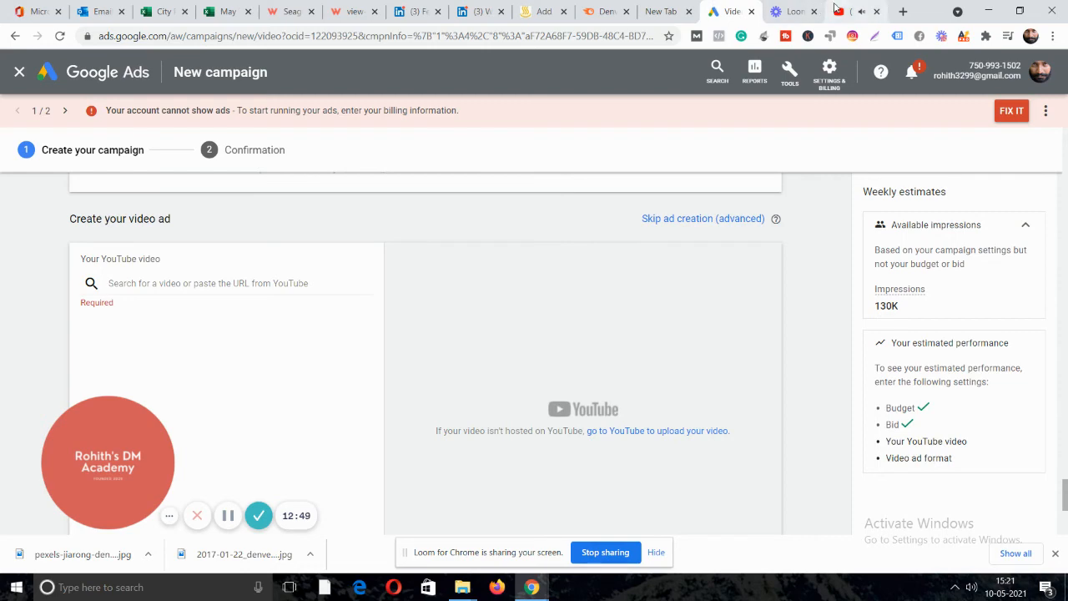
left_click(15, 36)
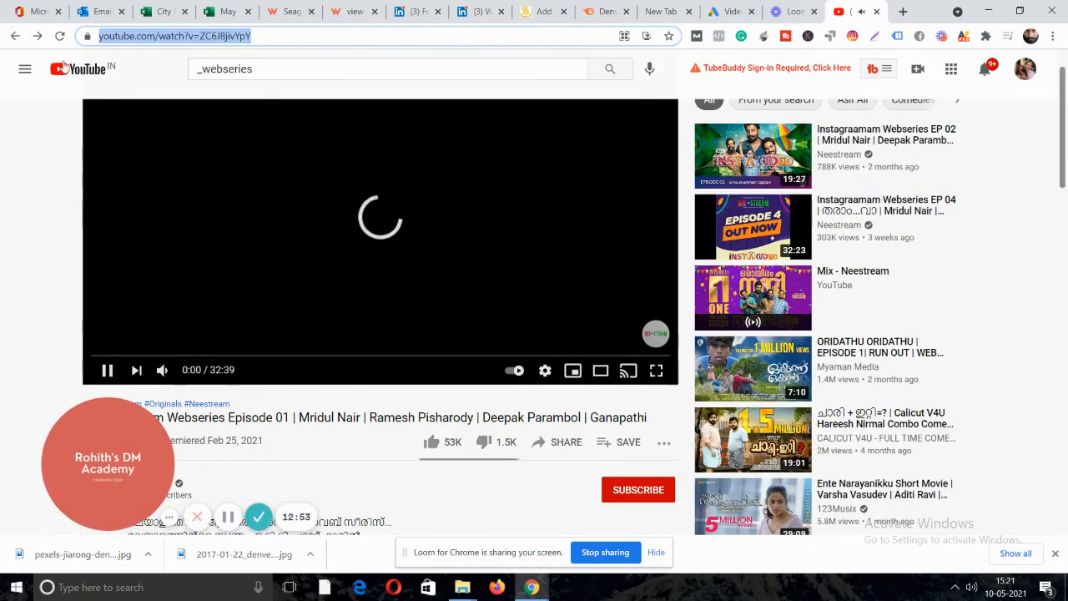
left_click(15, 36)
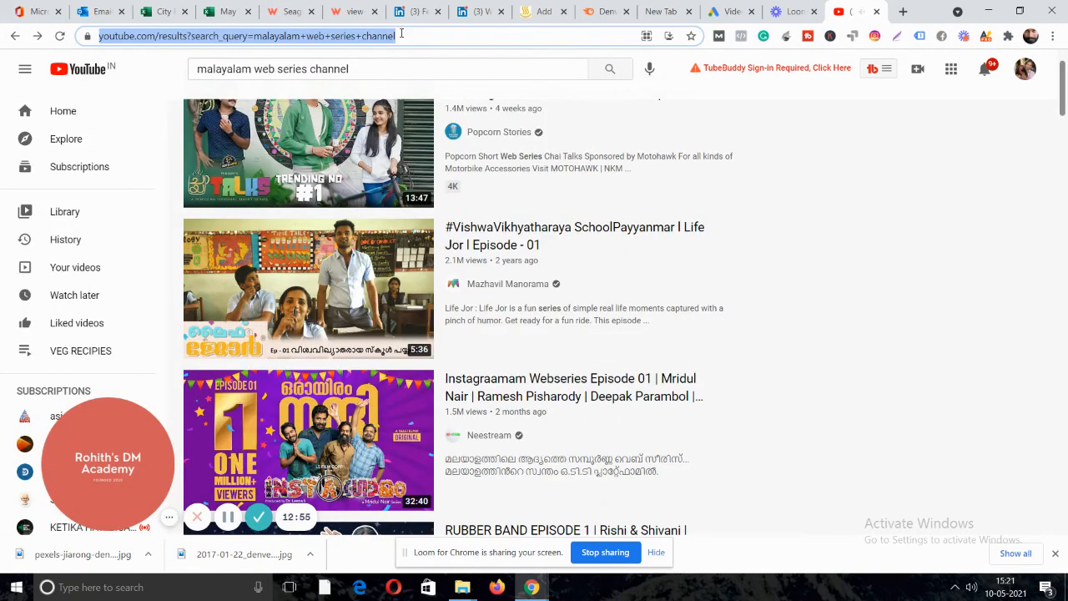
scroll(534, 181, "up", 1)
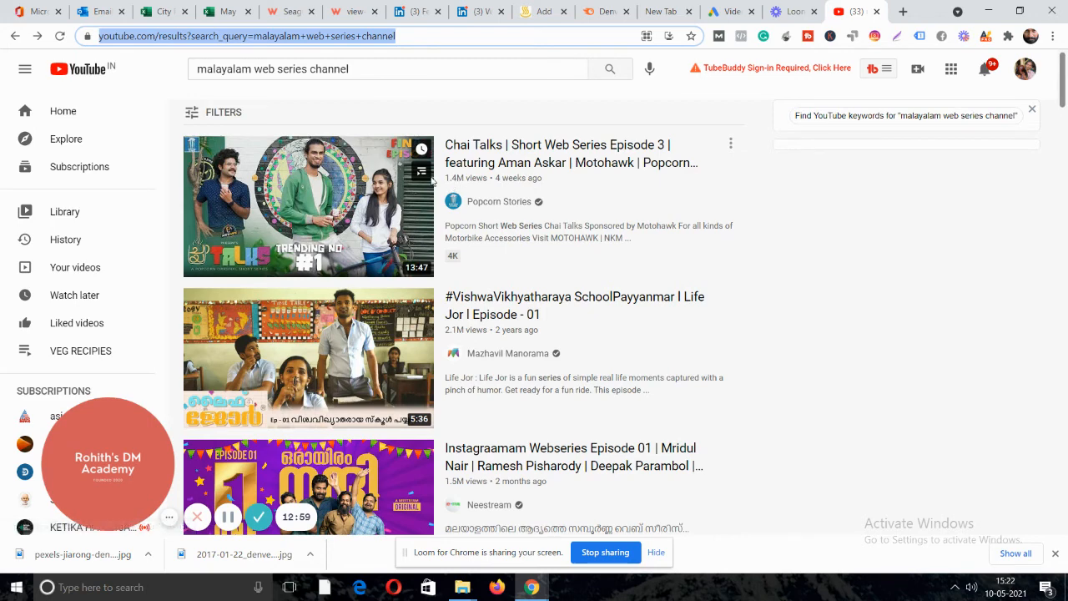
Search YouTube for 'naranga muttai' and open Naranga Muttayi Episode 1.
left_click(359, 69)
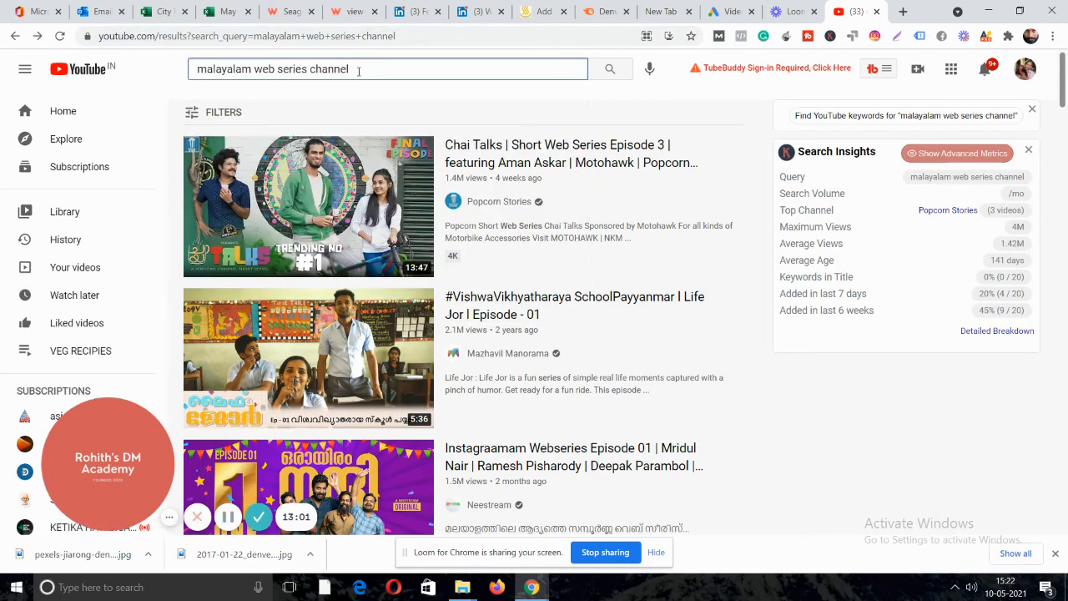
key("BackSpace")
key("BackSpace")
key("BackSpace")
key("BackSpace")
key("BackSpace")
key("BackSpace")
key("BackSpace")
key("BackSpace")
key("BackSpace")
key("BackSpace")
key("BackSpace")
key("BackSpace")
key("BackSpace")
key("BackSpace")
key("BackSpace")
key("BackSpace")
key("BackSpace")
key("BackSpace")
key("BackSpace")
key("BackSpace")
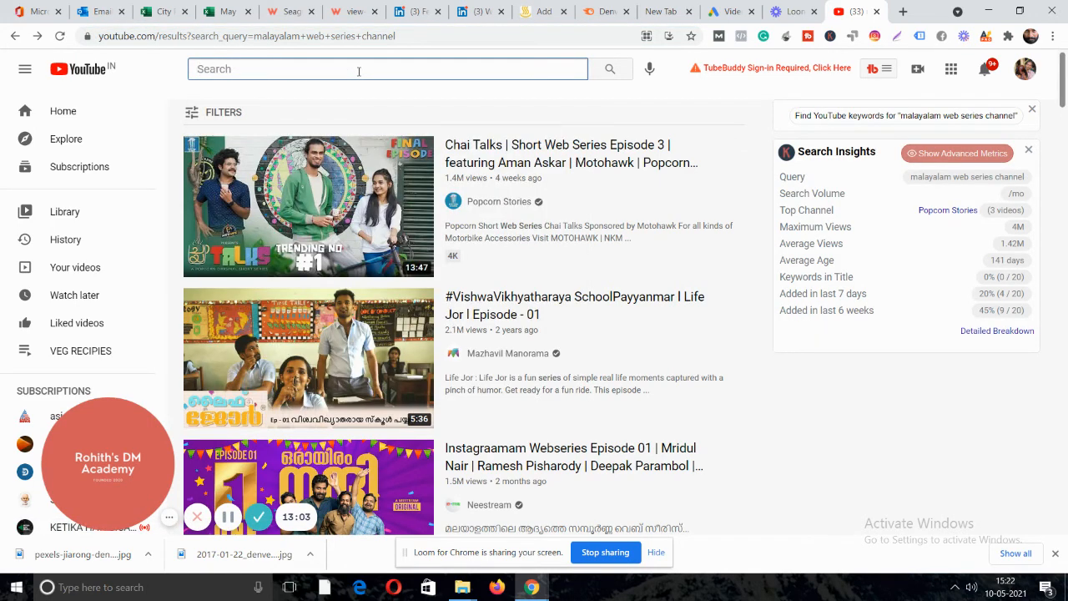
type("naranga muttai")
key("Return")
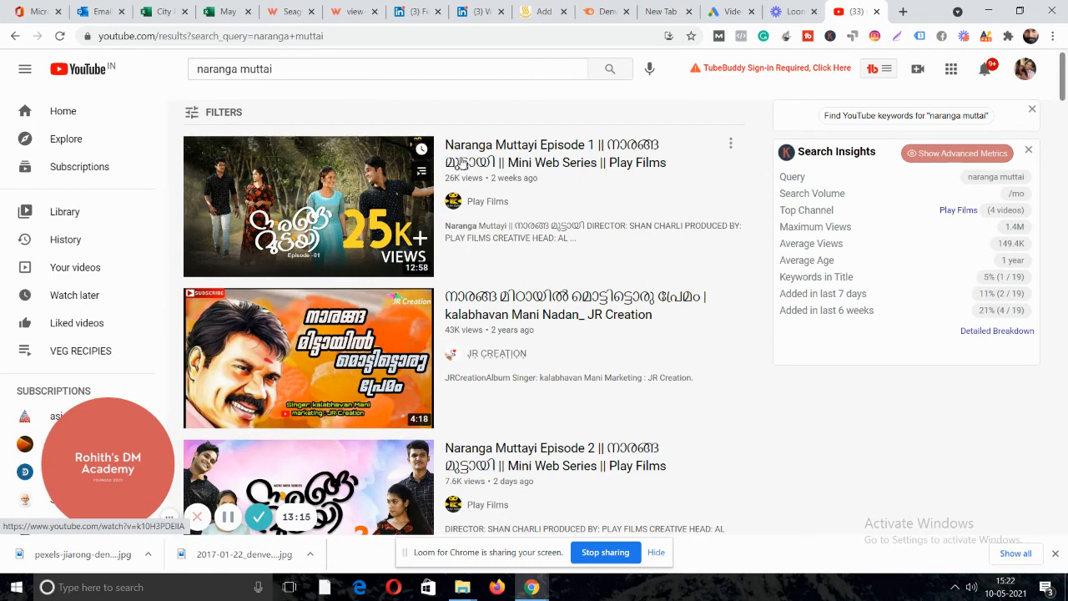
left_click(466, 161)
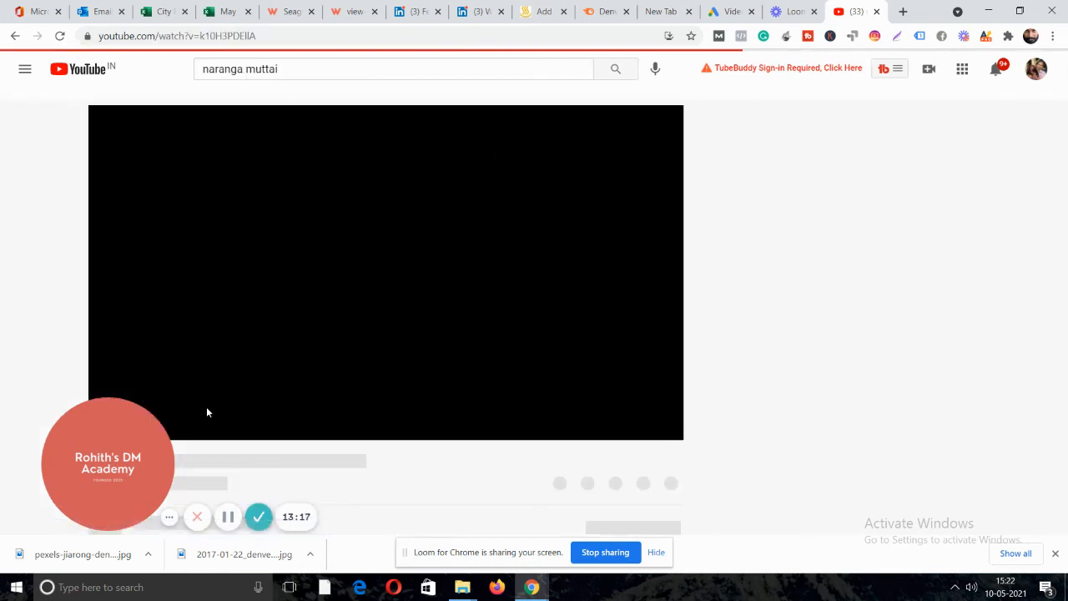
Copy the episode's video link and return to the Google Ads campaign.
left_click(254, 39)
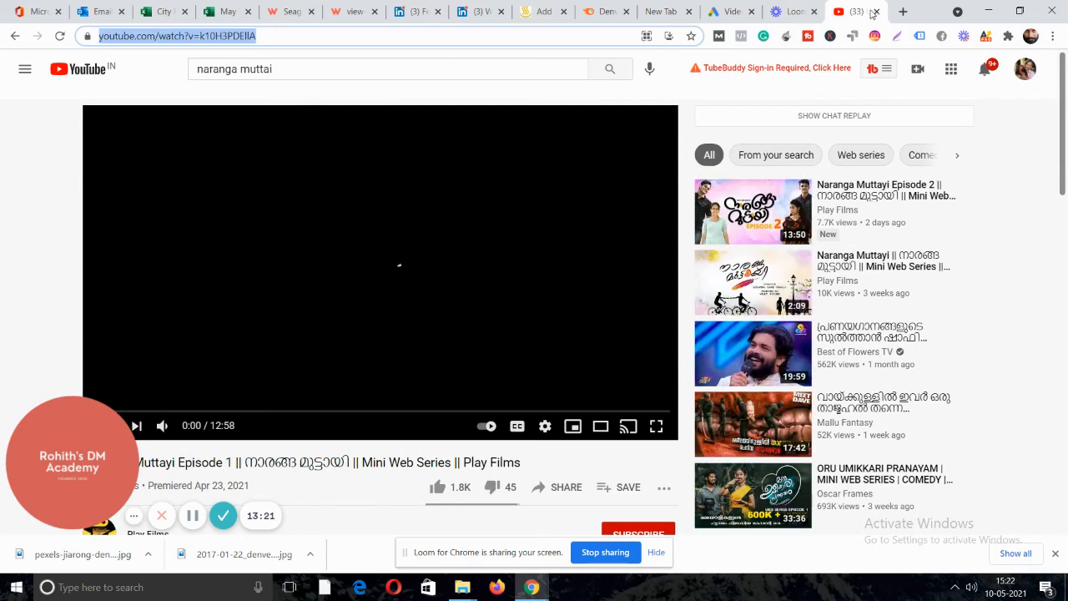
left_click(876, 12)
left_click(787, 15)
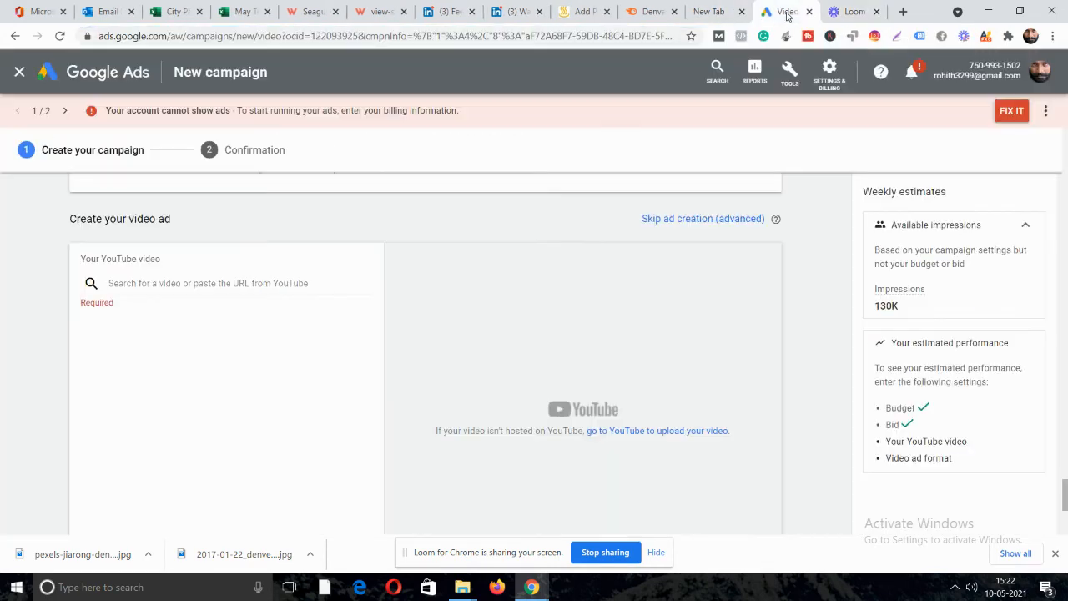
Paste the Naranga Muttayi Episode 1 link as the ad's YouTube video.
left_click(175, 282)
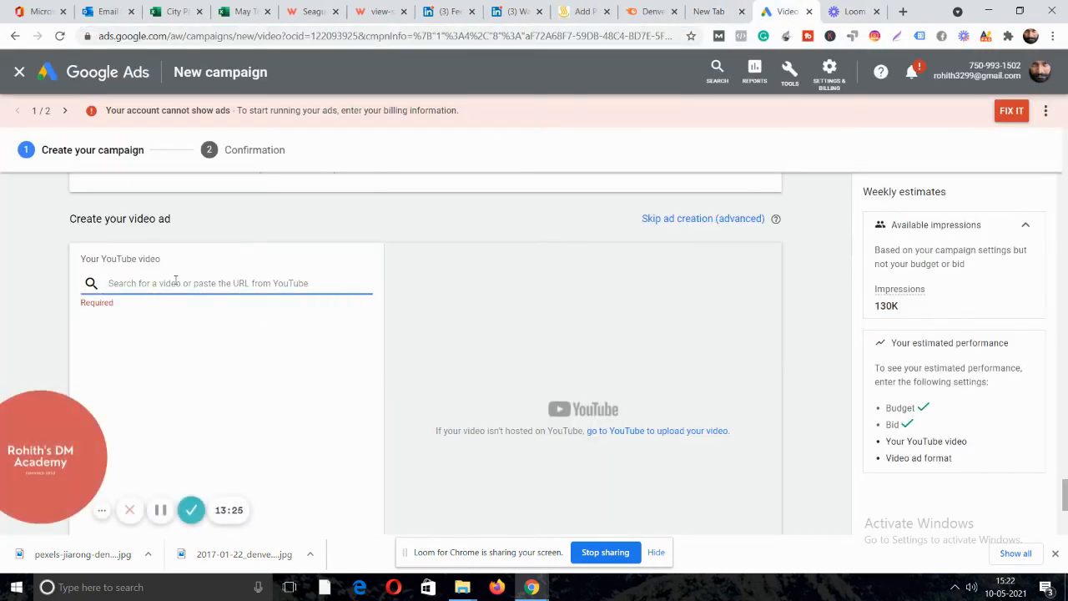
type("https://www.youtube.com/watch?v=k1969PBZ8Ij")
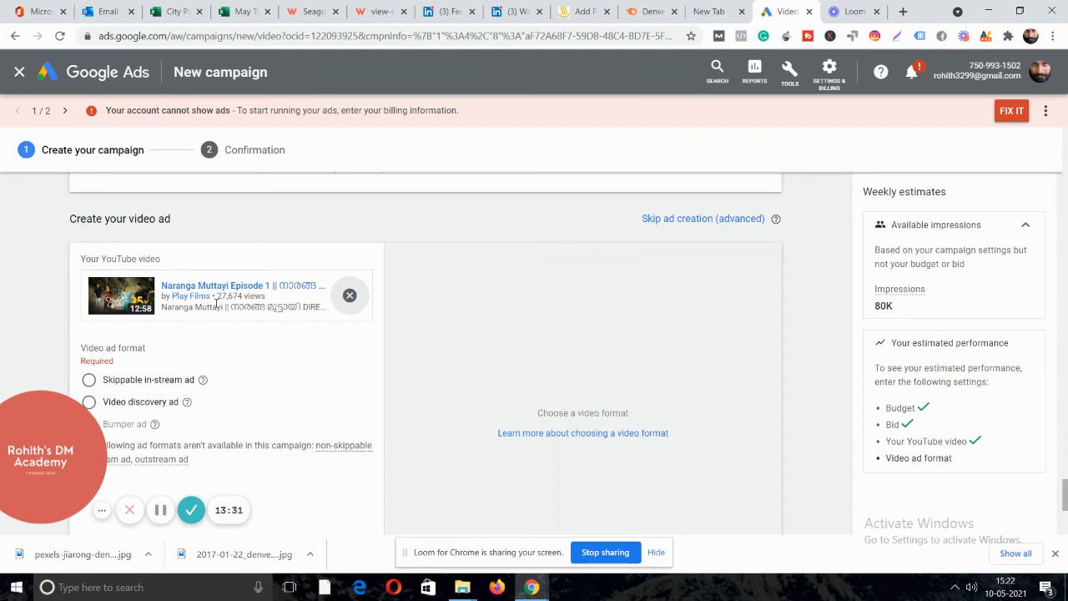
left_click_drag(46, 445, 725, 335)
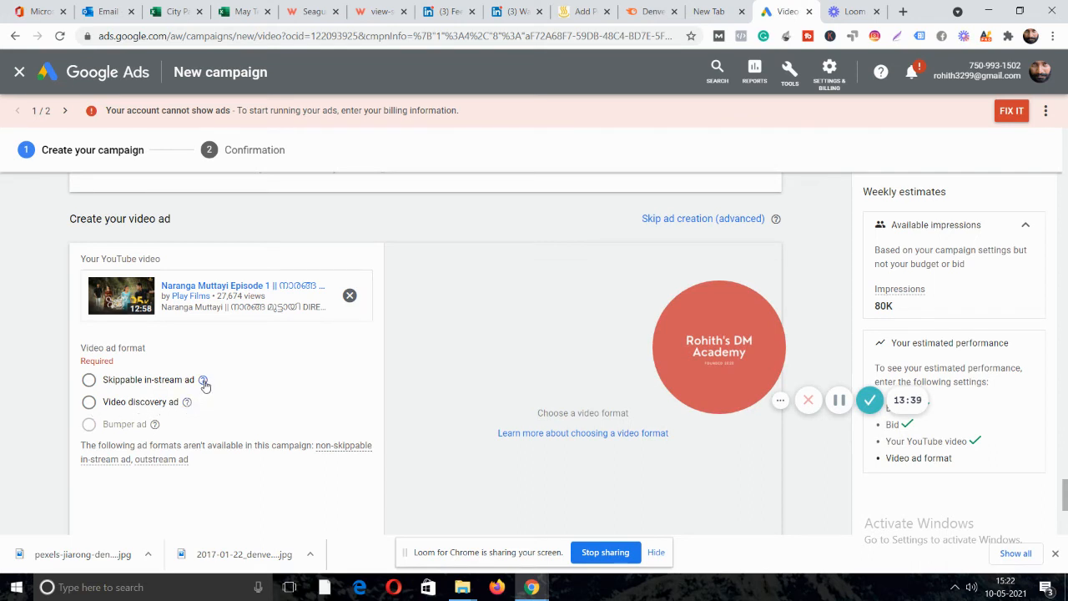
mouse_move(204, 382)
mouse_move(189, 406)
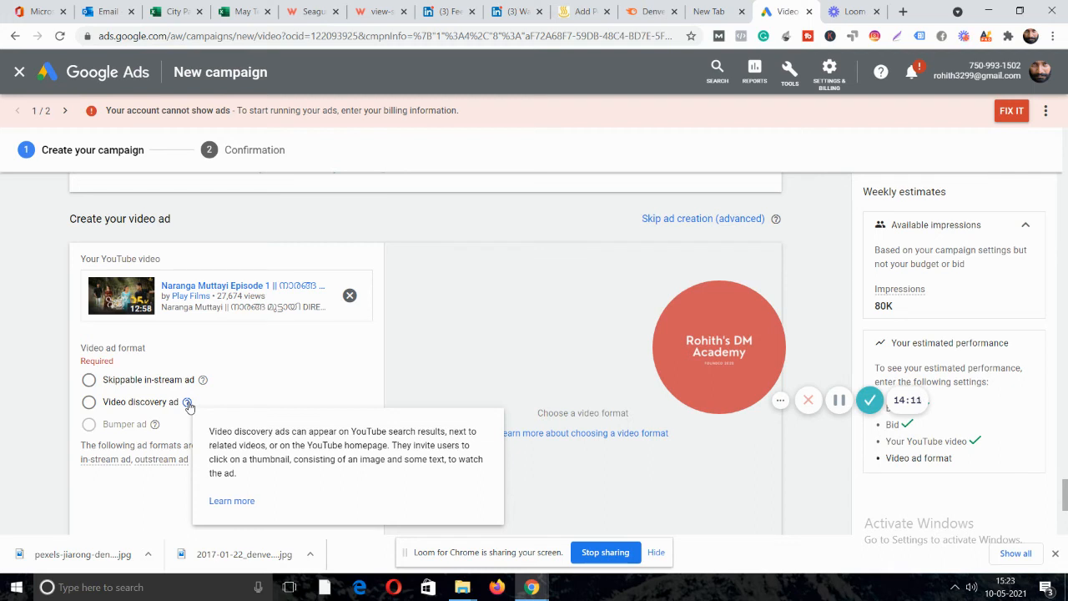
Choose the Video discovery ad format, then start a new browser tab.
left_click(90, 403)
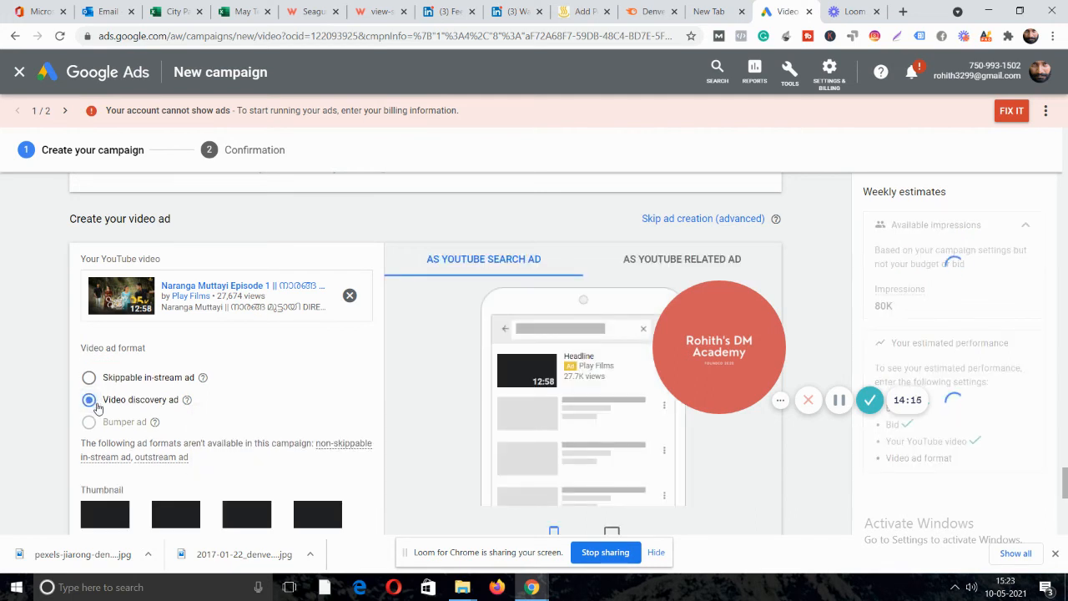
left_click(89, 378)
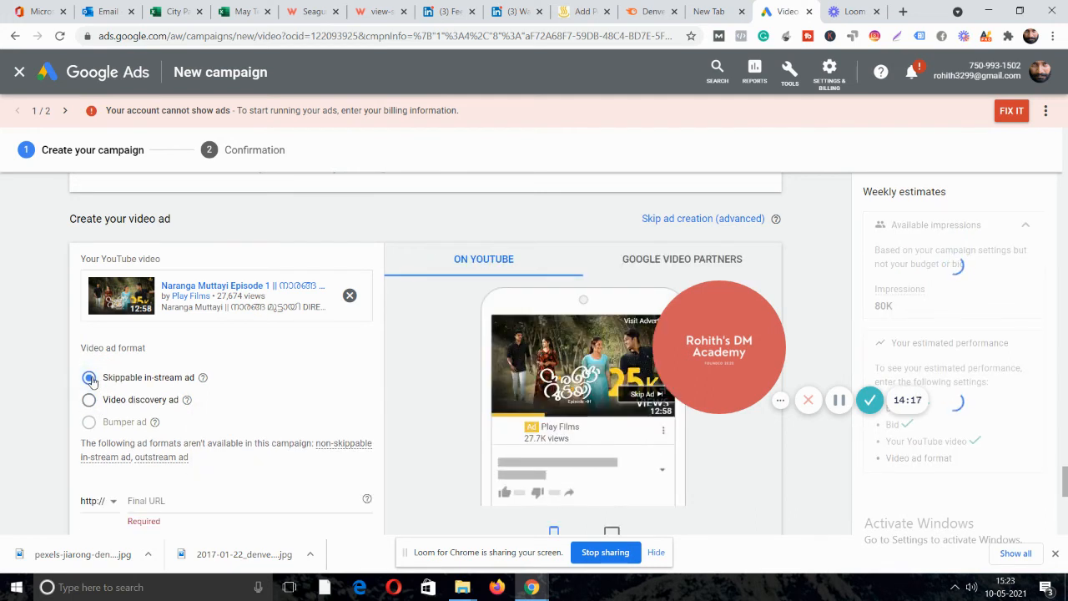
left_click(89, 400)
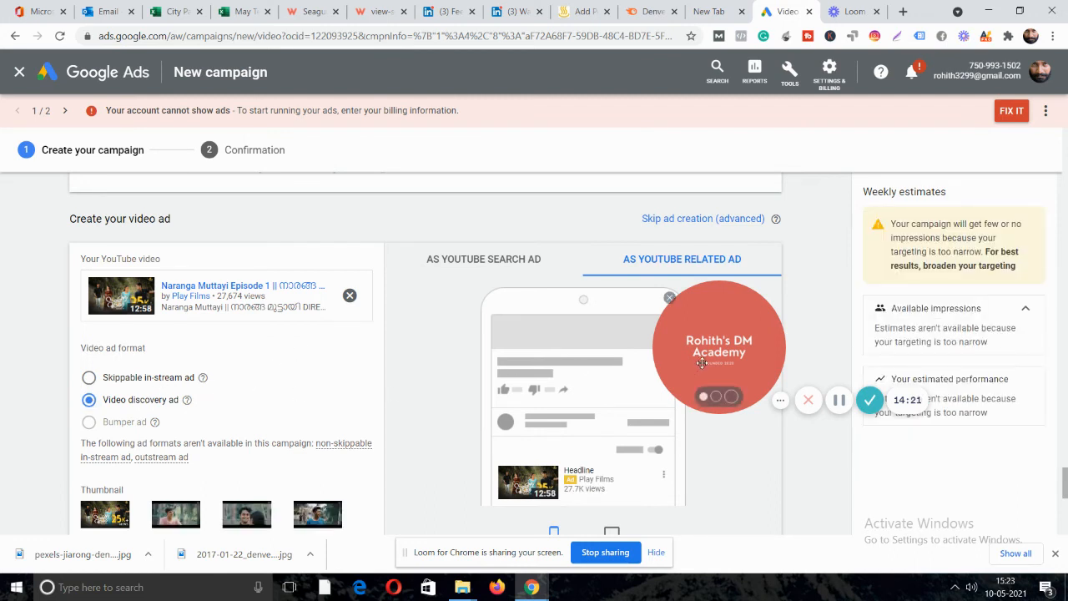
left_click_drag(716, 352, 810, 487)
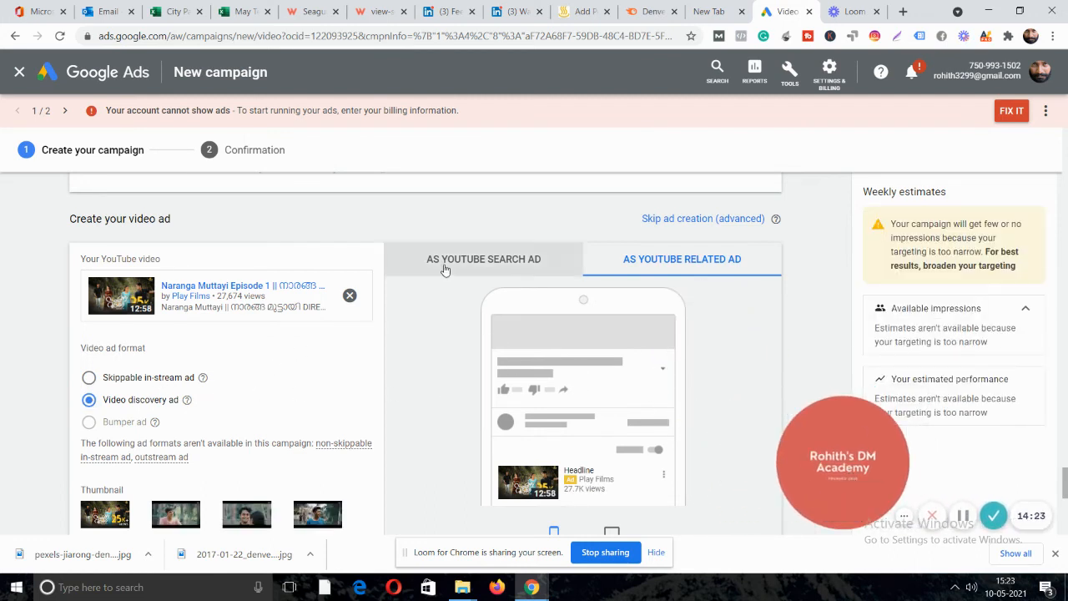
scroll(446, 267, "down", 2)
left_click(109, 414)
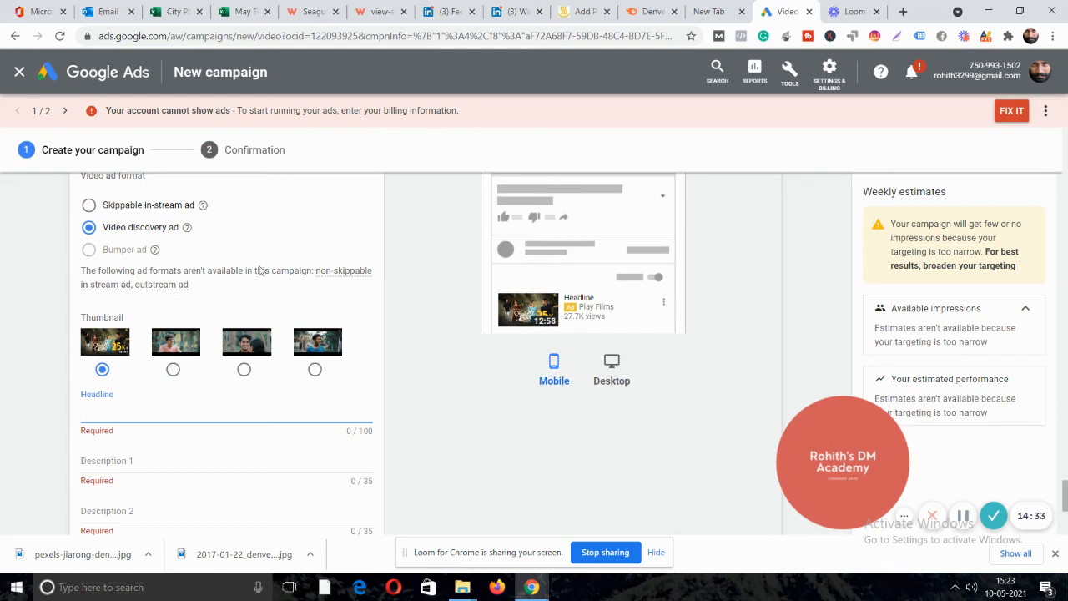
left_click(904, 11)
left_click(505, 41)
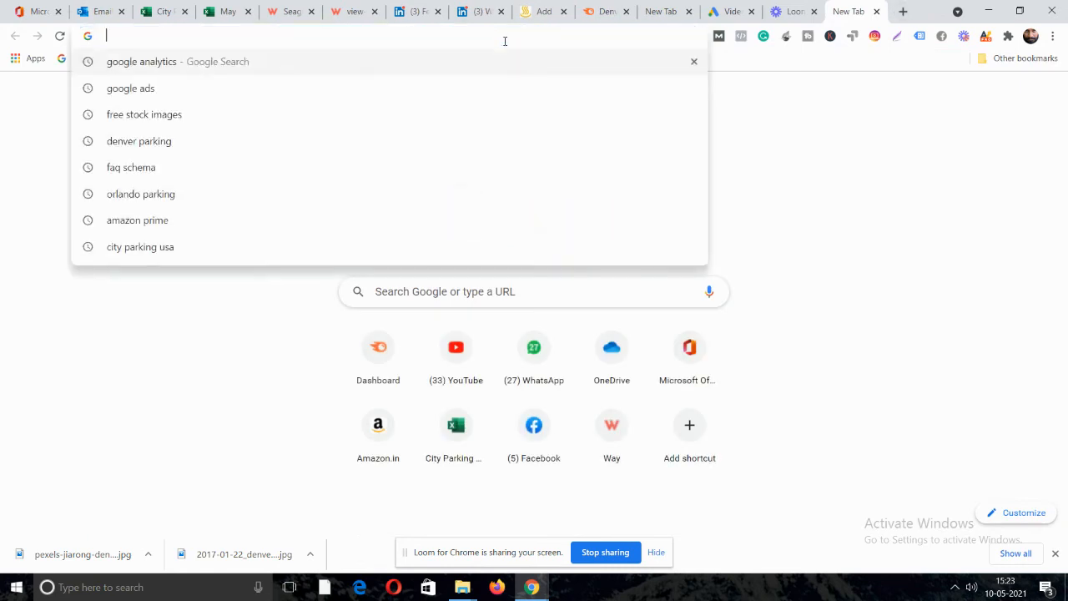
Load youtube.com in the new tab and recheck the Google Ads form.
type("youtube.com")
key("Return")
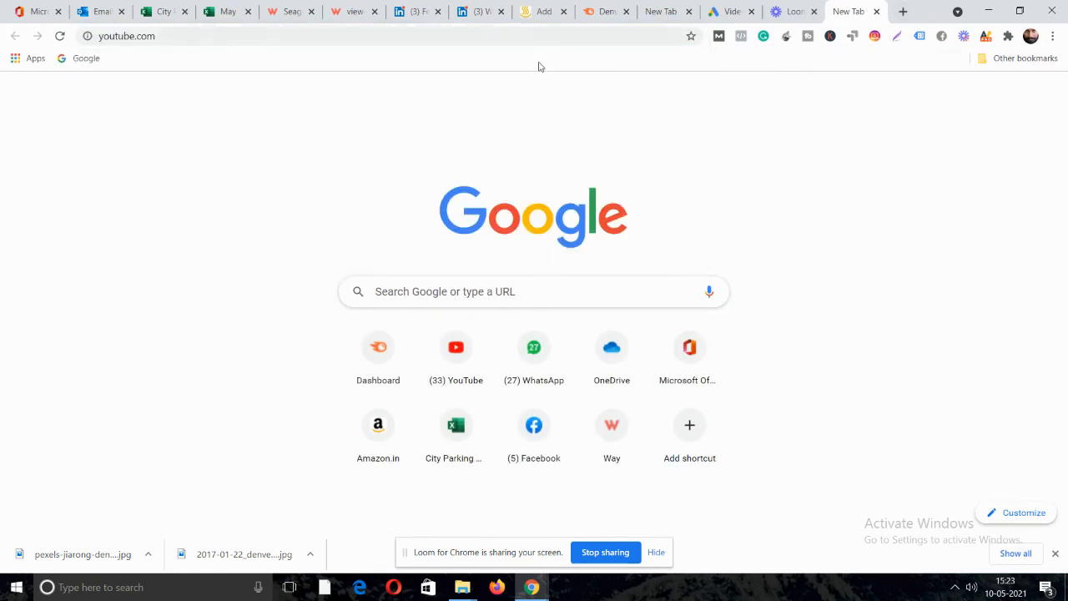
left_click(717, 11)
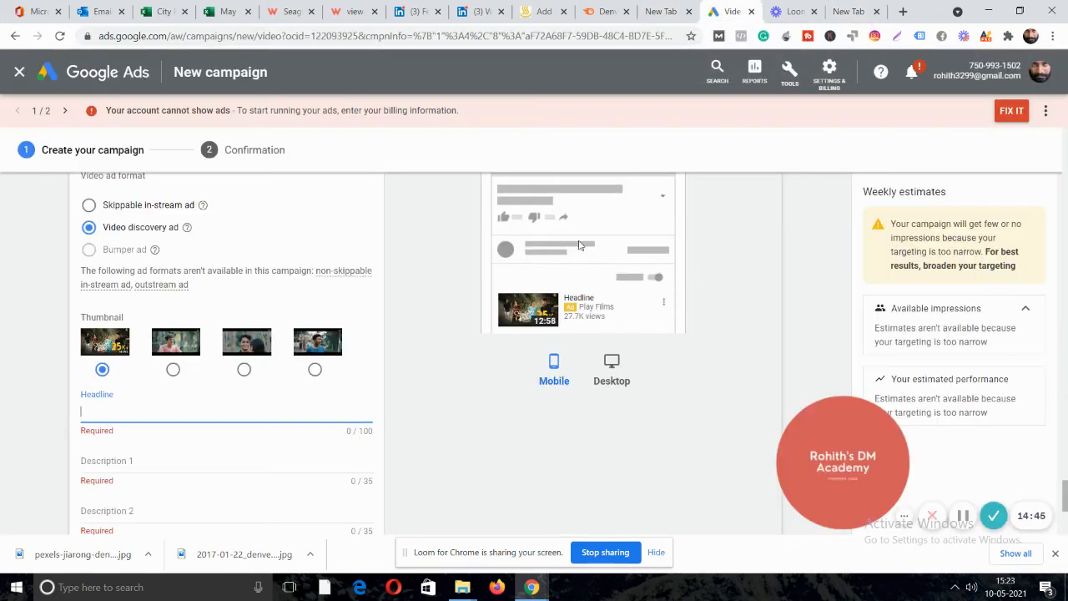
scroll(665, 312, "up", 1)
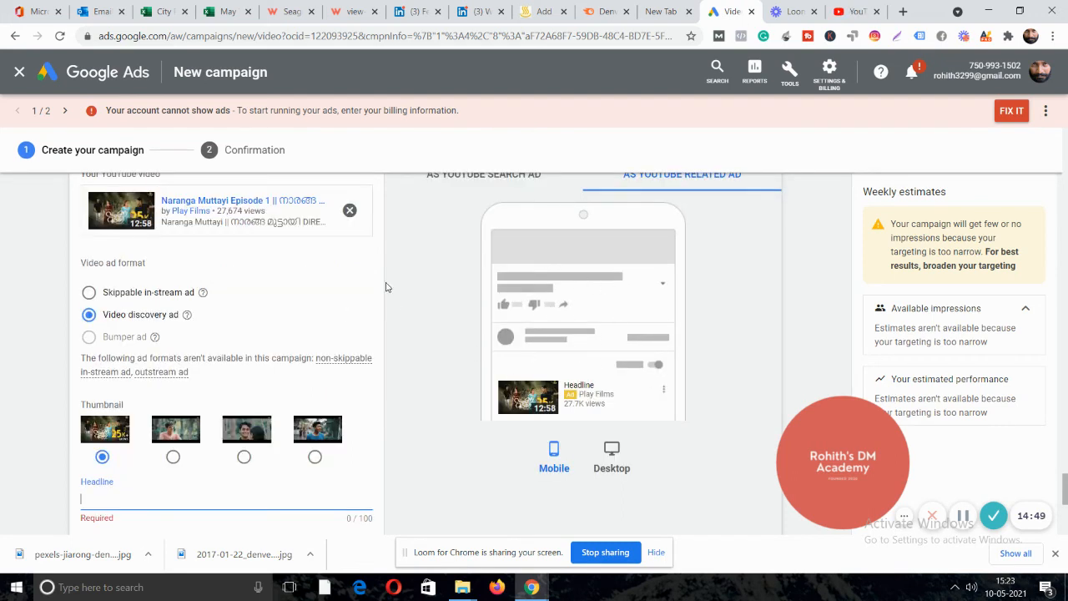
scroll(386, 287, "down", 2)
scroll(189, 414, "down", 1)
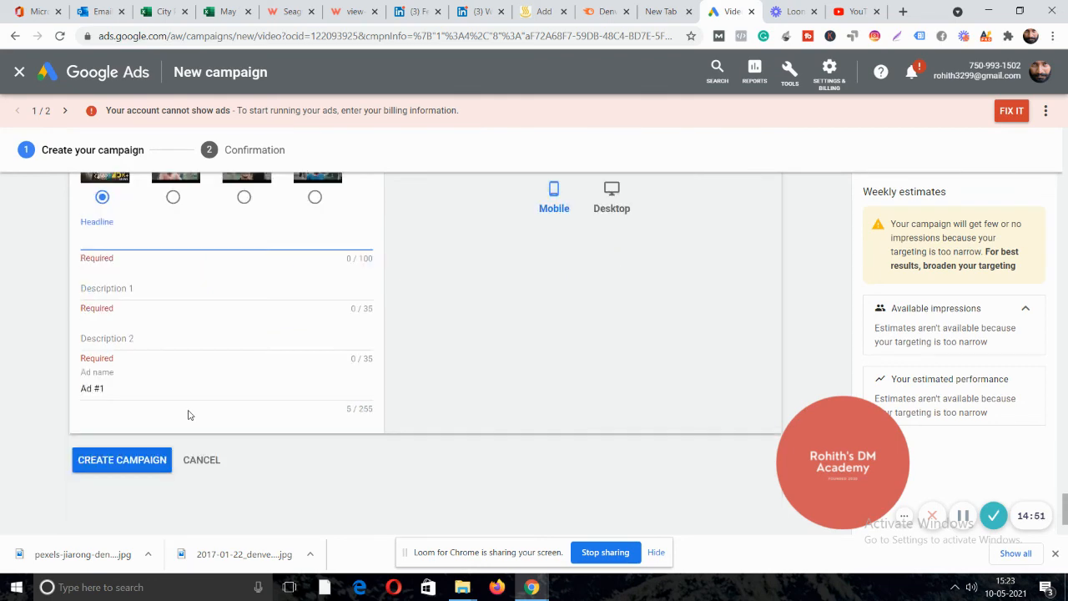
scroll(187, 413, "up", 1)
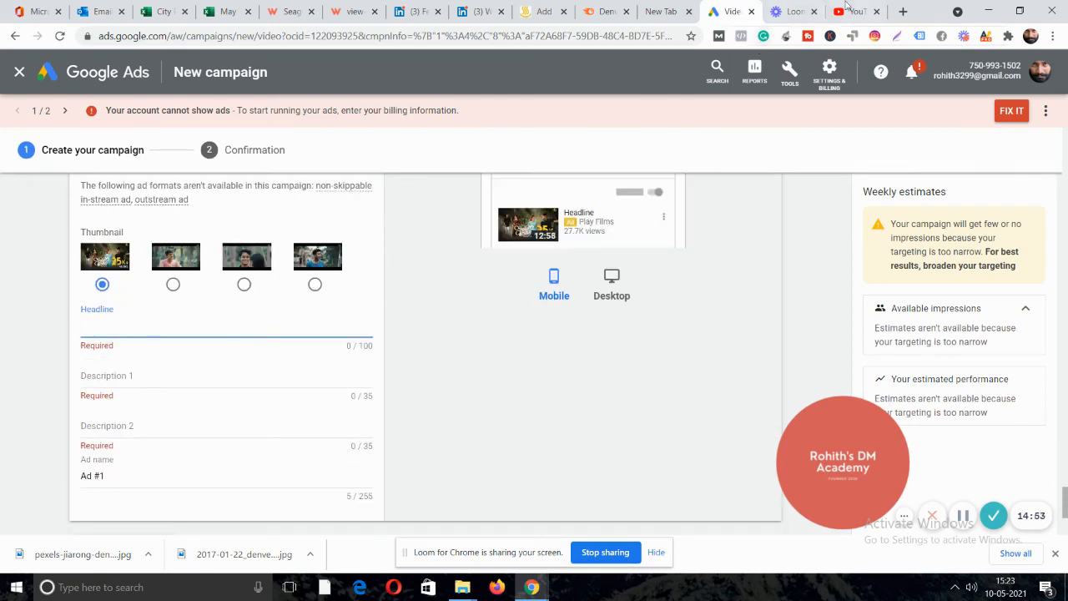
Reopen Naranga Muttayi Episode 1 on YouTube and select its title text.
left_click(849, 8)
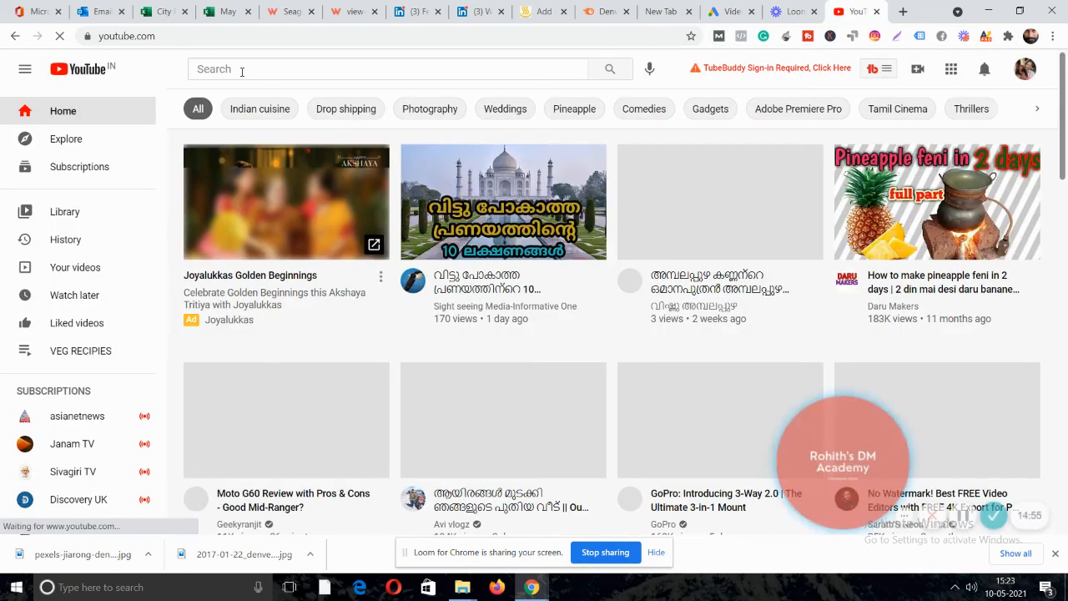
left_click(239, 69)
type("na")
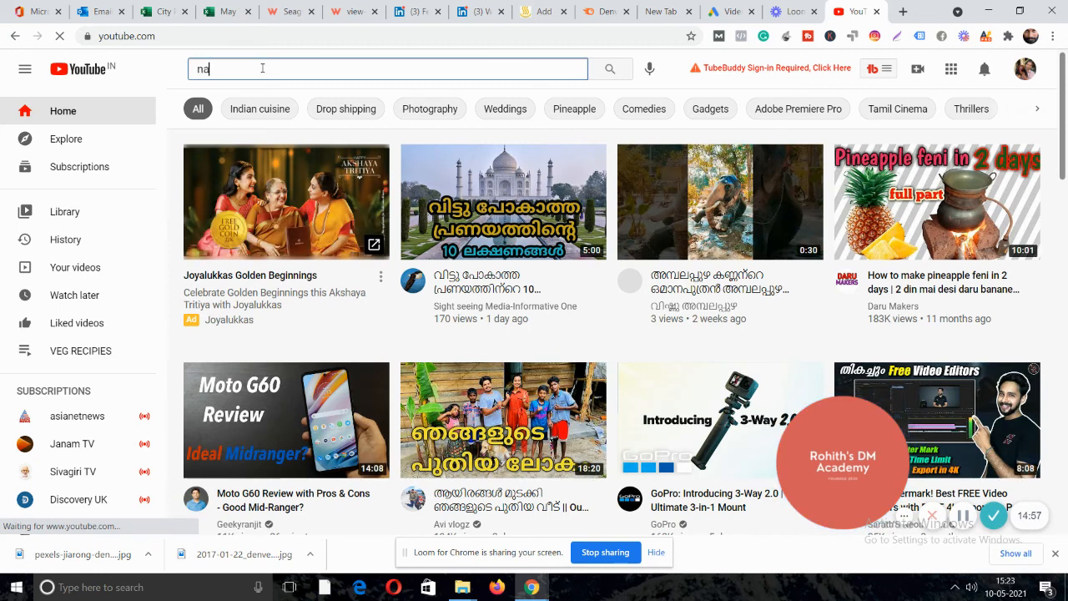
type("rang")
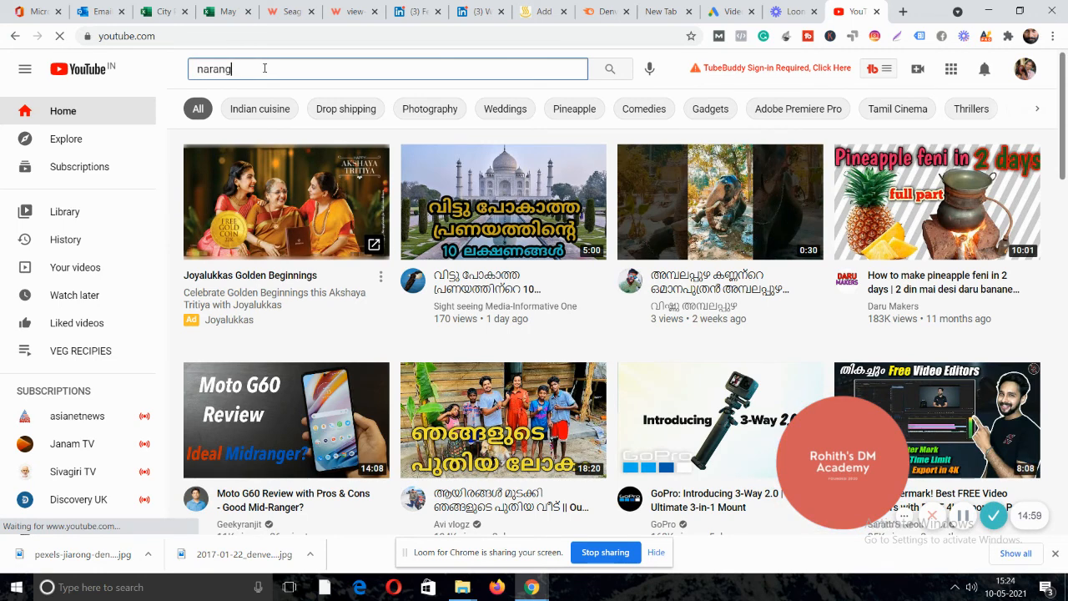
type("a mu")
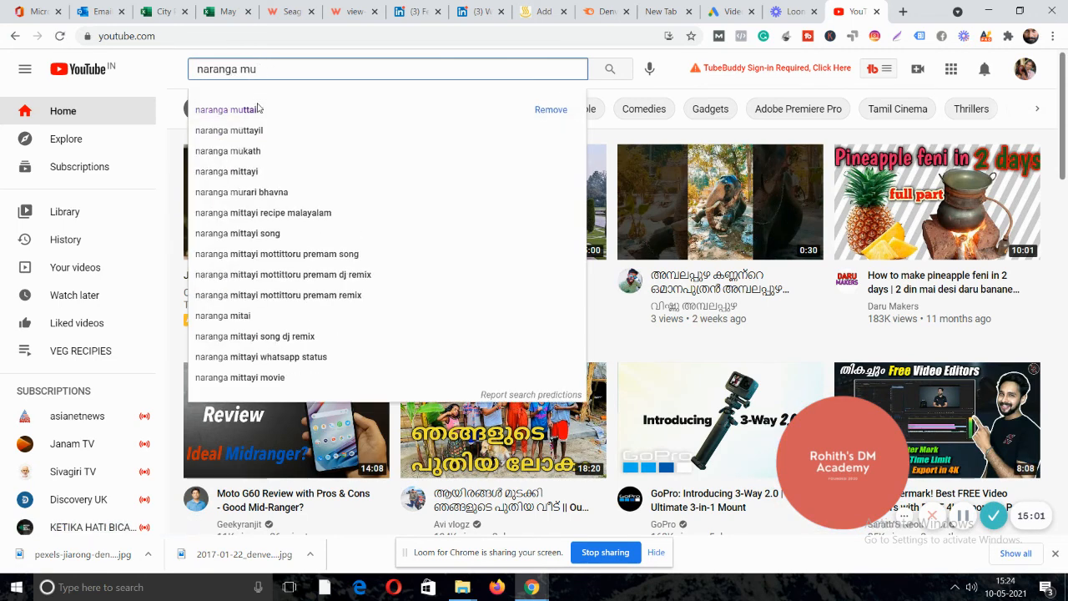
left_click(260, 109)
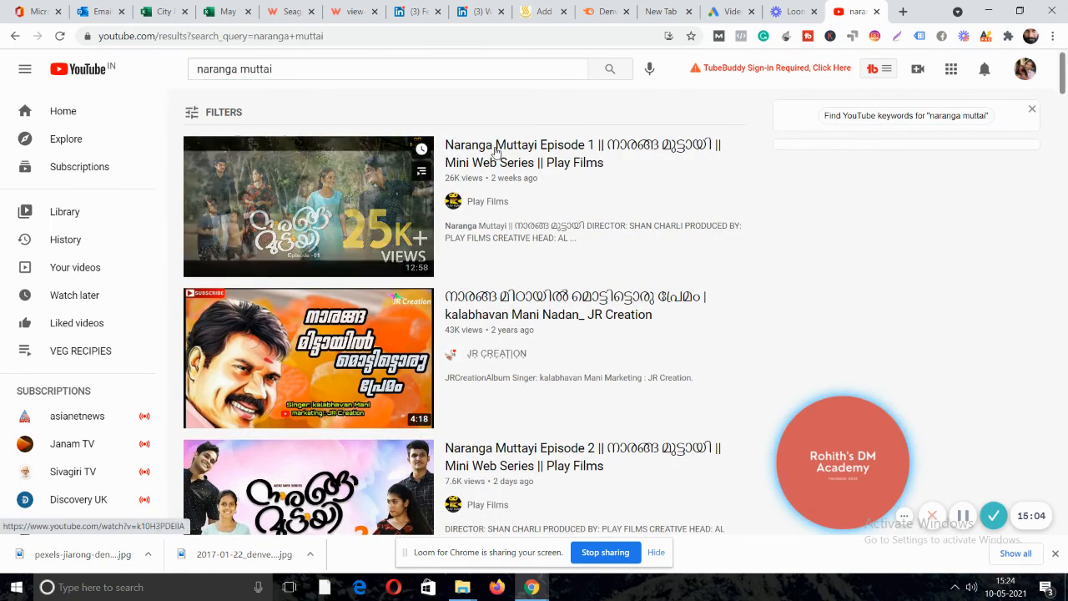
left_click(496, 146)
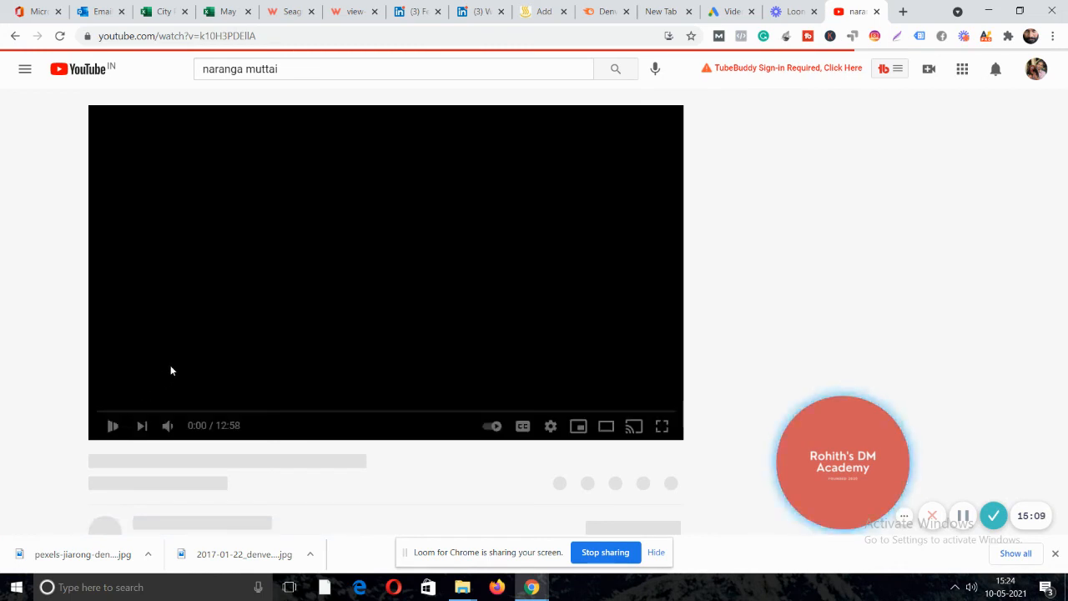
left_click(109, 429)
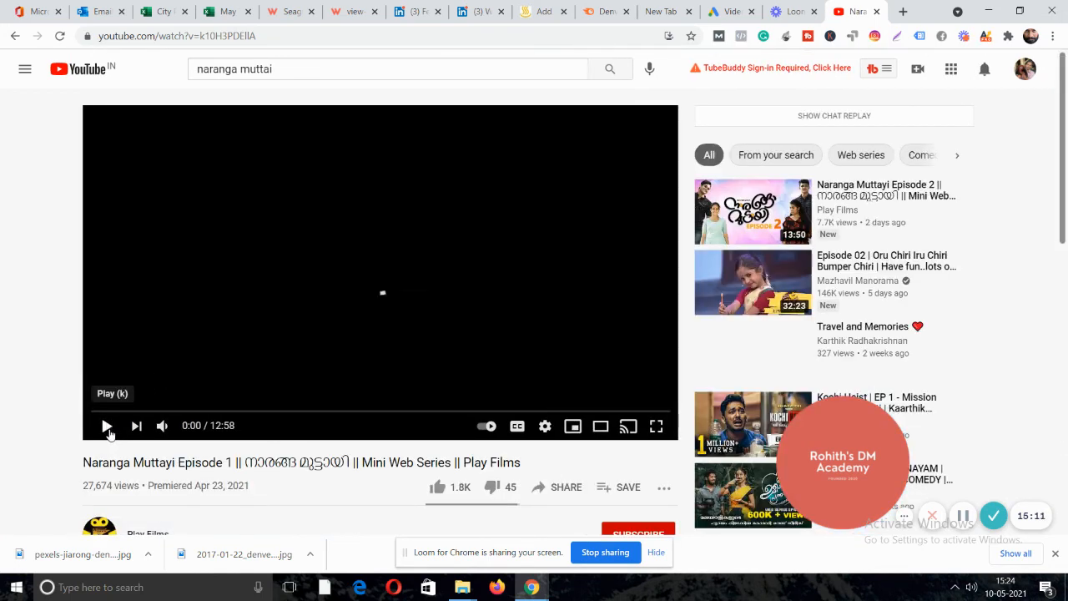
left_click_drag(84, 463, 231, 464)
key("ctrl+c")
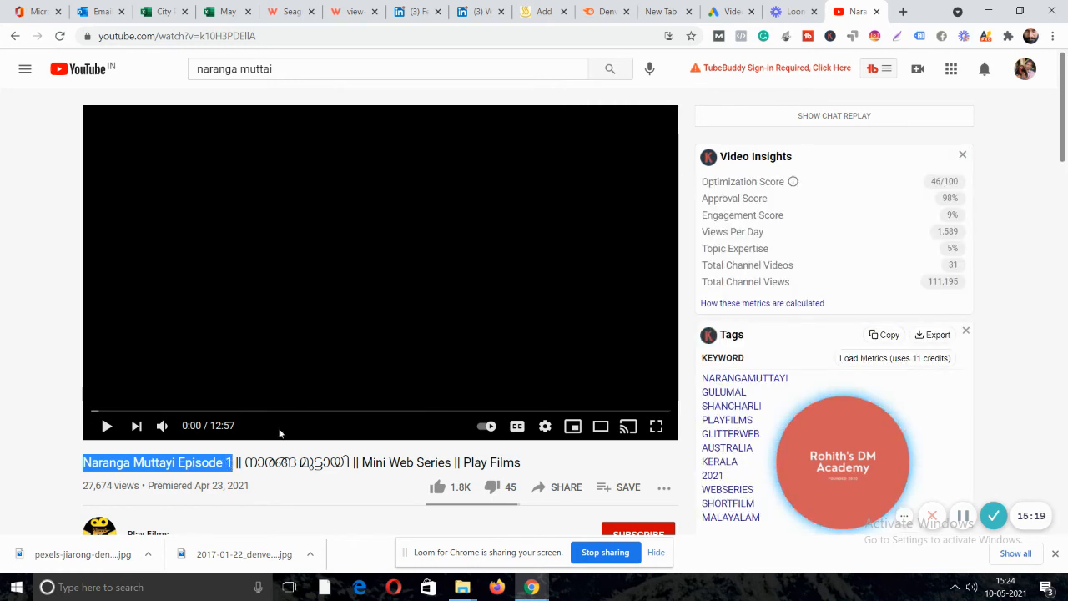
left_click(727, 10)
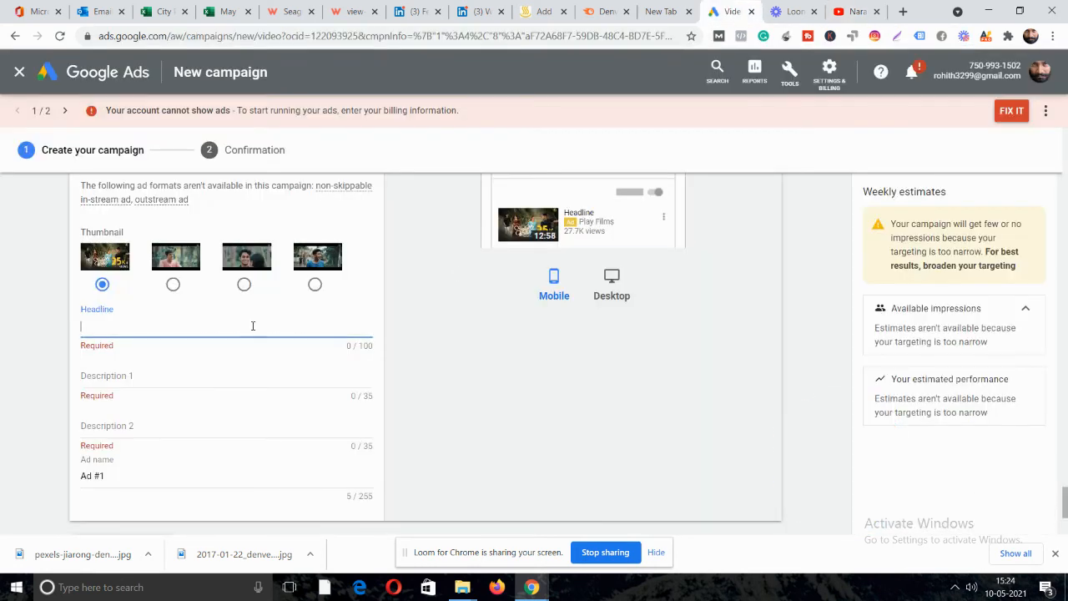
Paste 'Naranga Muttayi Episode 1' as the ad headline.
left_click(100, 336)
key("ctrl+v")
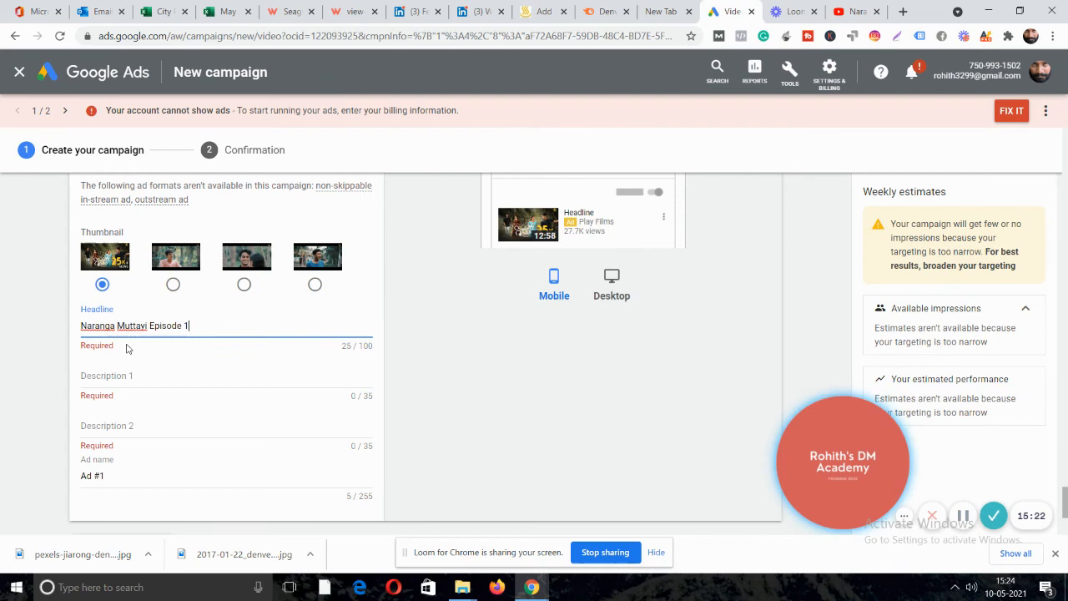
left_click(564, 489)
Fill Description 1 with 'Mini Web Series' copied from the YouTube page.
left_click(93, 377)
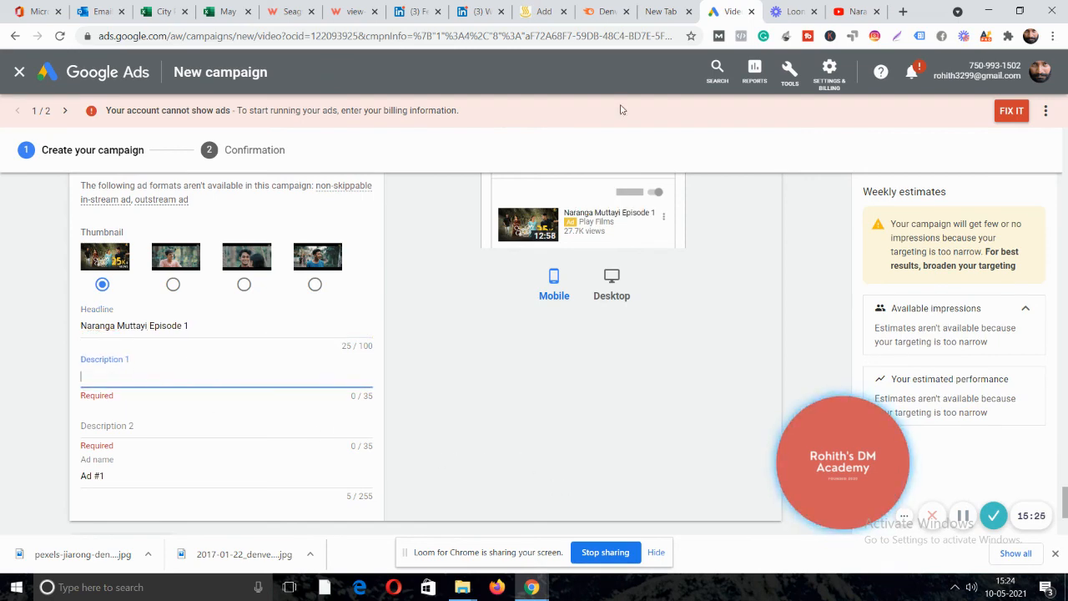
left_click(832, 14)
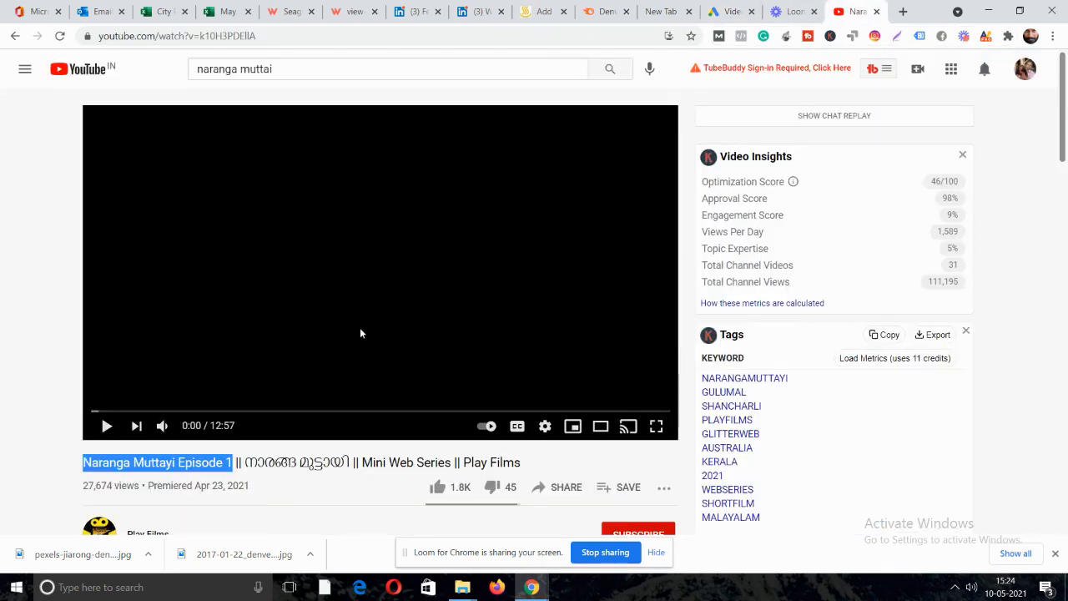
scroll(362, 350, "down", 1)
left_click_drag(362, 393, 452, 394)
key("ctrl+c")
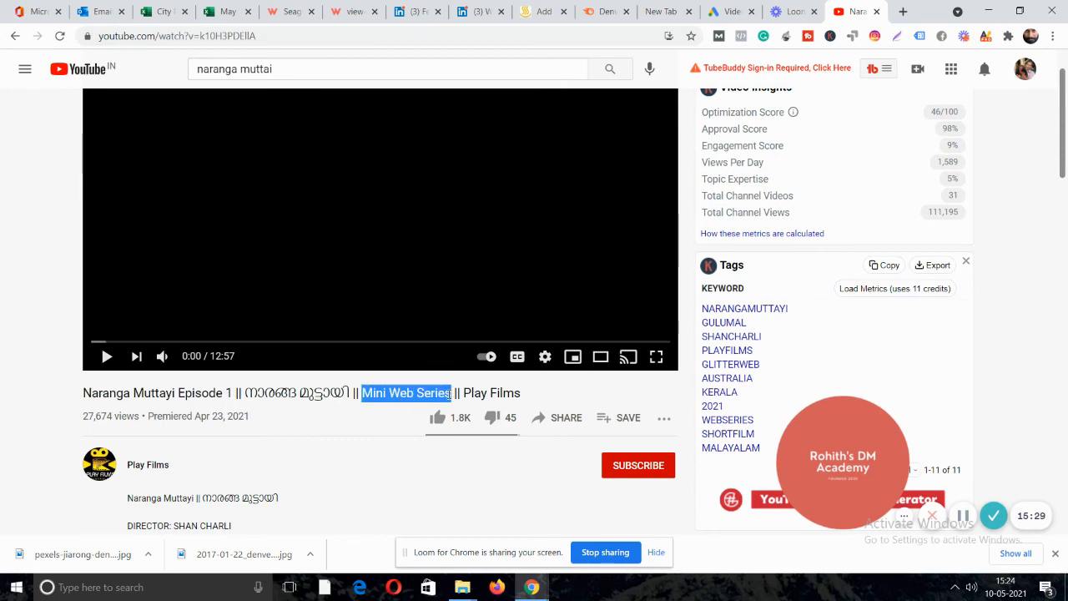
left_click(724, 12)
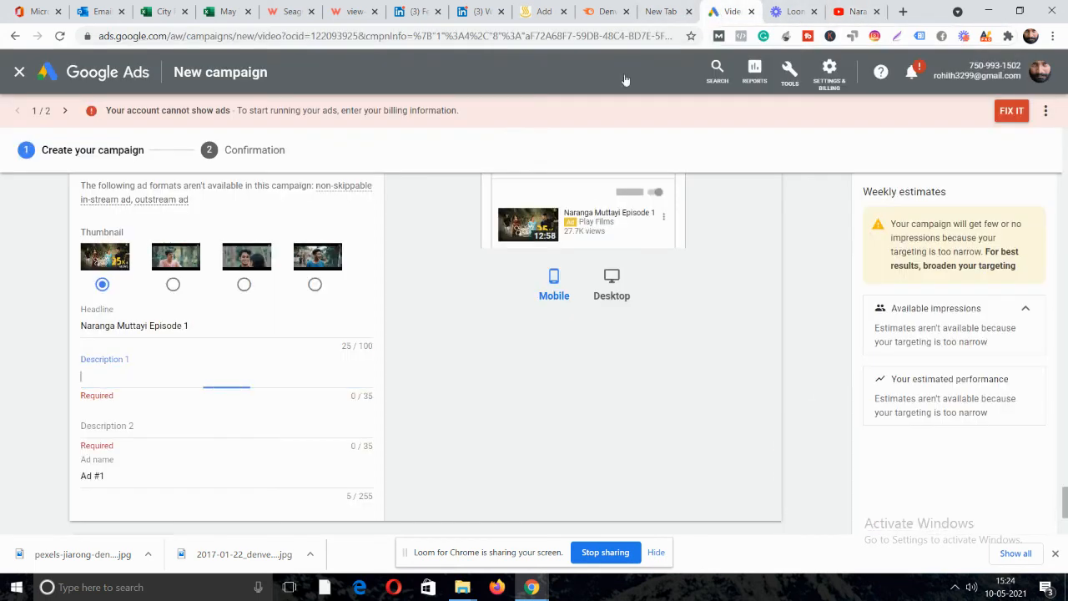
left_click(179, 374)
key("ctrl+v")
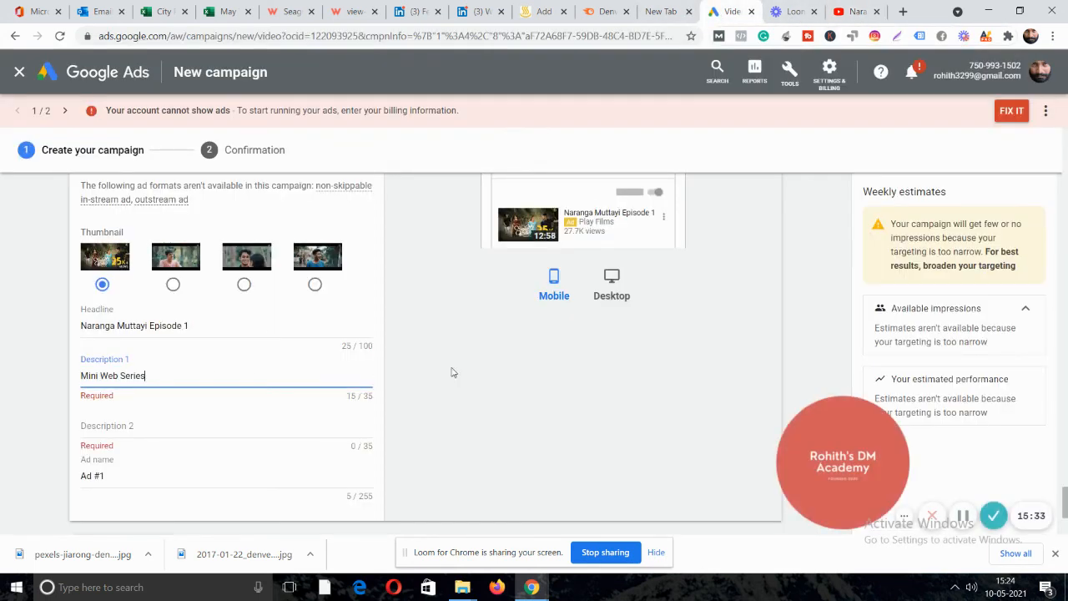
Fill Description 2 with 'Play Films' copied from the YouTube page.
scroll(451, 376, "down", 1)
left_click(126, 337)
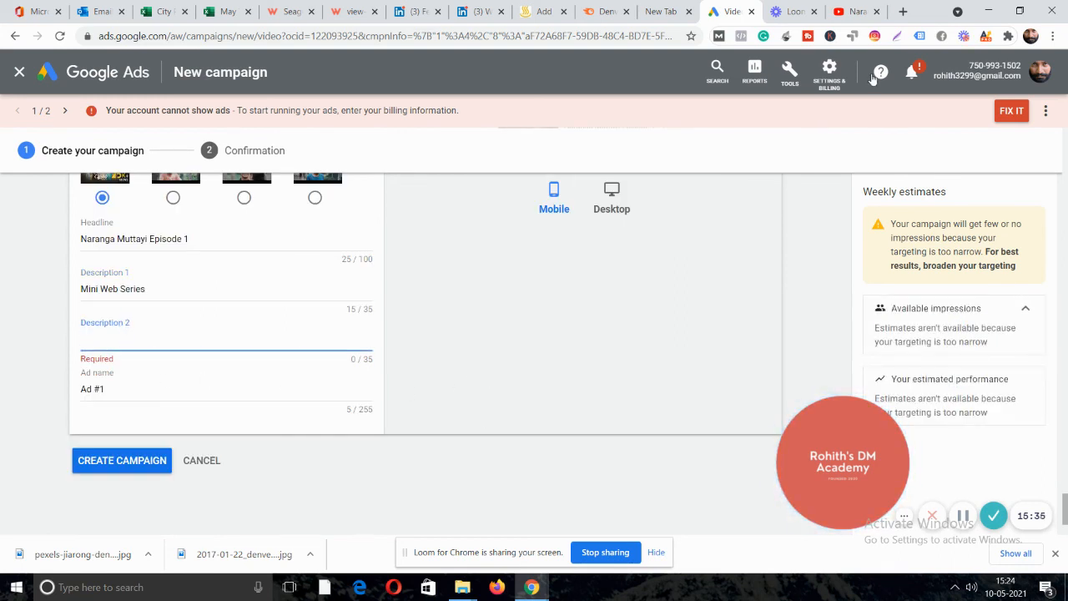
left_click(853, 12)
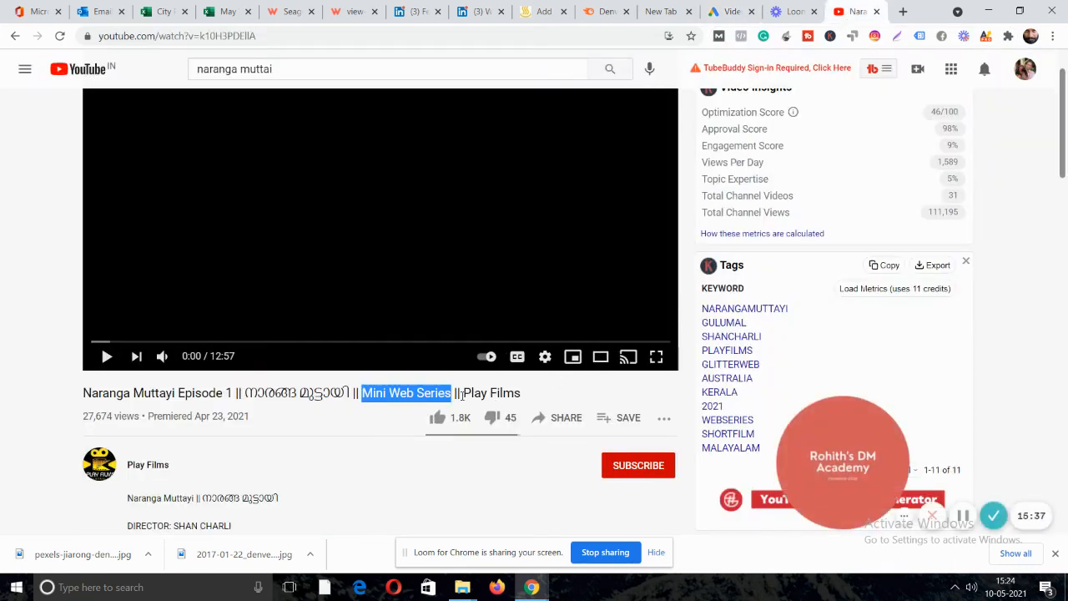
left_click_drag(463, 393, 526, 397)
key("ctrl+c")
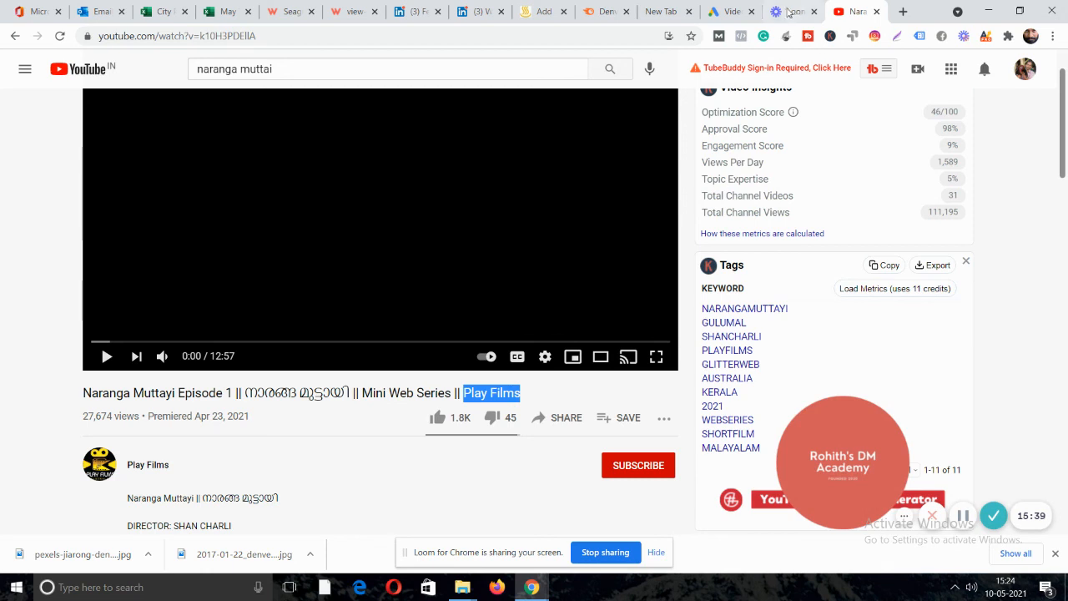
left_click(731, 11)
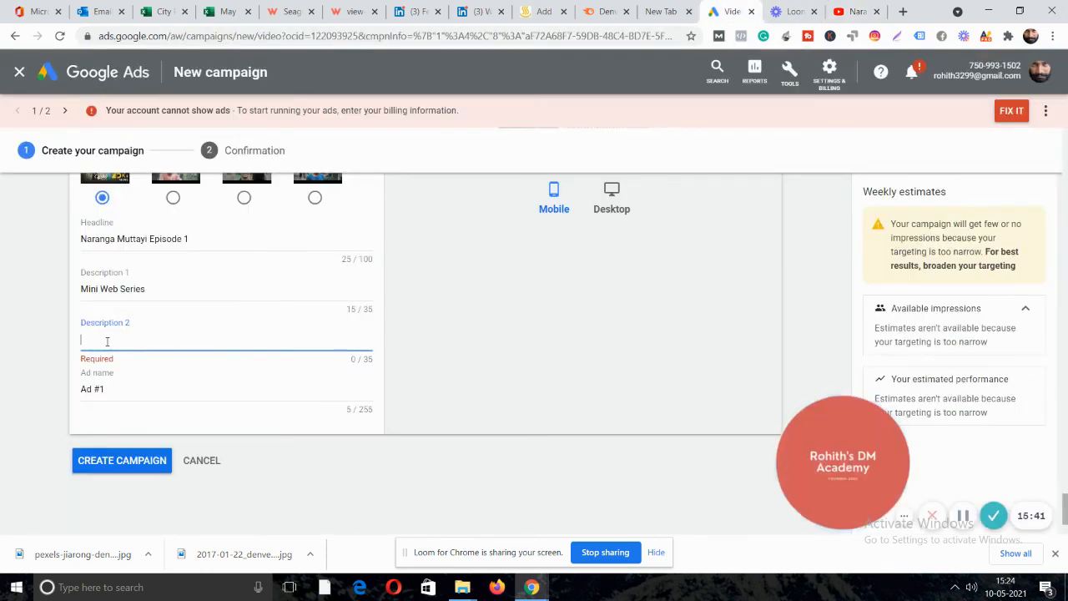
key("ctrl+v")
Rename the ad from 'Ad #1' to 'WEb series ad1'.
left_click(478, 403)
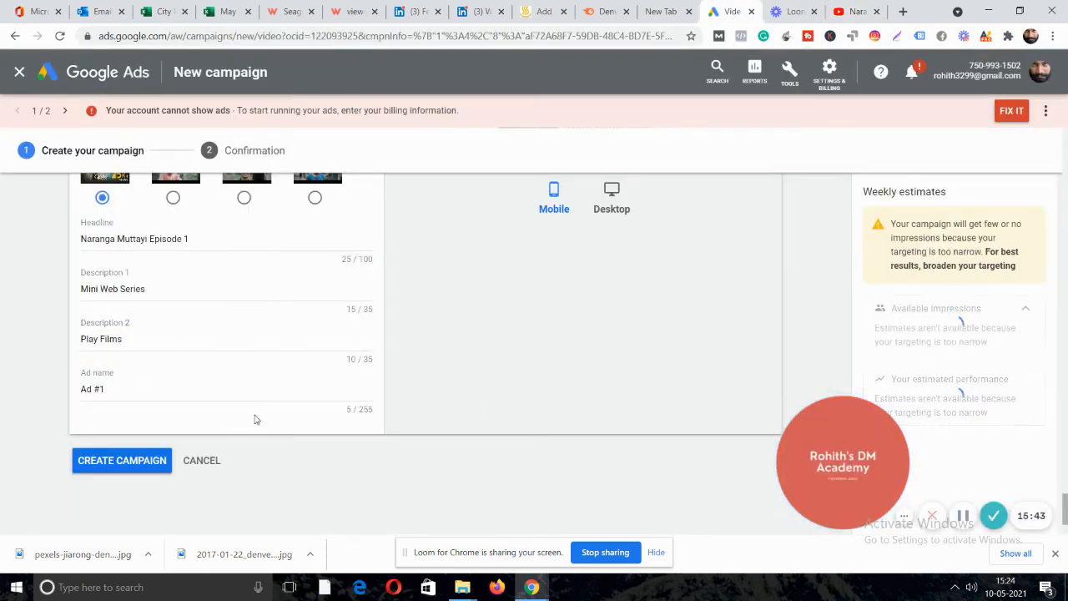
left_click_drag(126, 390, 3, 372)
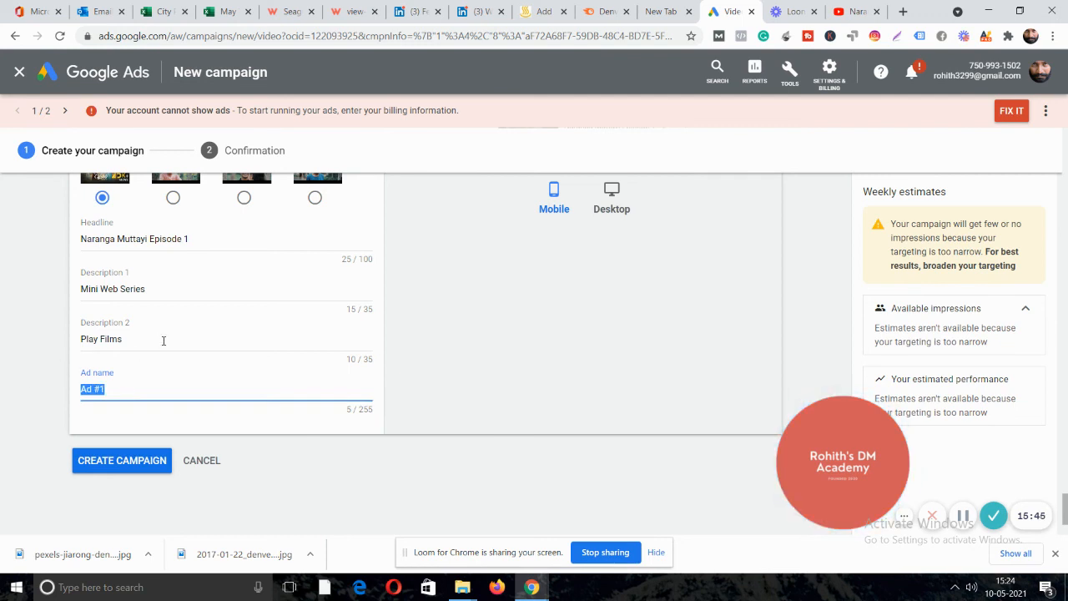
key("BackSpace")
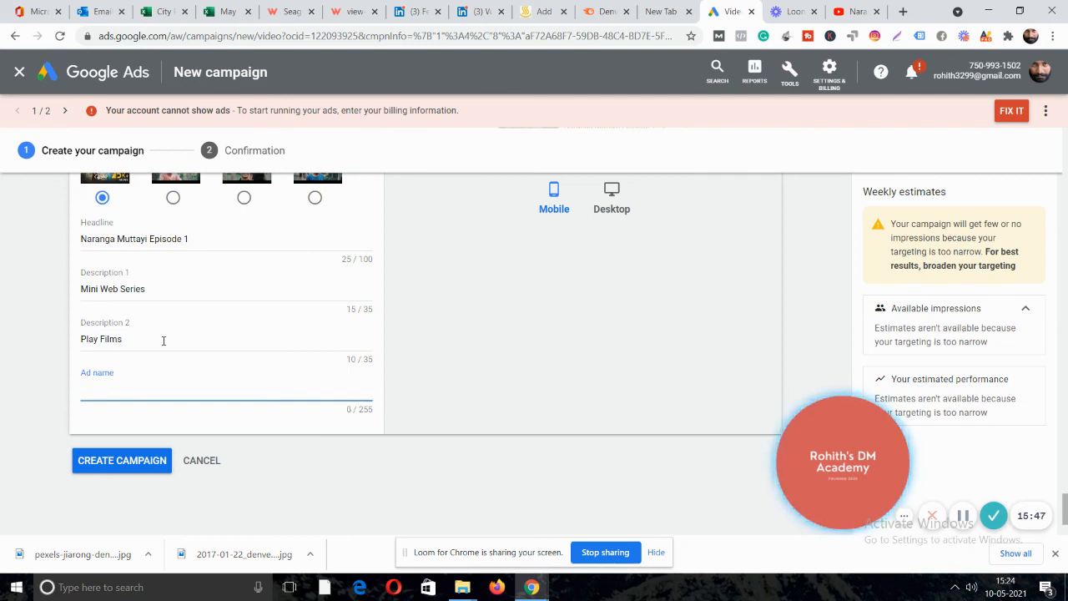
type("WEb series ad1")
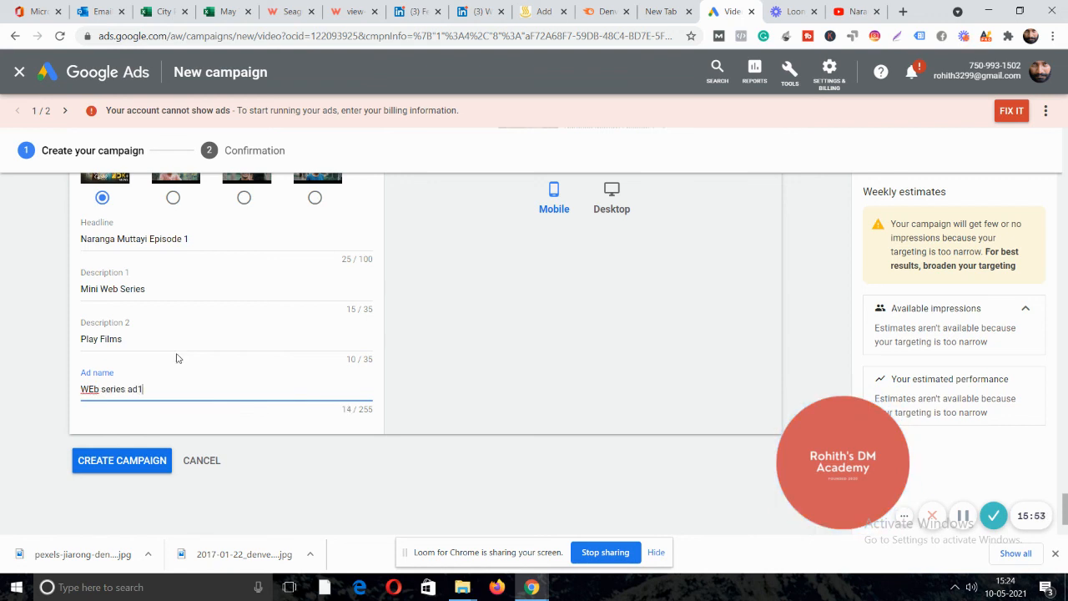
left_click(416, 468)
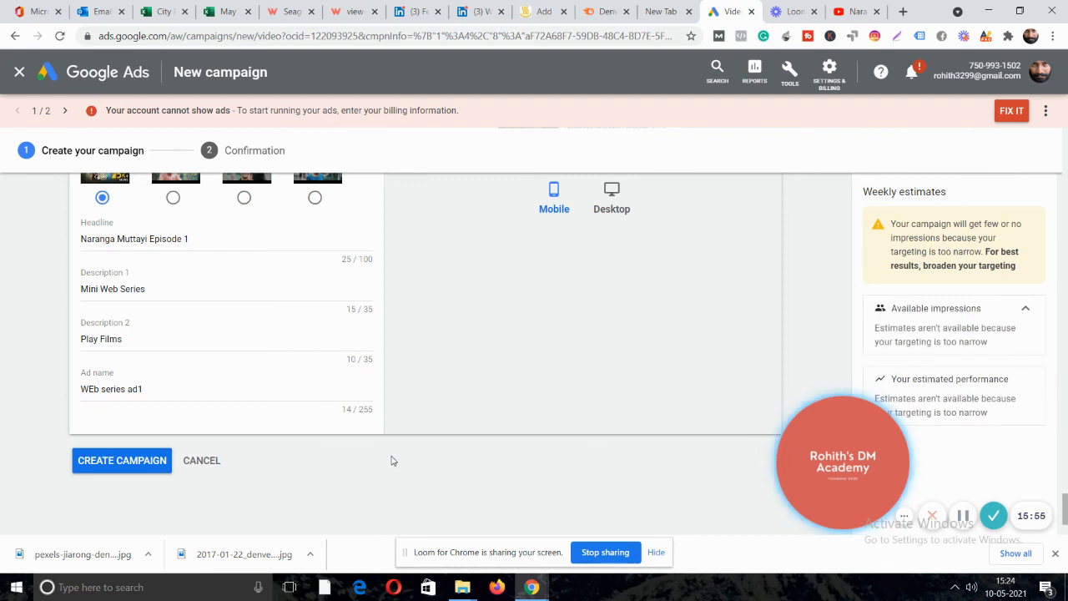
scroll(400, 460, "up", 1)
scroll(431, 459, "up", 2)
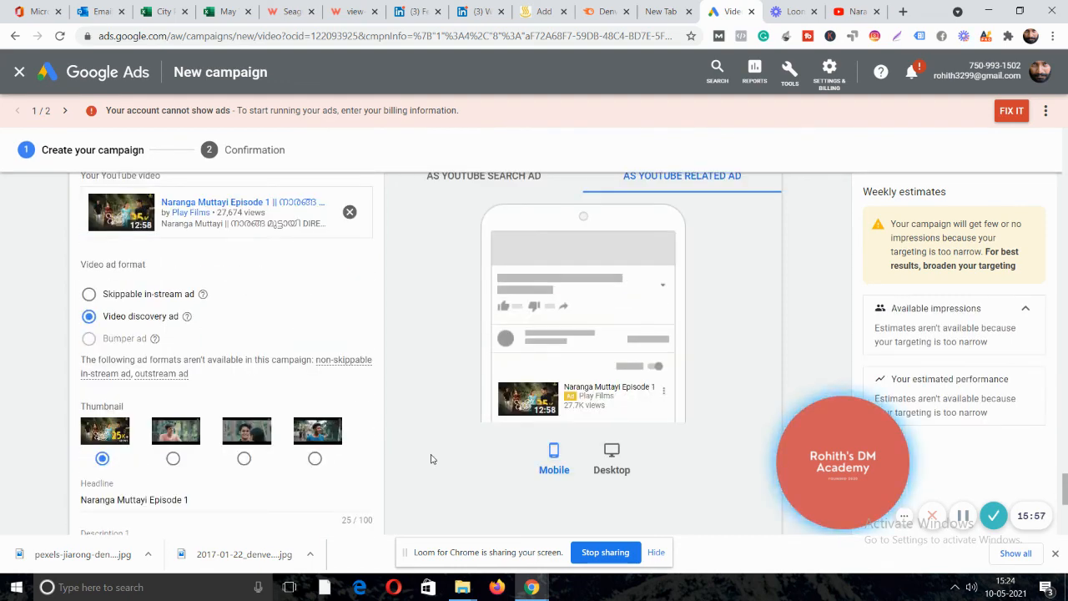
Switch the discovery ad preview to the desktop layout.
scroll(431, 459, "down", 1)
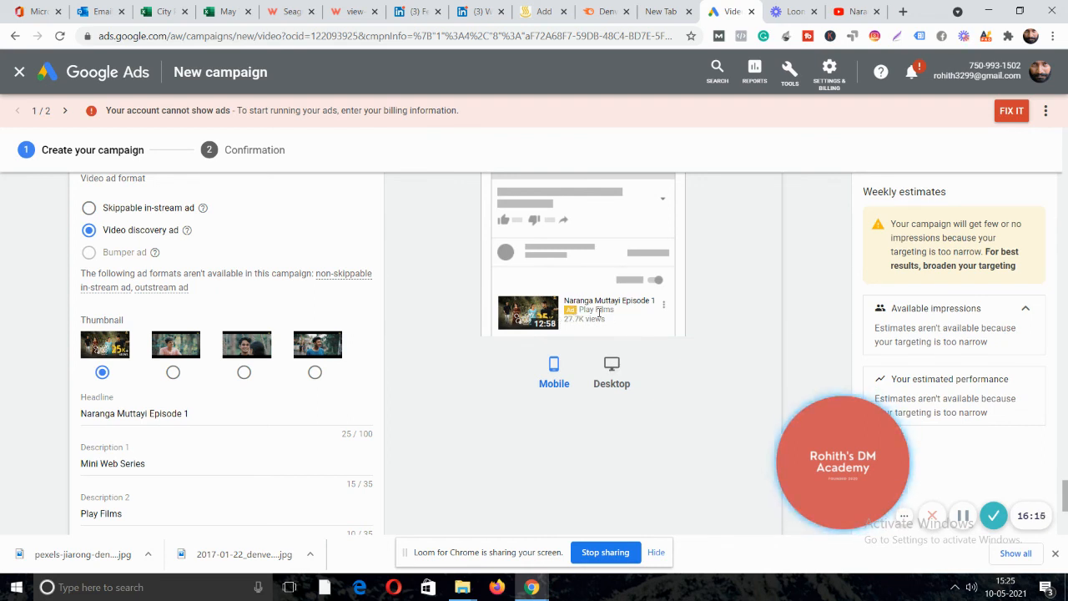
left_click_drag(588, 310, 617, 314)
left_click(605, 302)
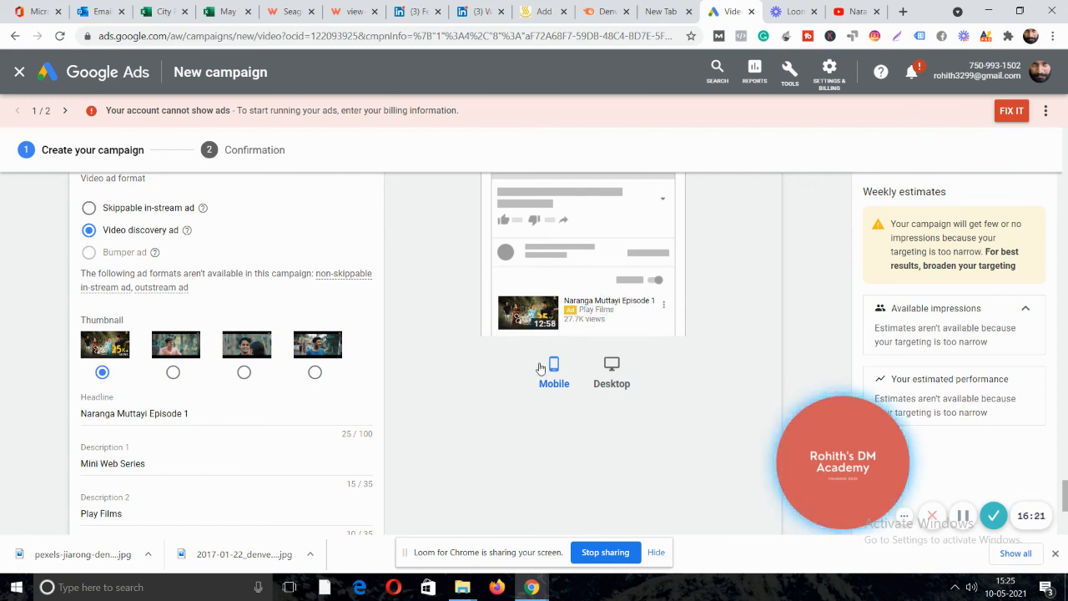
left_click(613, 367)
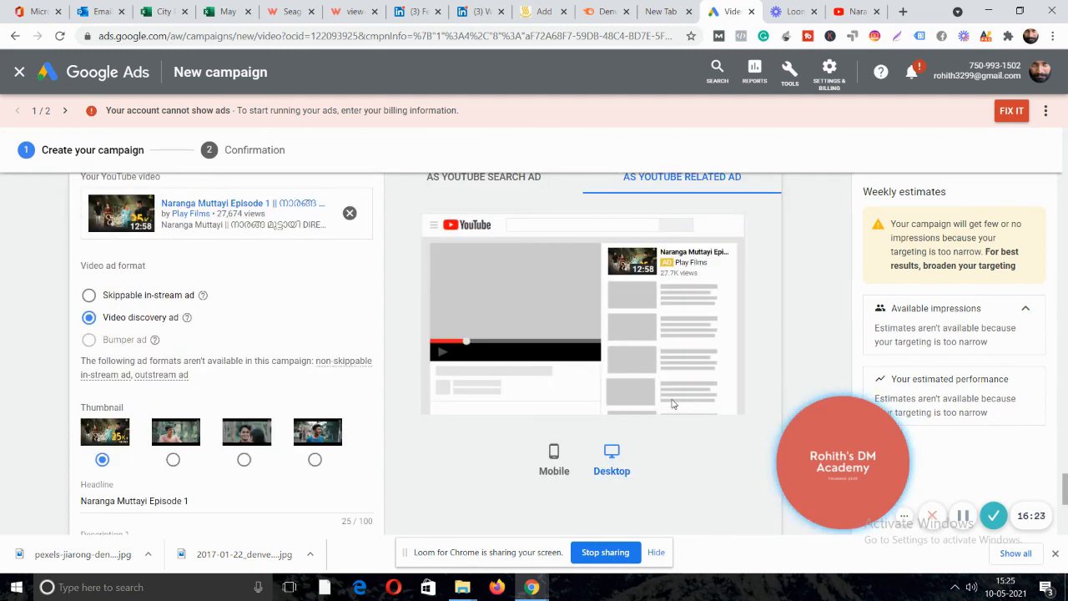
Scroll through the completed form to review headline, descriptions and ad name.
scroll(693, 413, "up", 1)
scroll(702, 405, "down", 1)
scroll(436, 396, "down", 4)
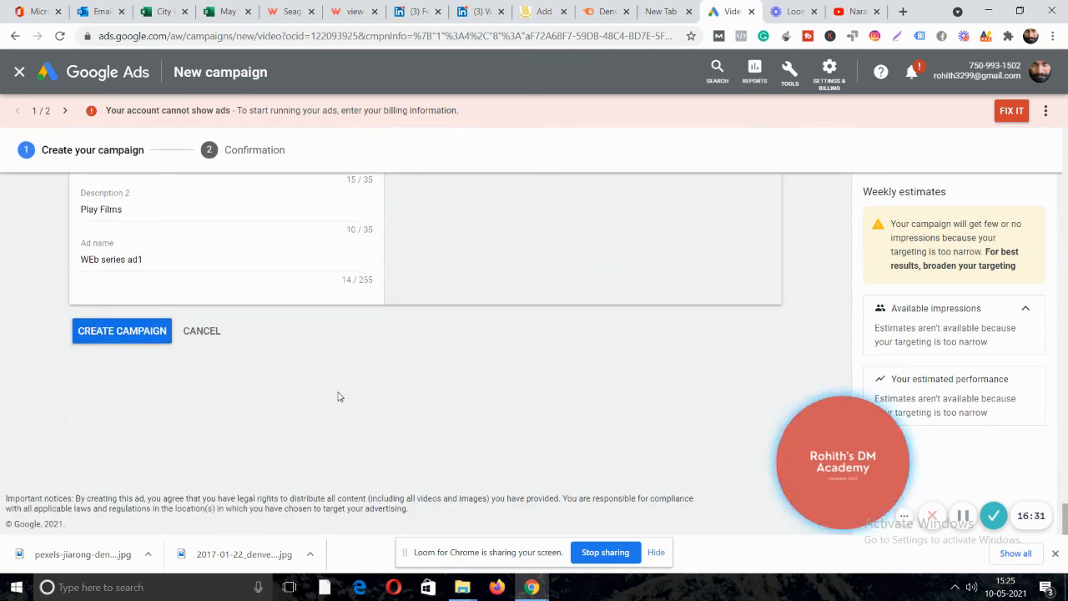
scroll(339, 396, "up", 1)
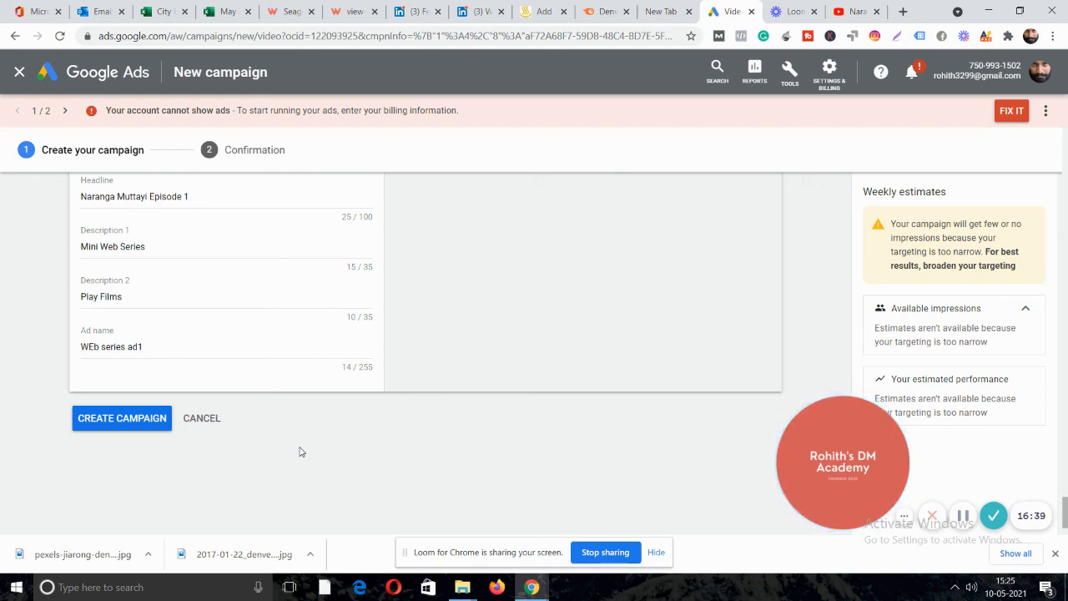
mouse_move(843, 472)
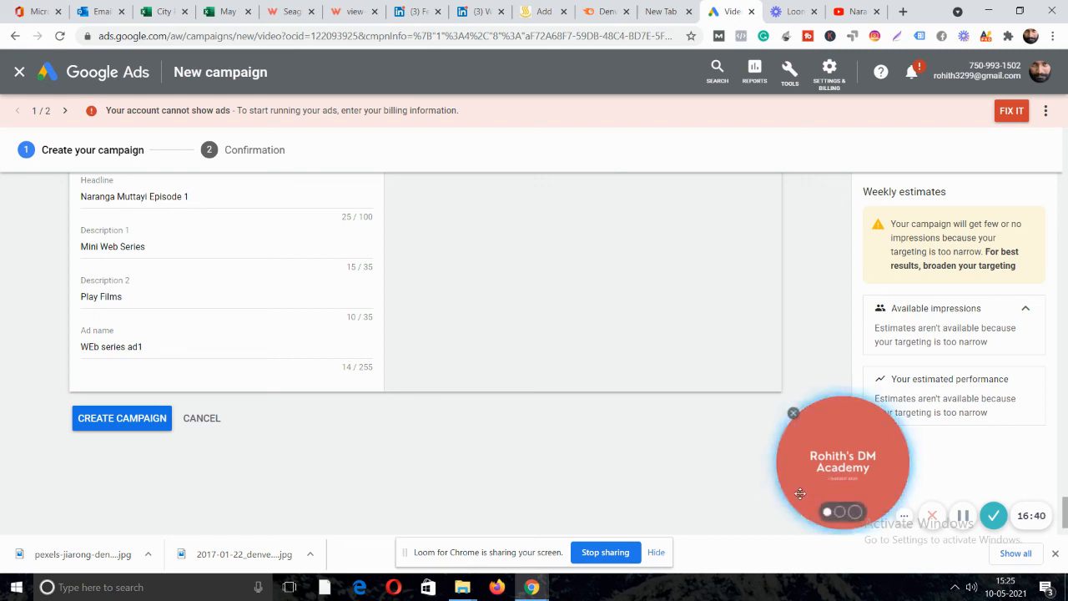
left_click_drag(843, 471, 144, 542)
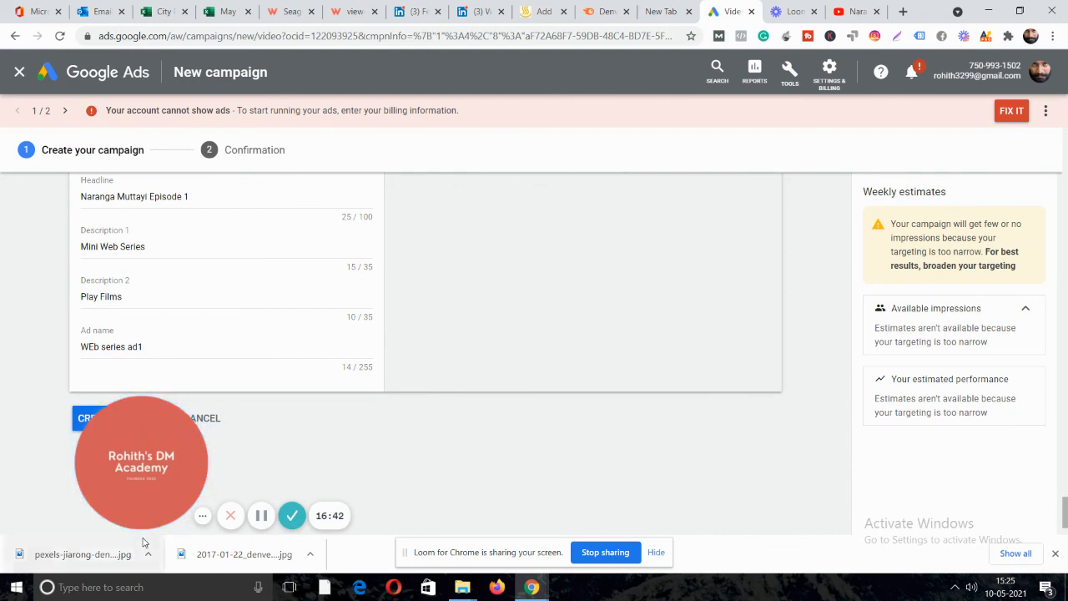